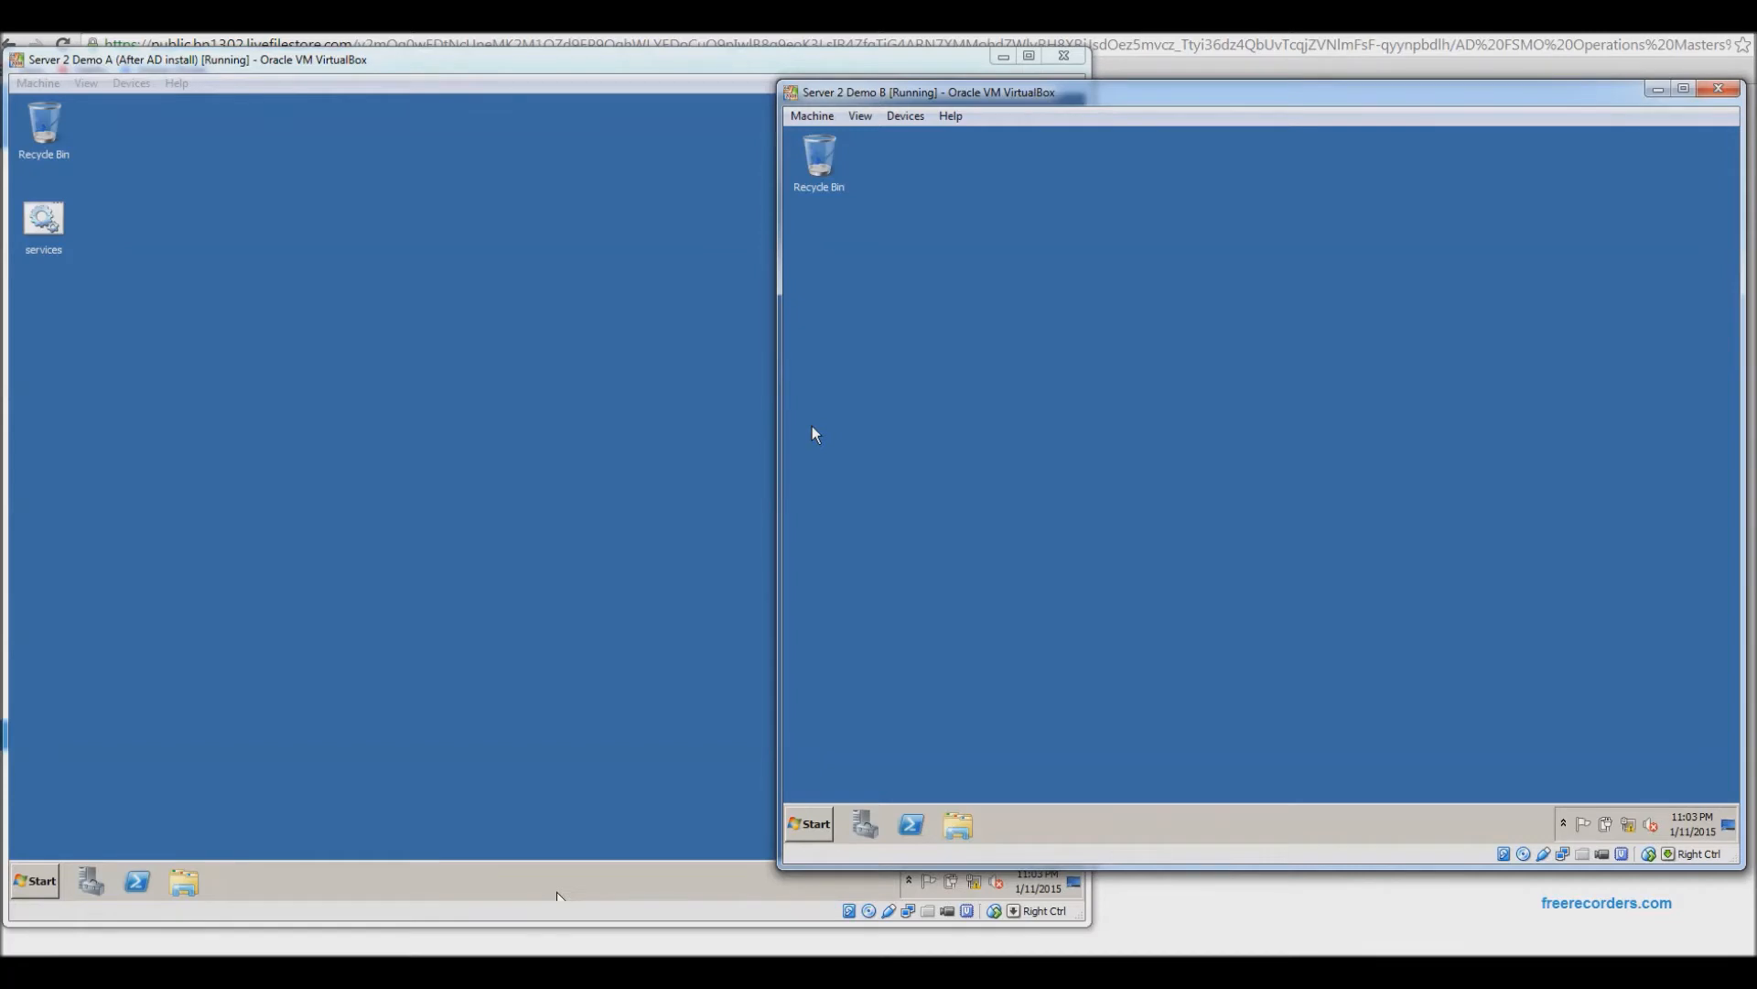
Leave the Operations Master Roles slide, bring Server 2 Demo A forward, and show its program list.
left_click(44, 881)
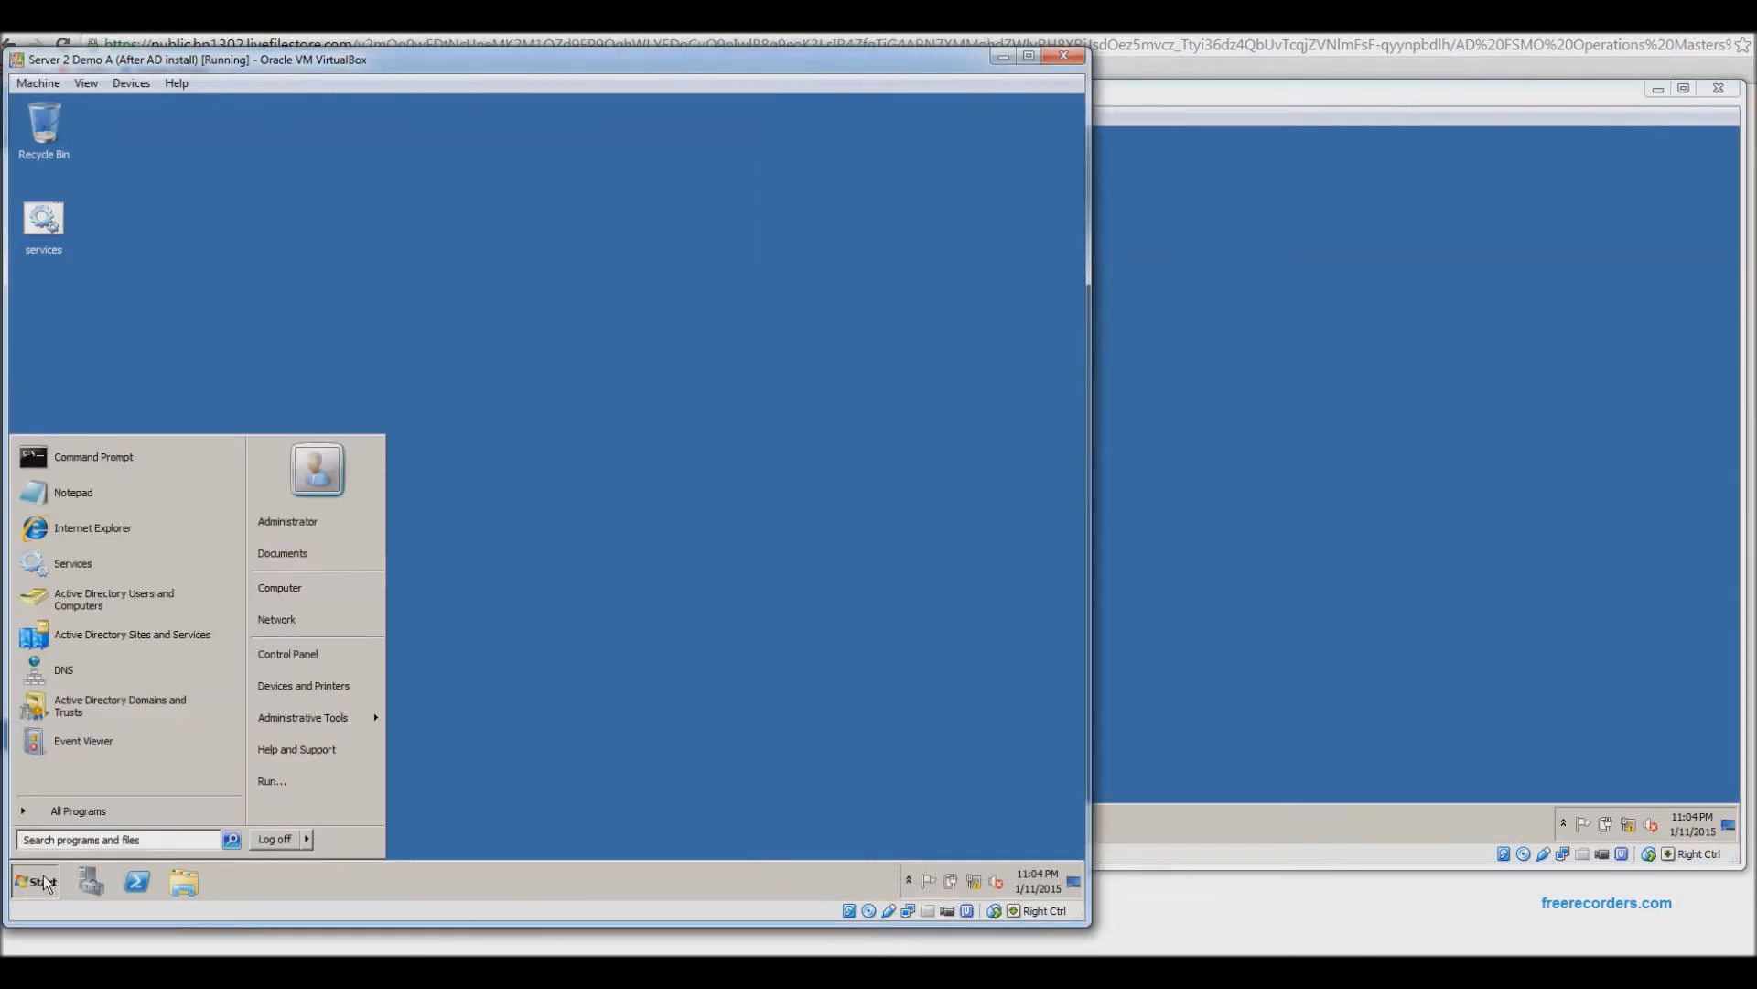
left_click(773, 394)
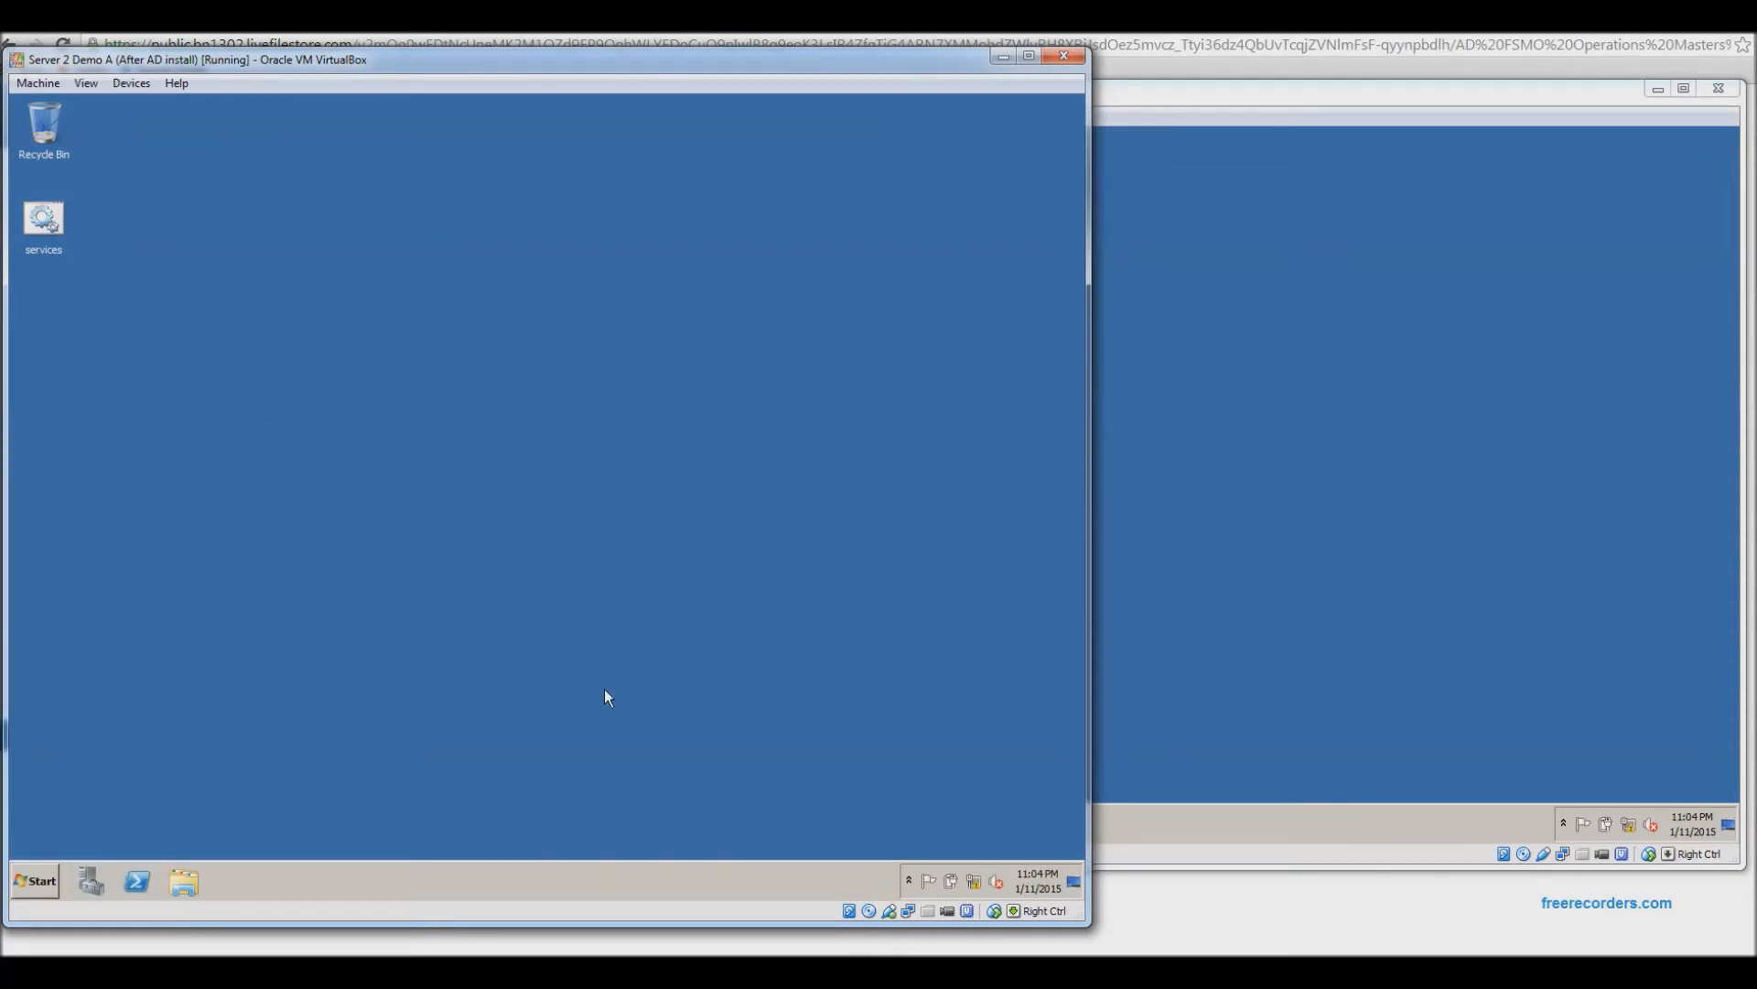
left_click(572, 968)
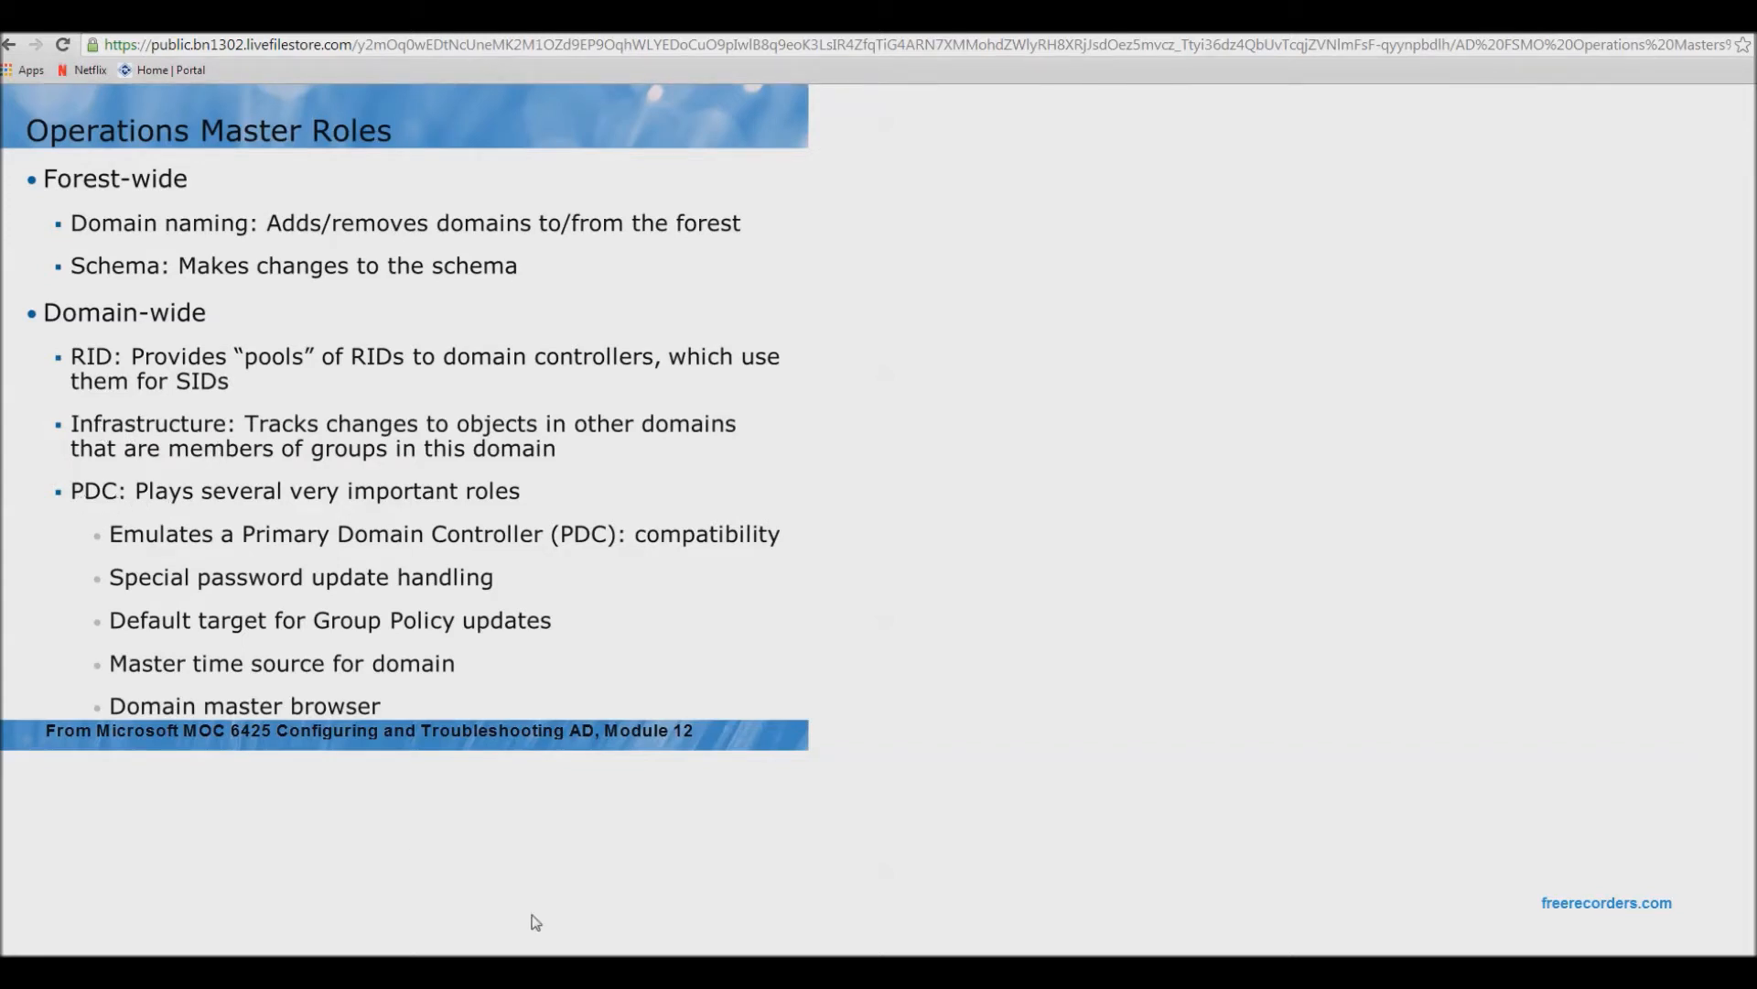
key("alt+Tab")
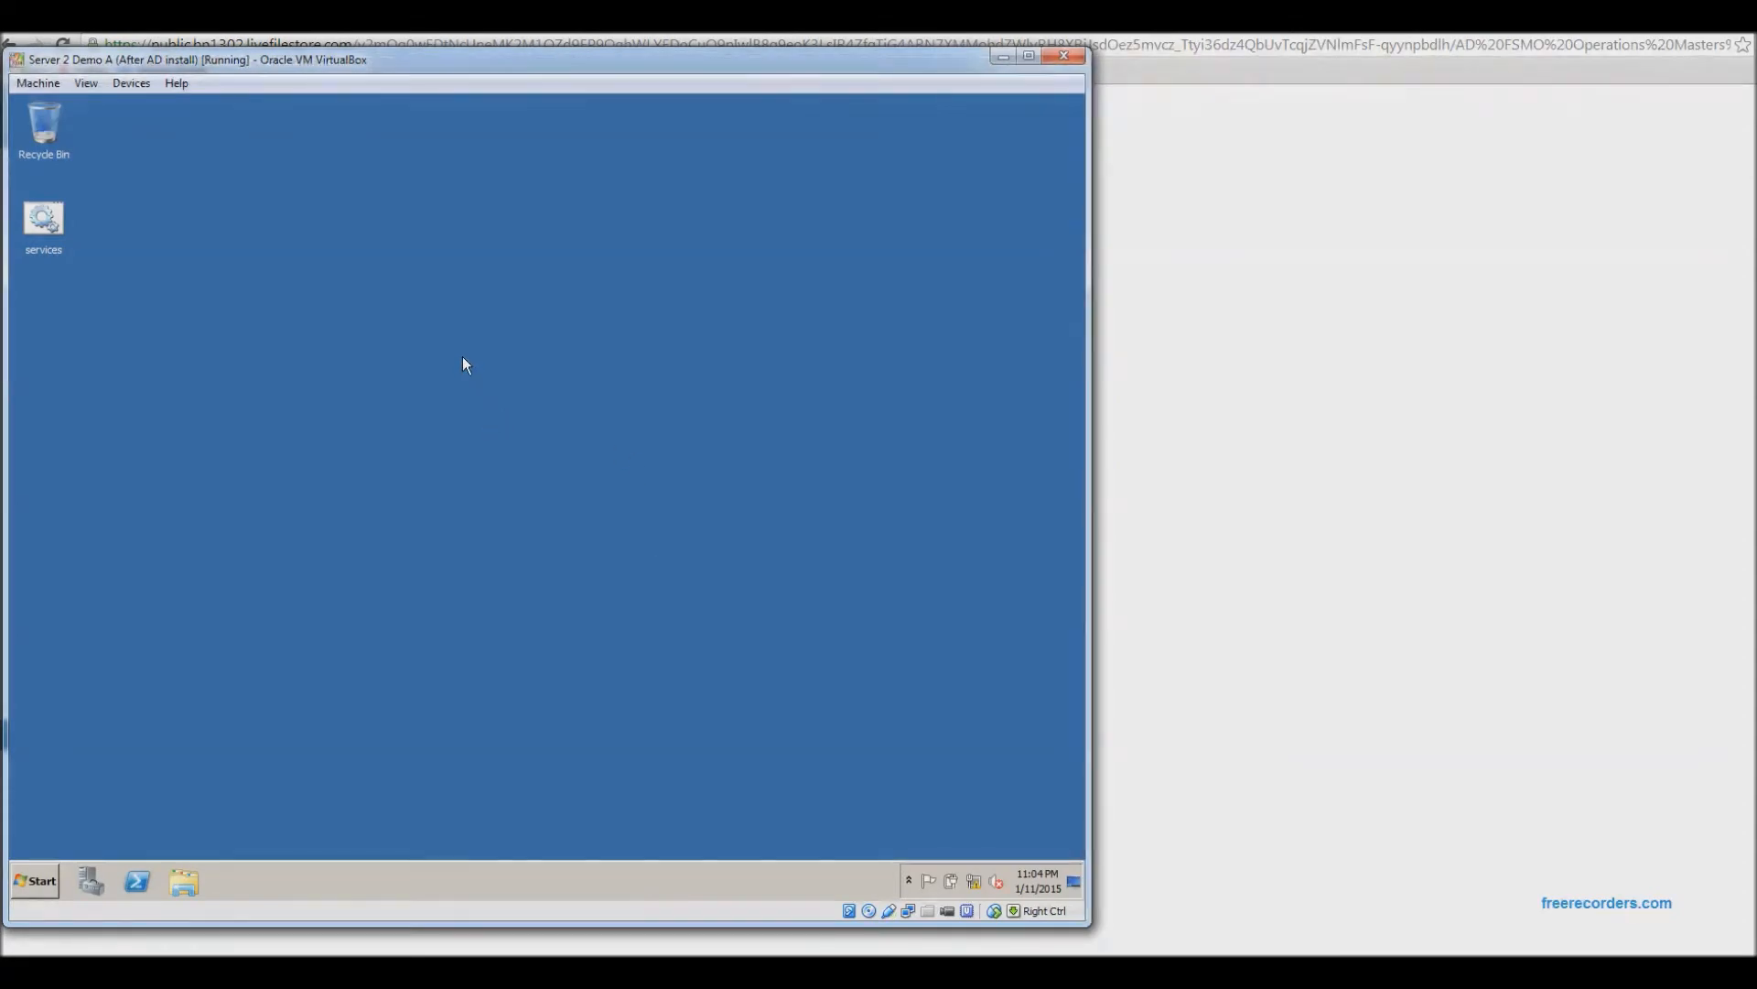
left_click(32, 879)
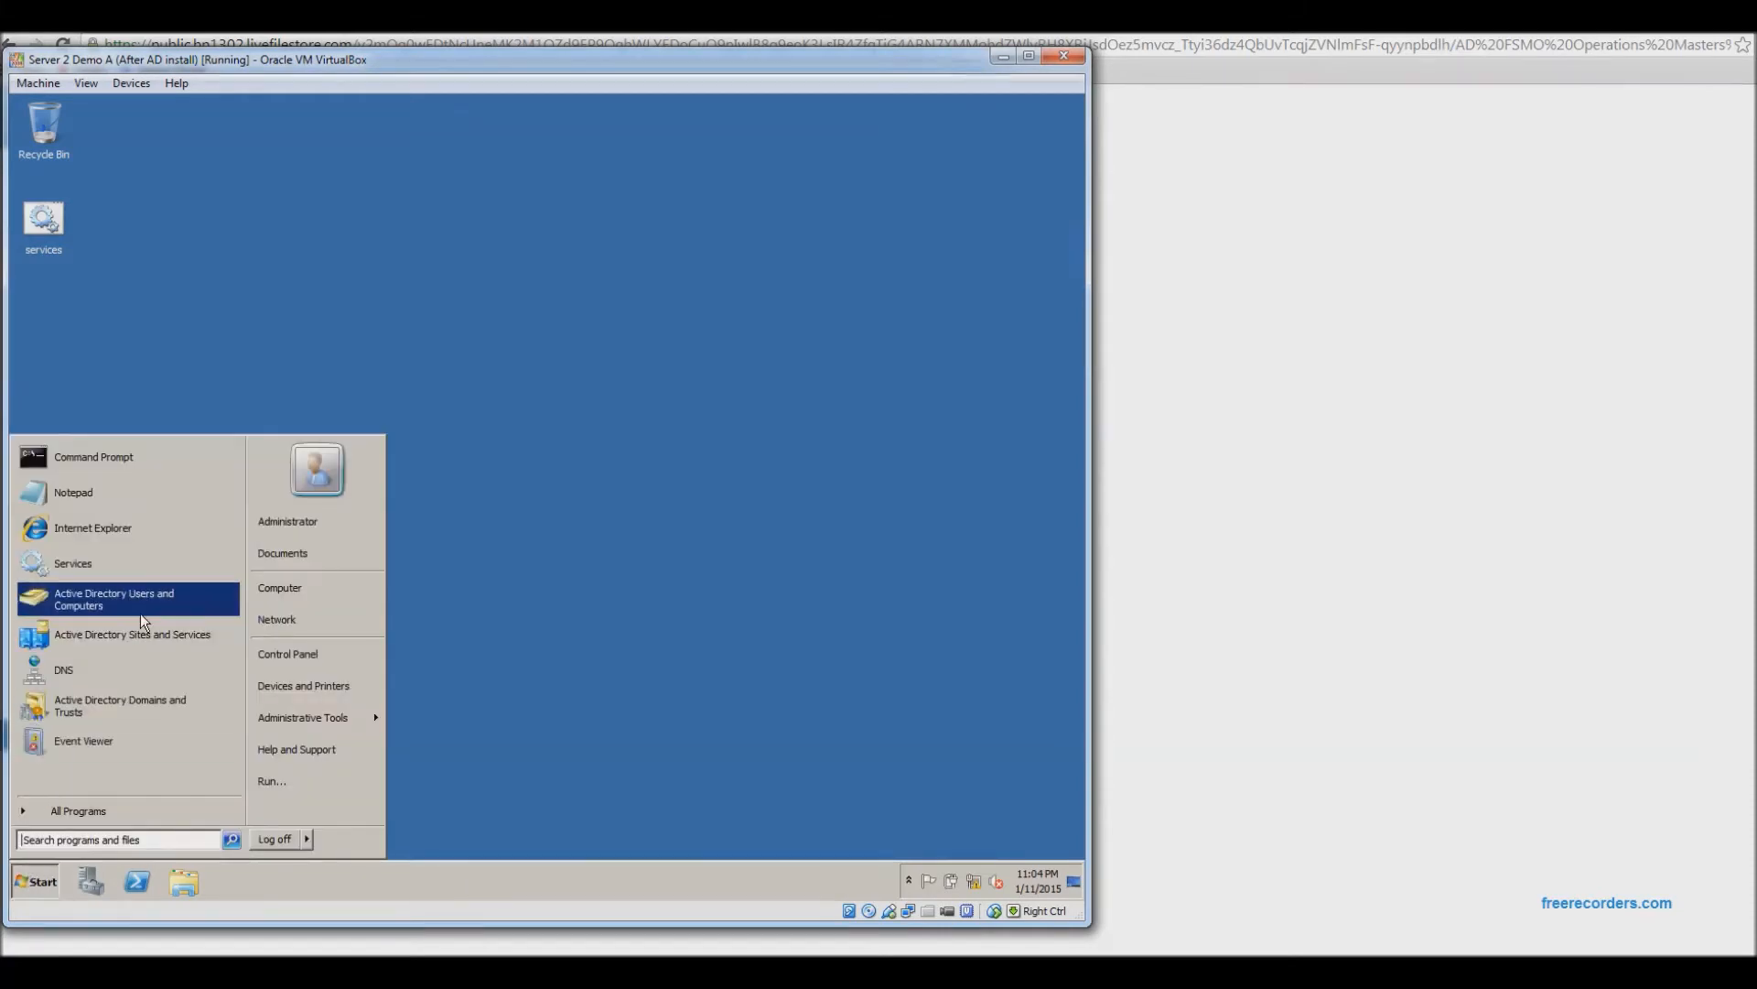
Launch Active Directory Users and Computers on HQ-DC1, widen the tree pane, and bring up contoso.com's actions.
left_click(161, 601)
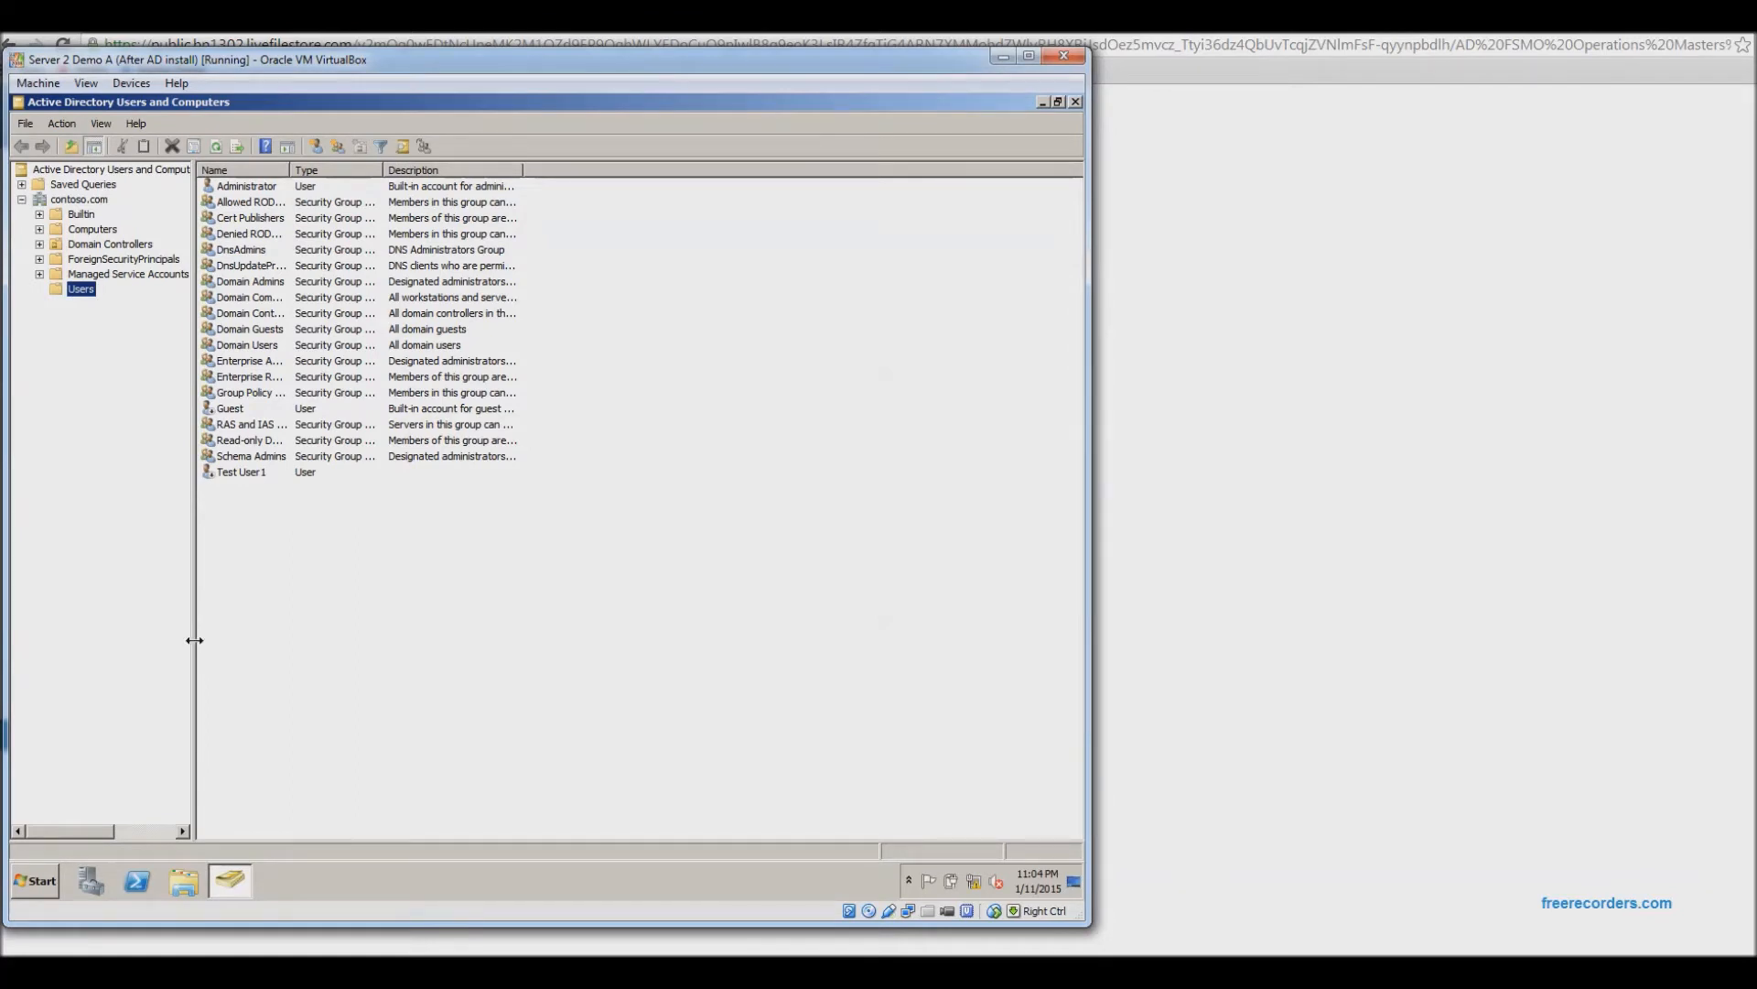
left_click_drag(194, 639, 261, 635)
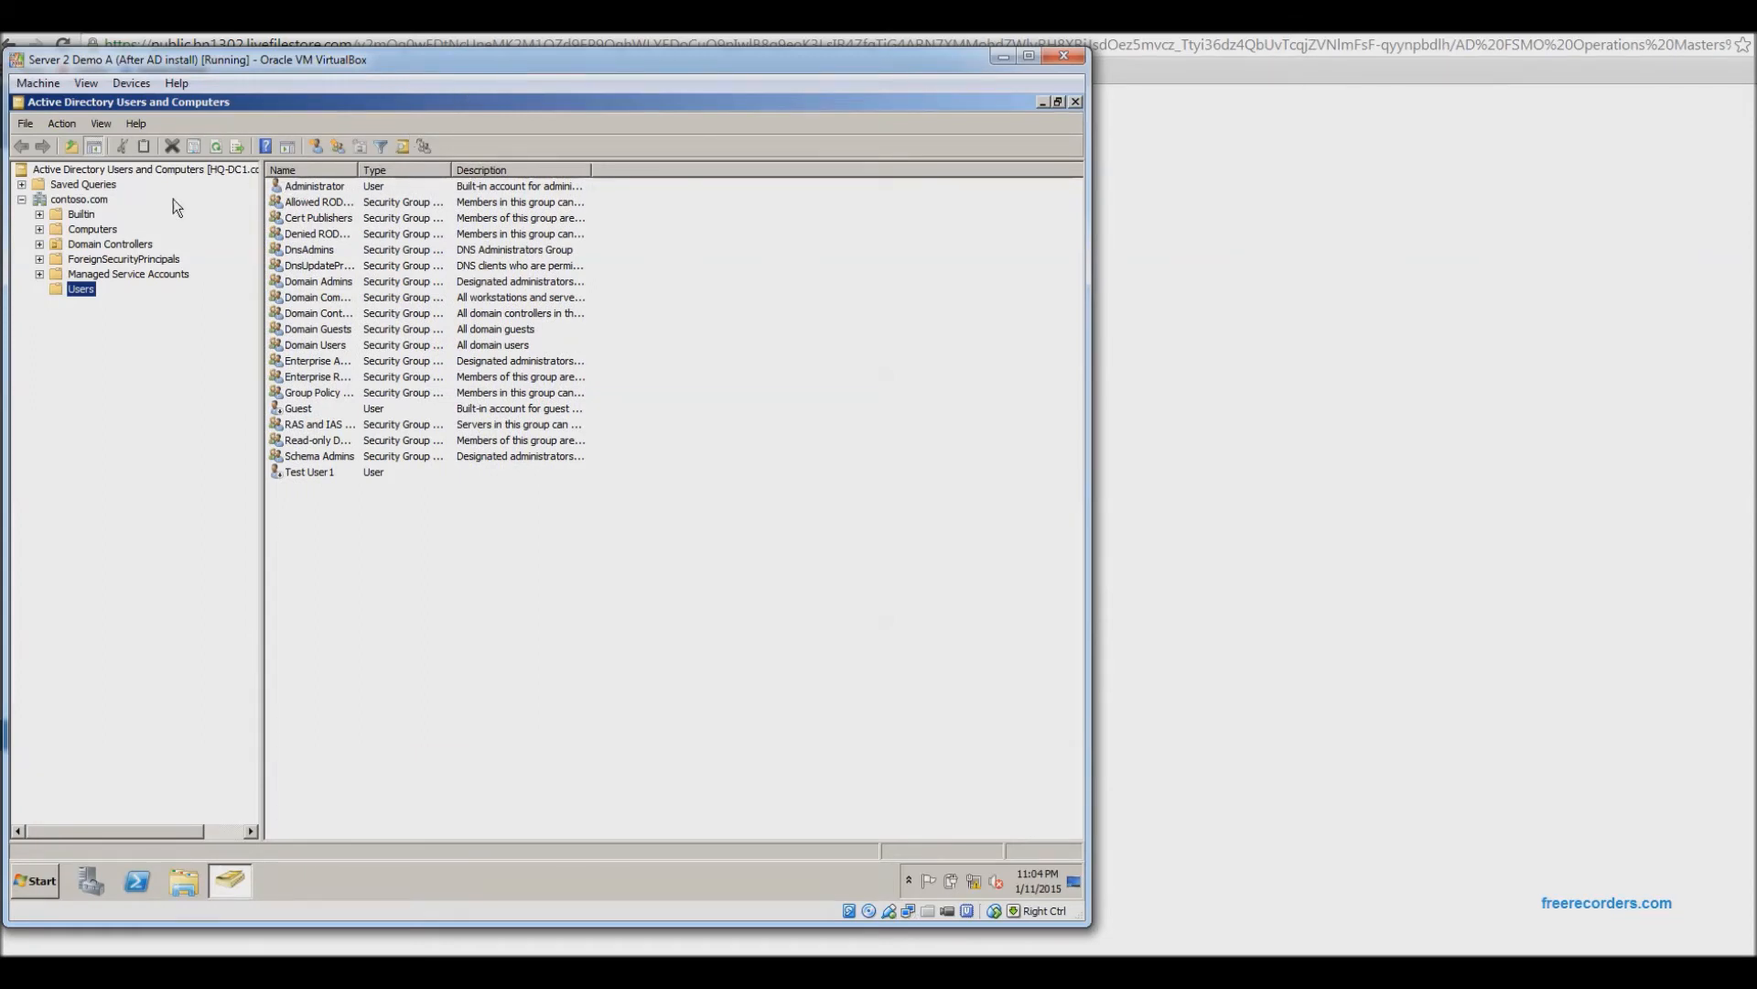
right_click(70, 200)
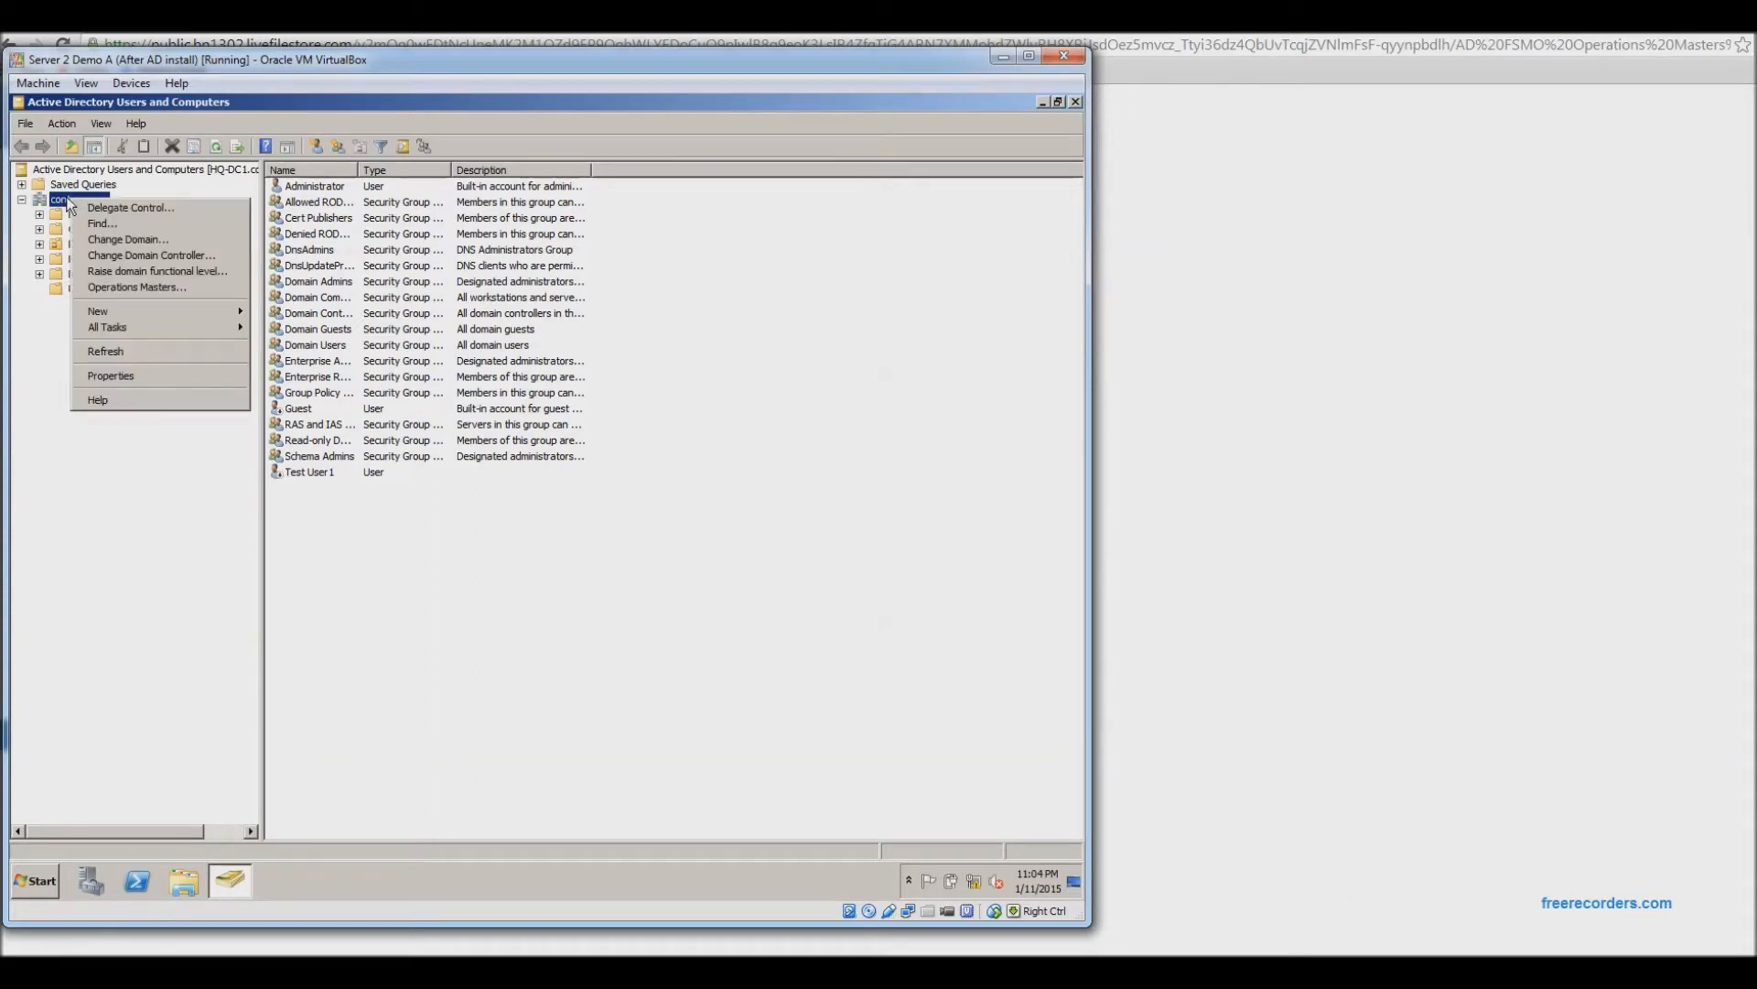
left_click(145, 287)
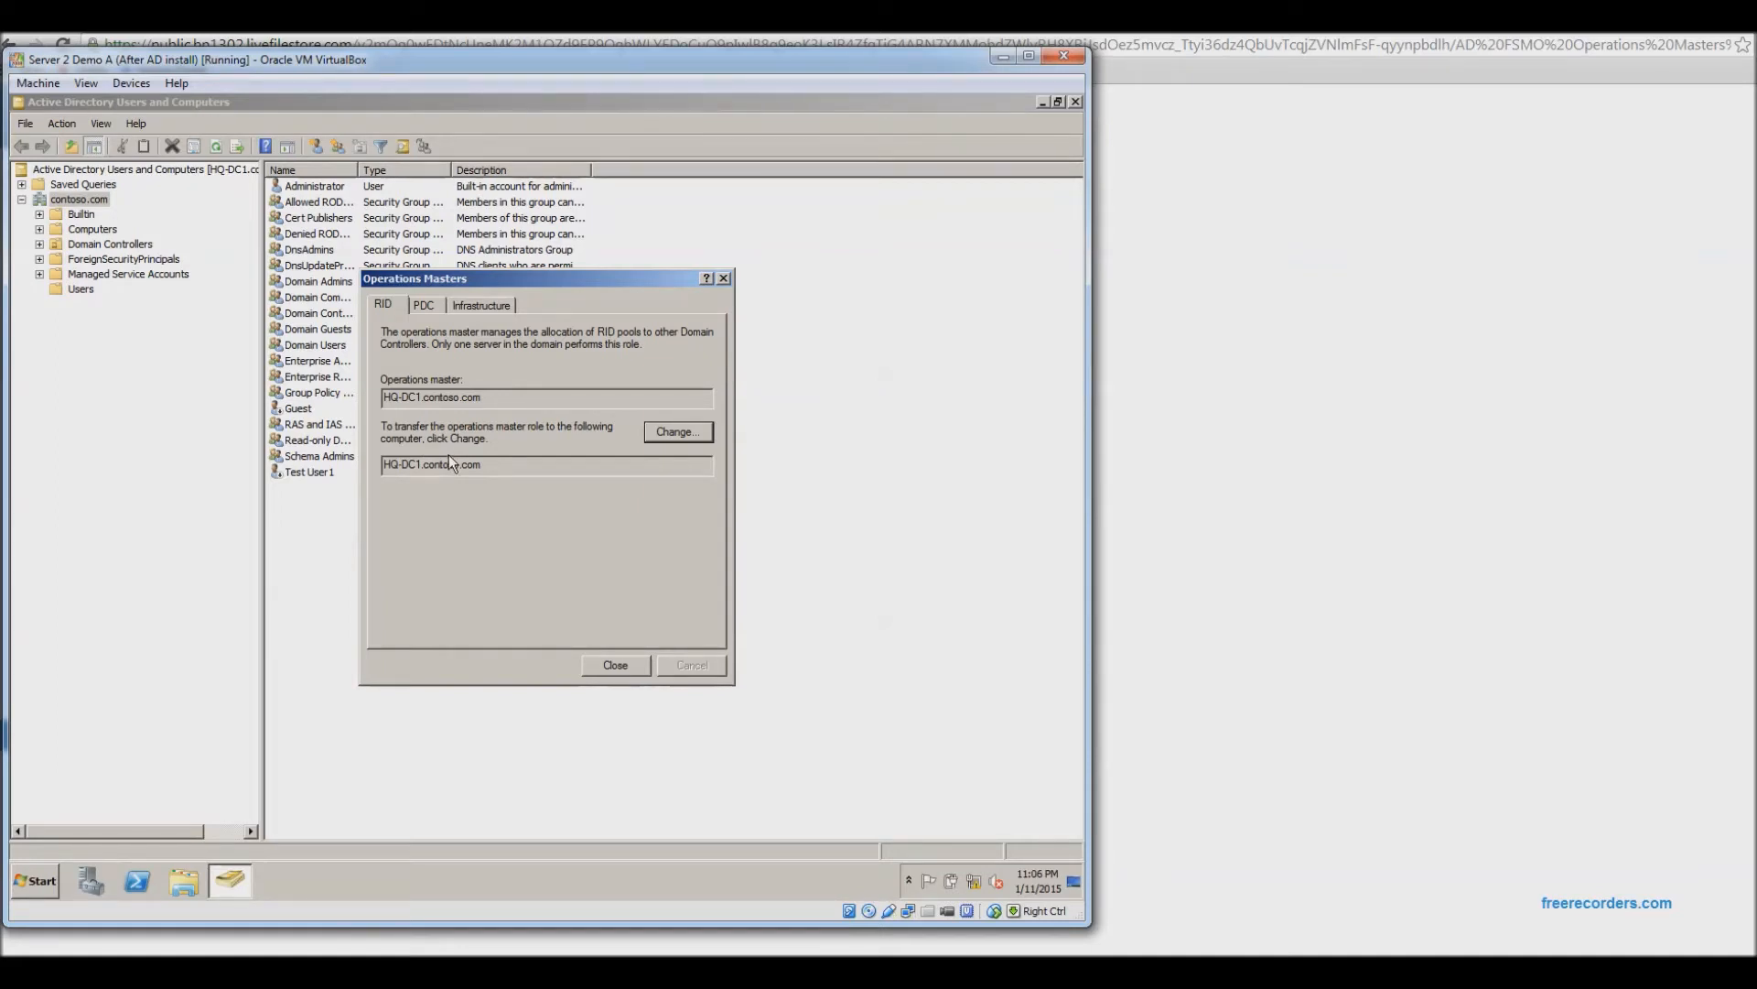
left_click(613, 666)
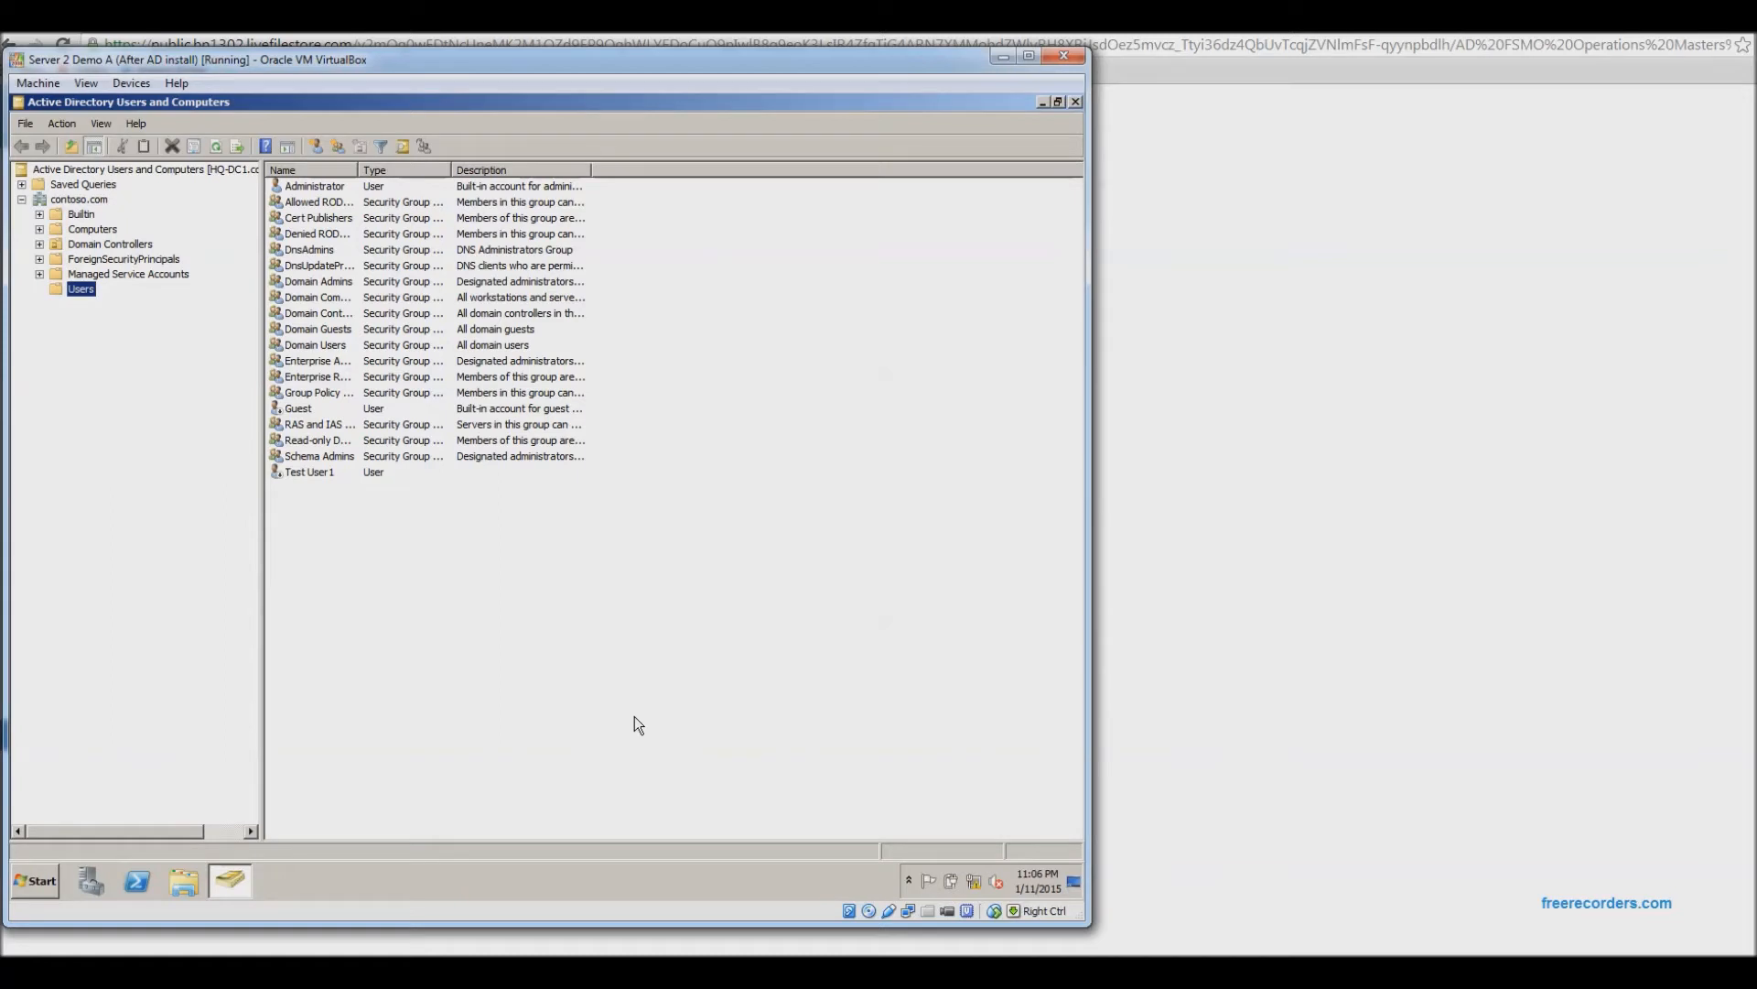
Glance at Server 2 Demo B's program list, then bring up the console root actions on Server A.
left_click(792, 875)
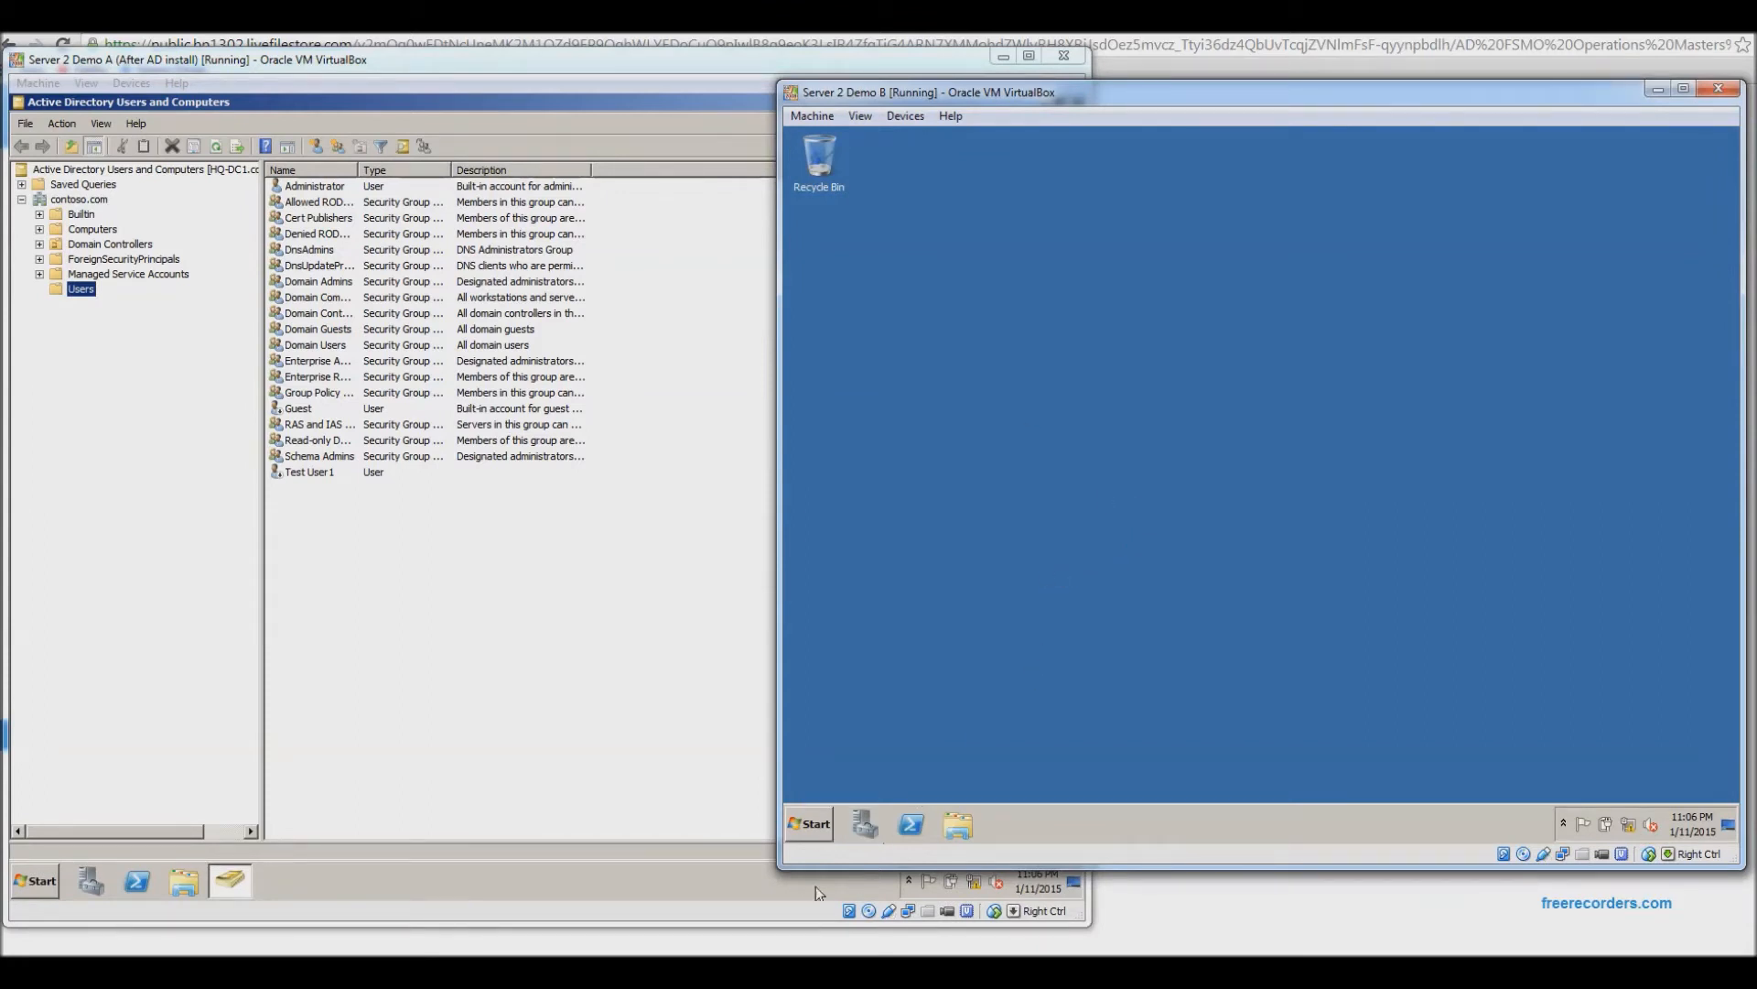
left_click(820, 824)
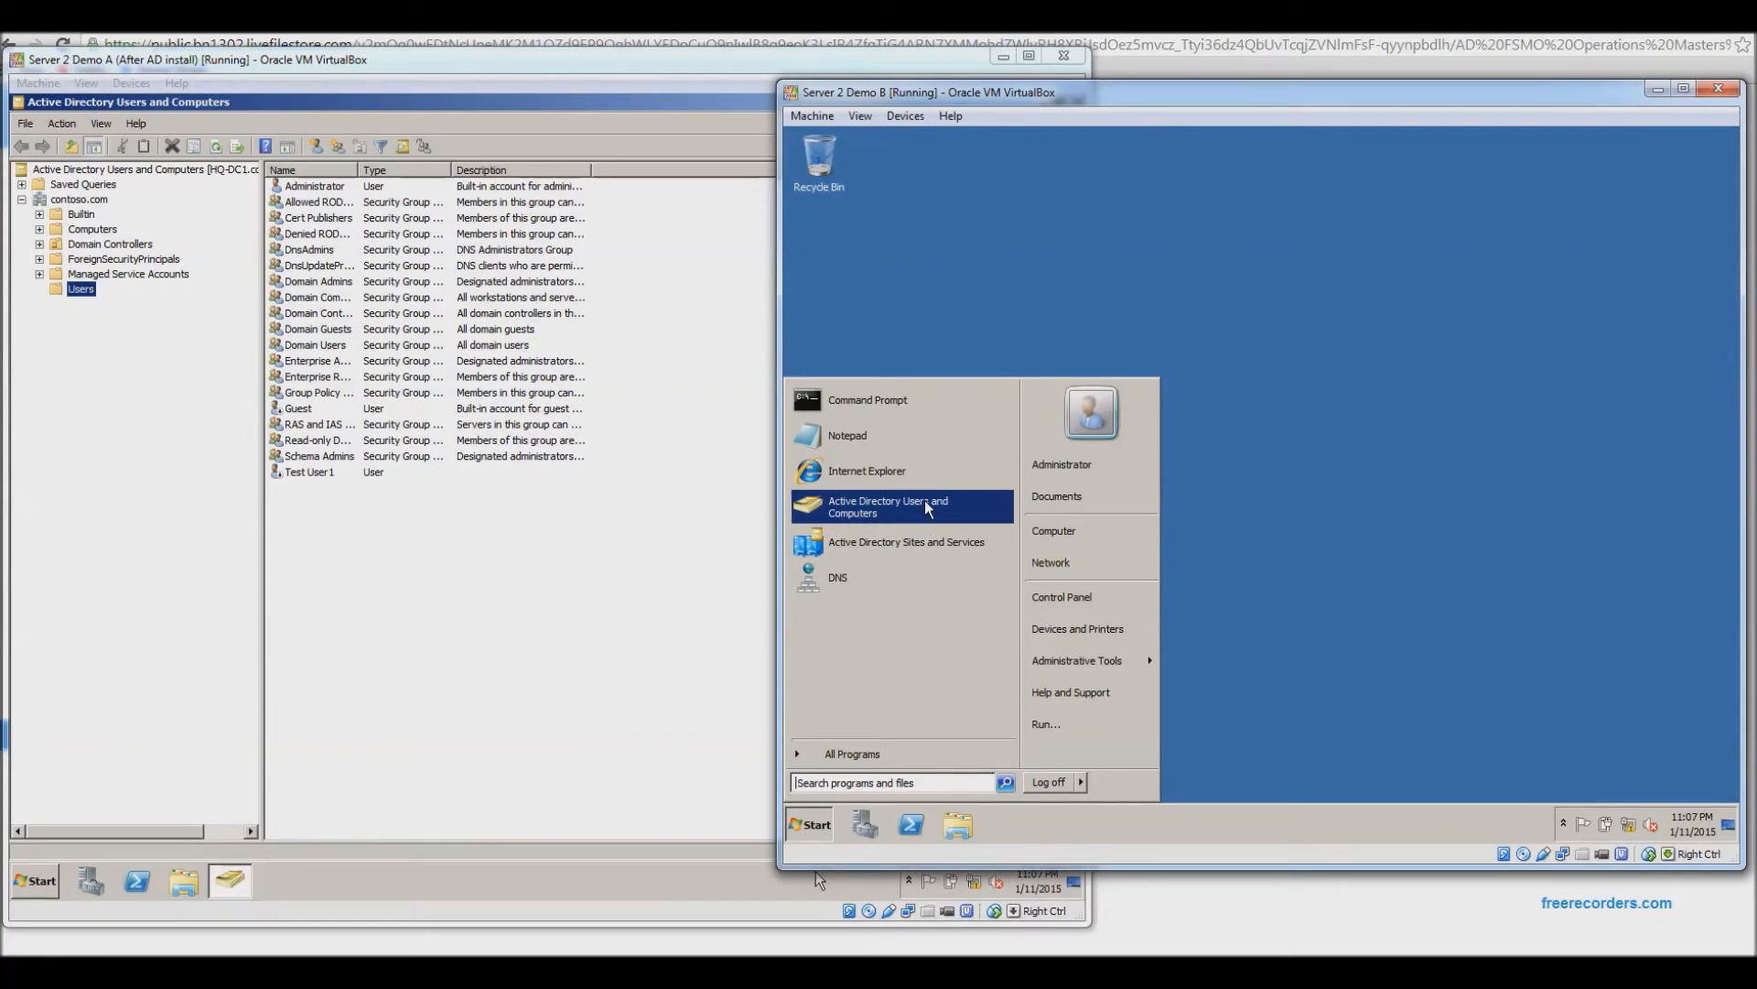
left_click(127, 452)
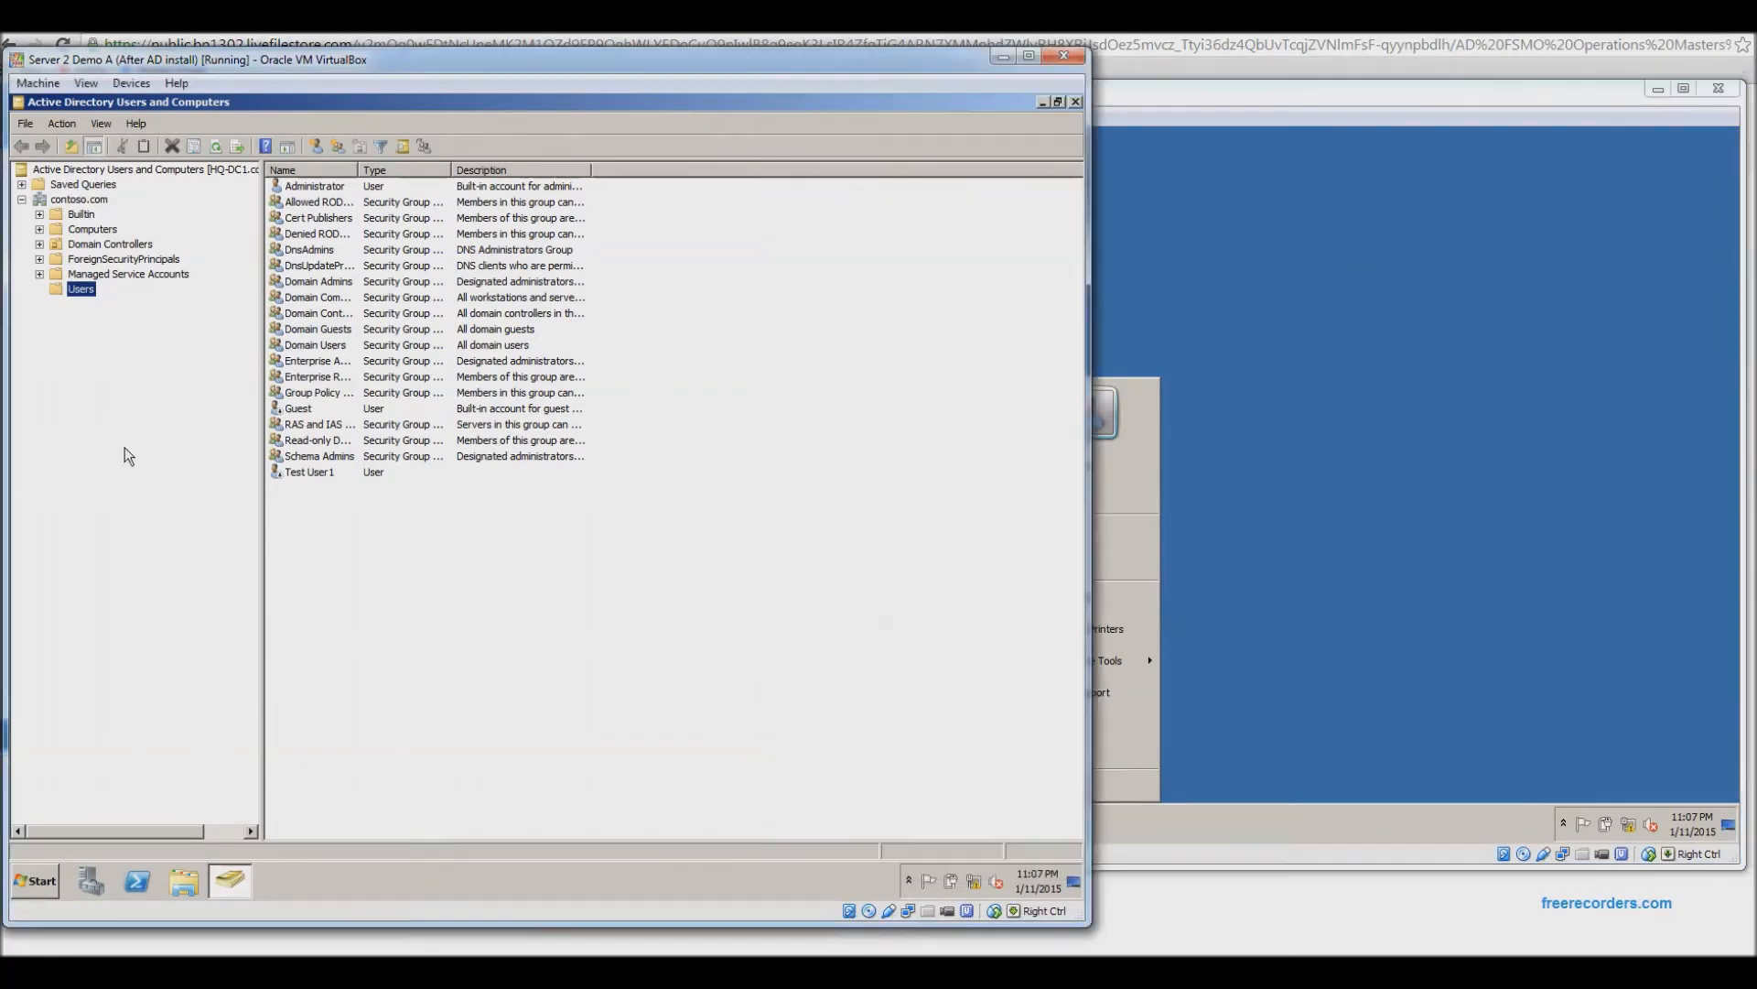
right_click(118, 169)
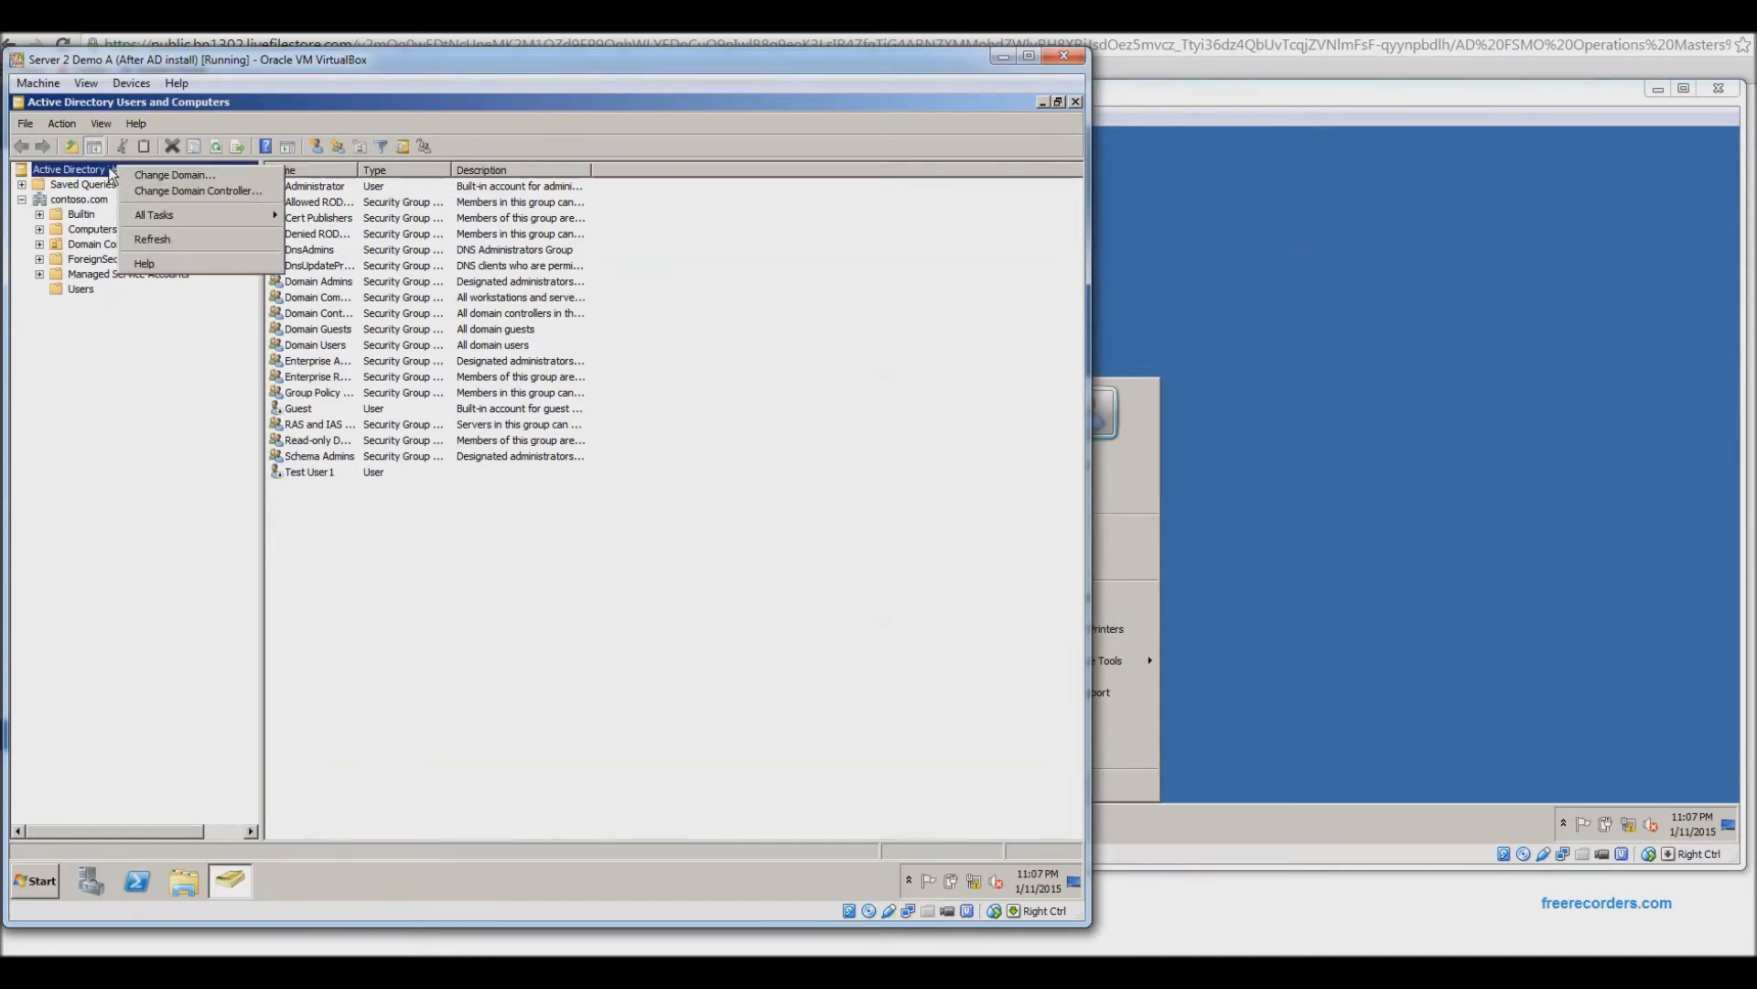
Switch the console's domain controller from HQ-DC1 to CHICAGO-DC1.contoso.com.
left_click(92, 170)
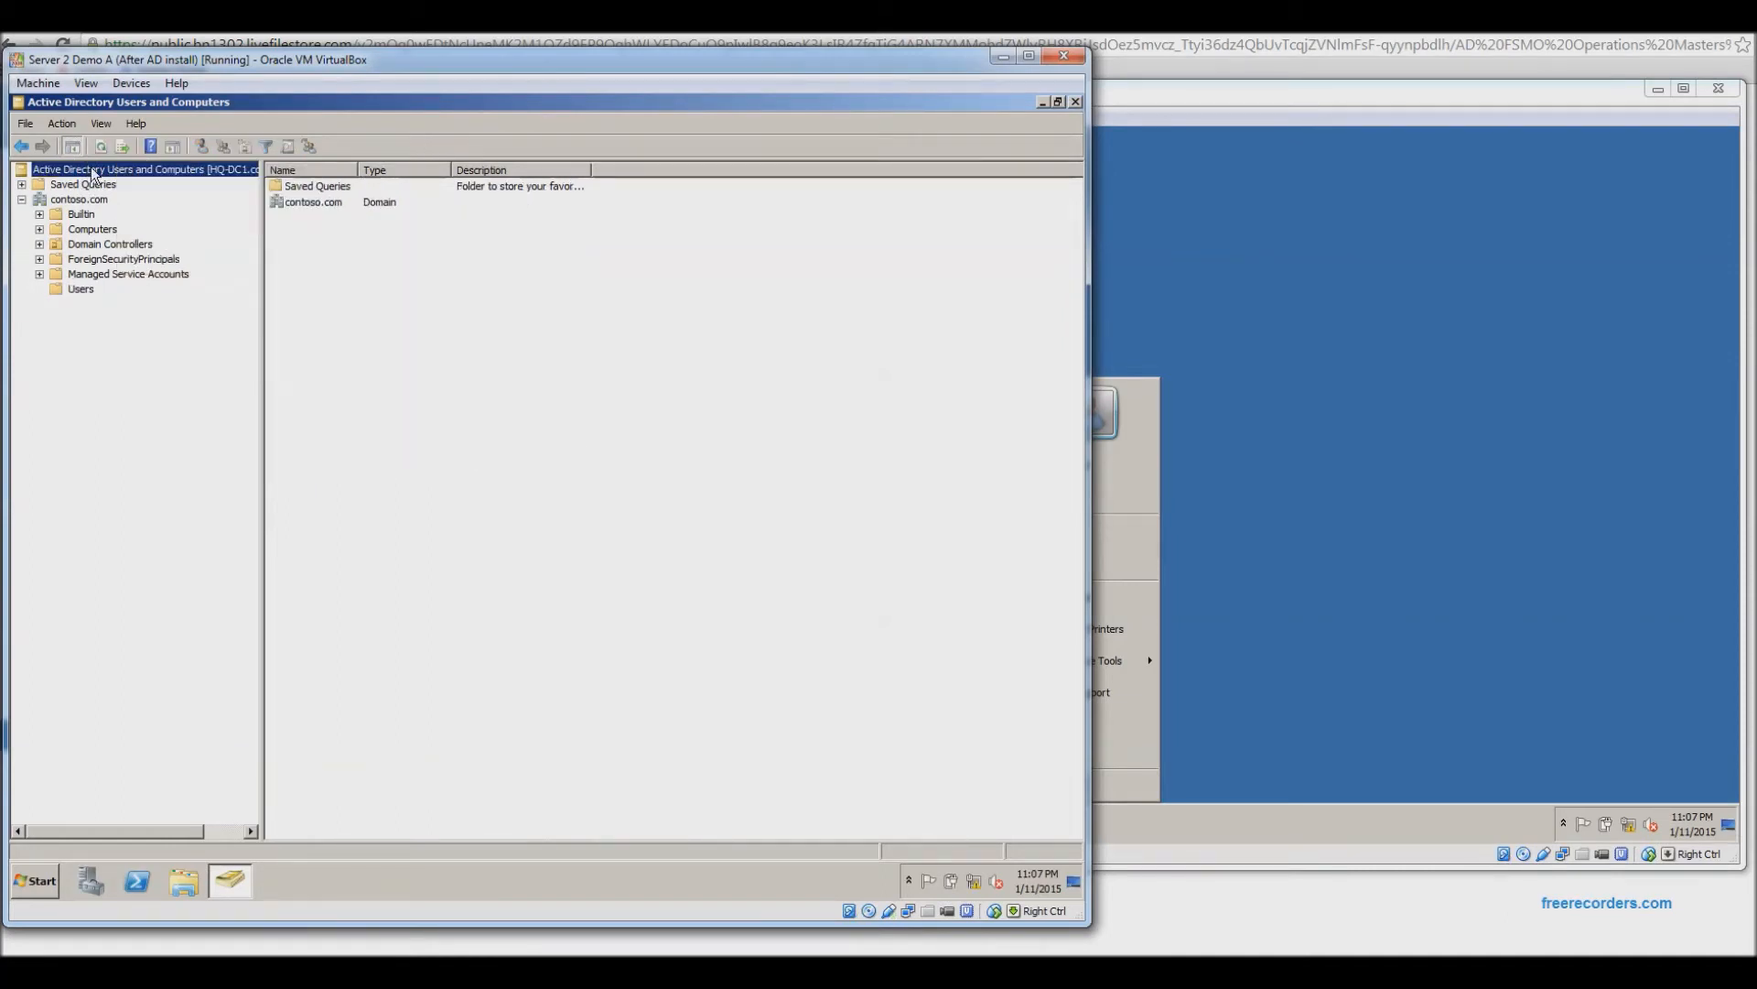
right_click(116, 170)
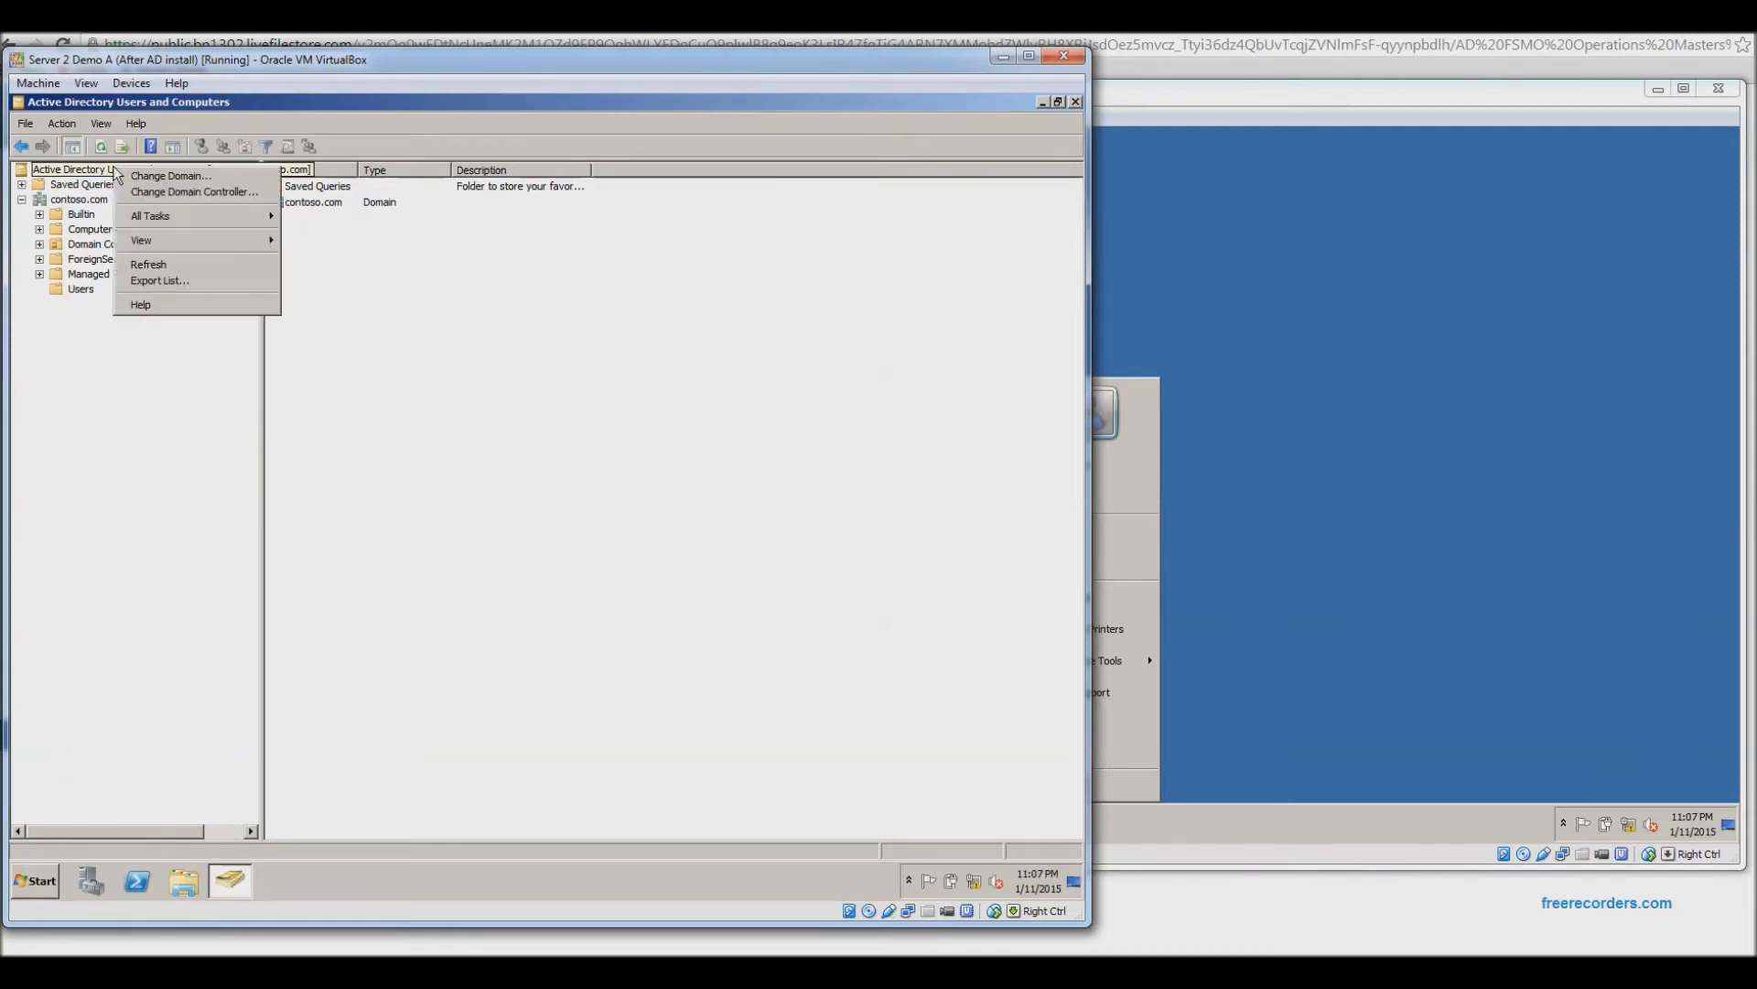
left_click(171, 194)
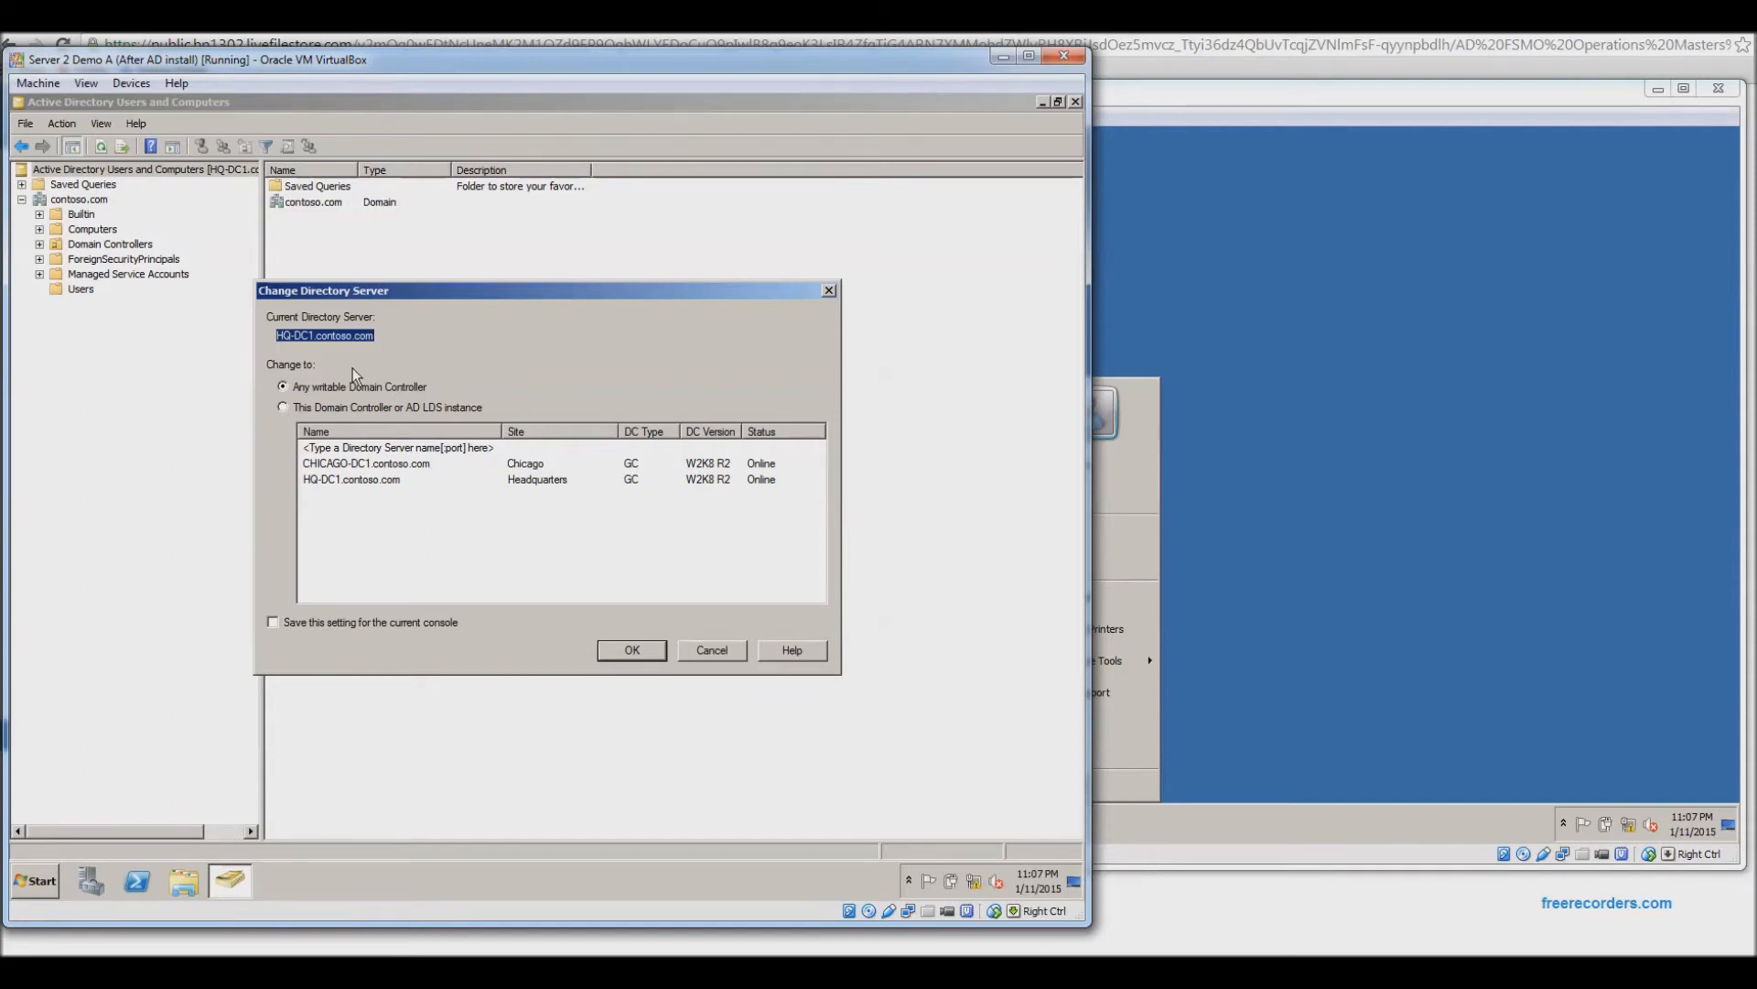
left_click(375, 465)
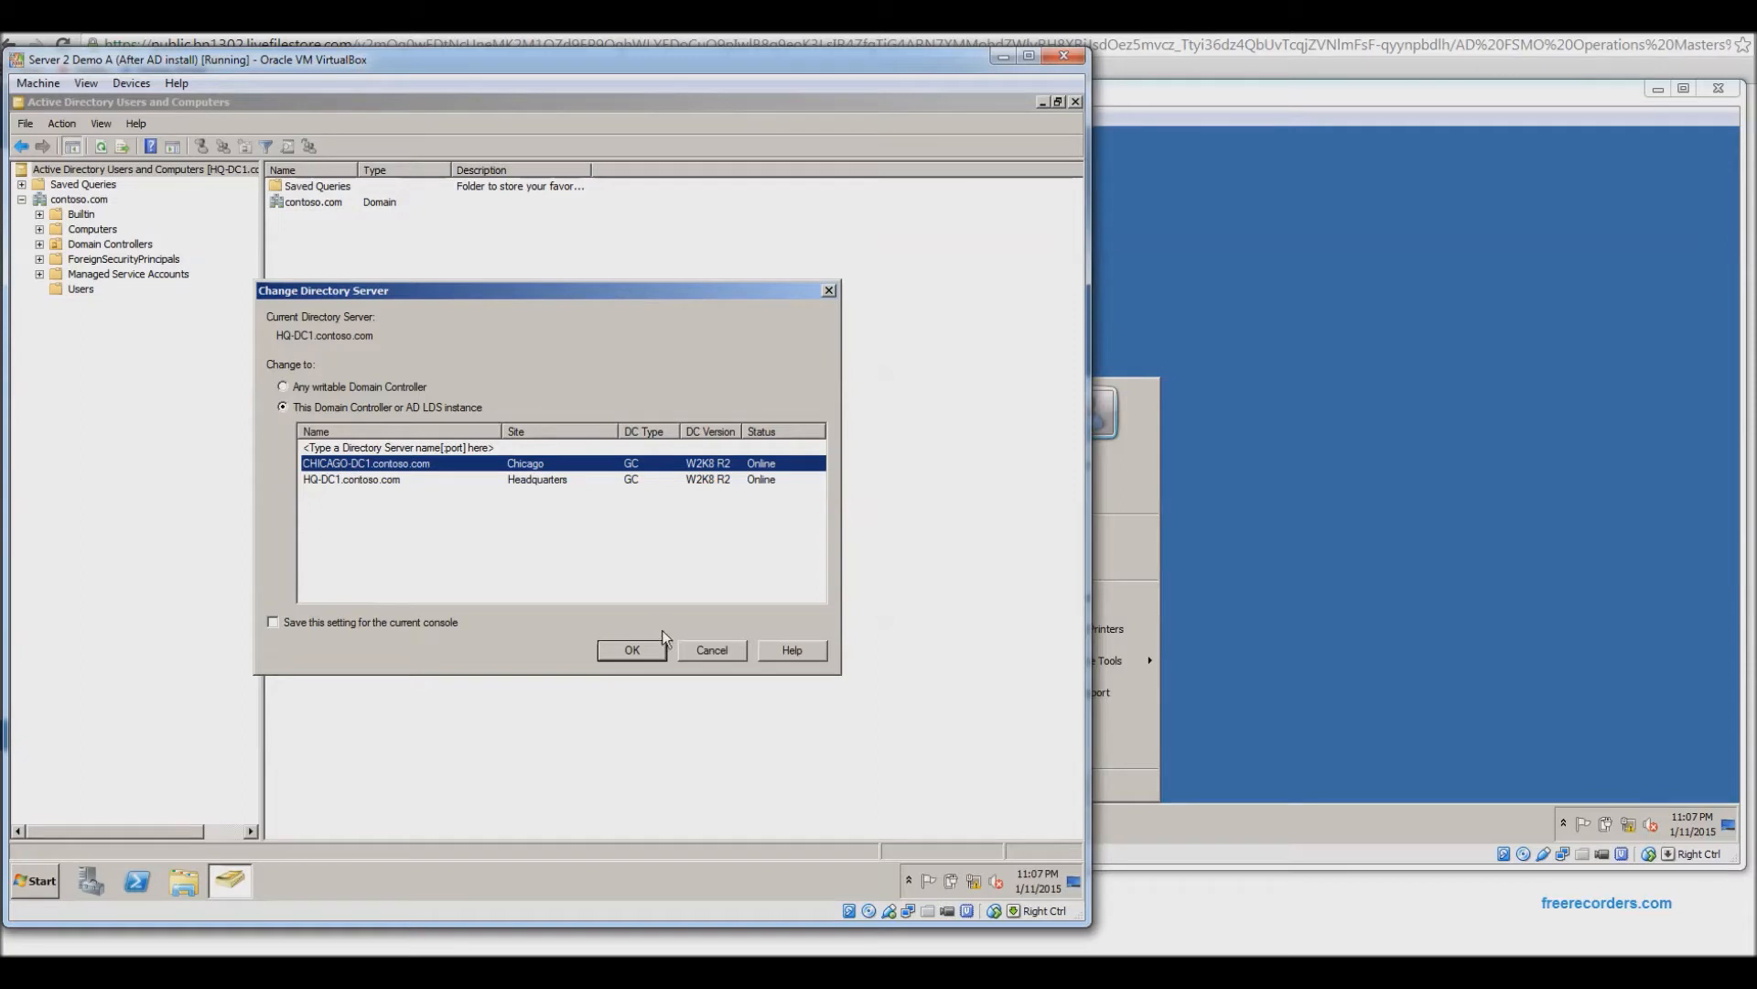
left_click(632, 650)
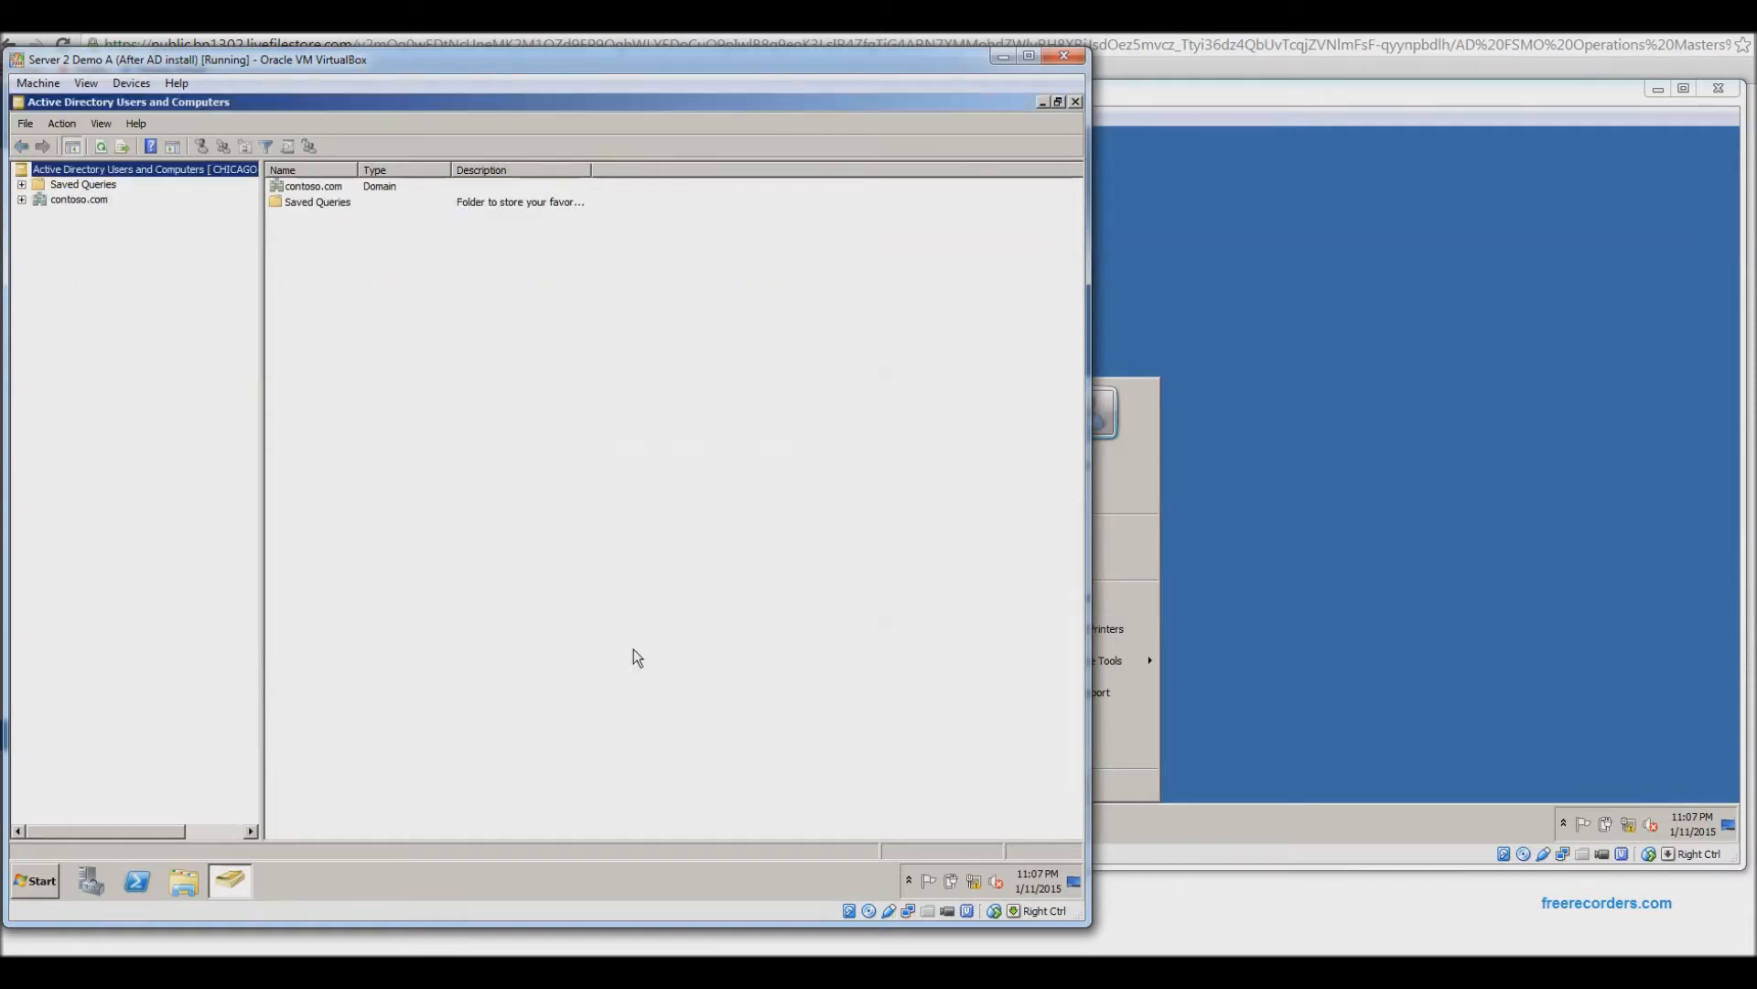
Widen the tree pane and open Operations Masters for contoso.com, showing HQ-DC1 as RID master.
left_click_drag(260, 311, 319, 309)
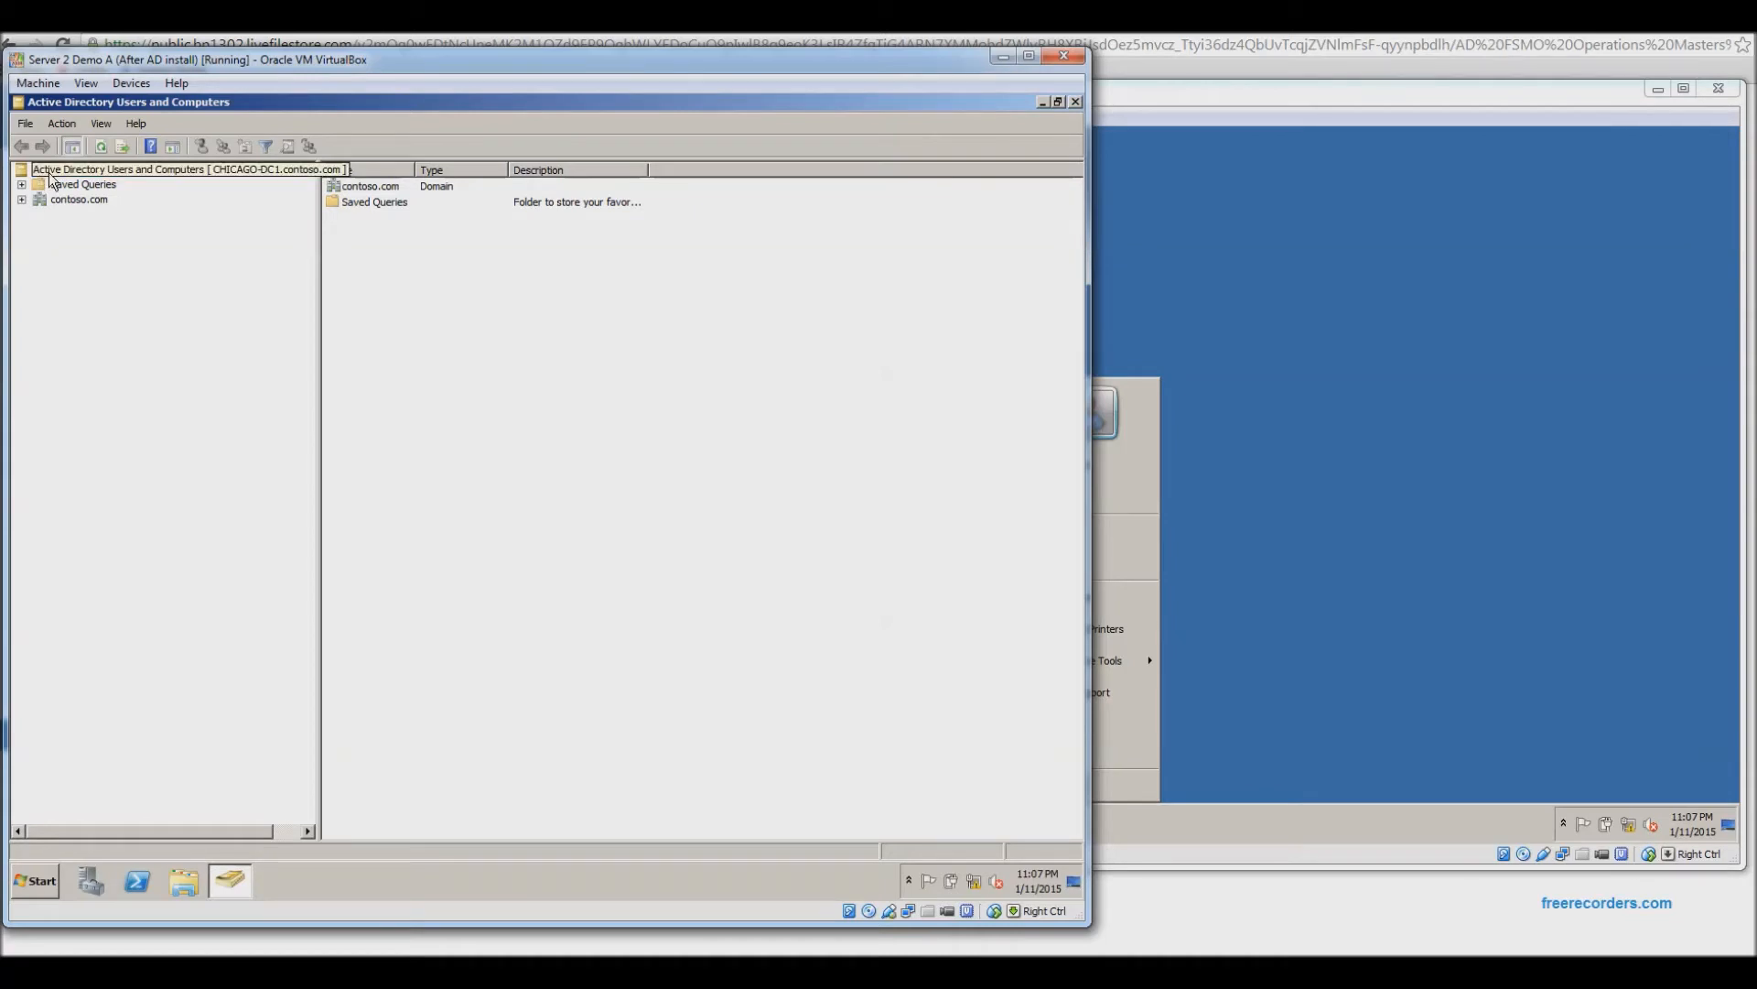
right_click(59, 200)
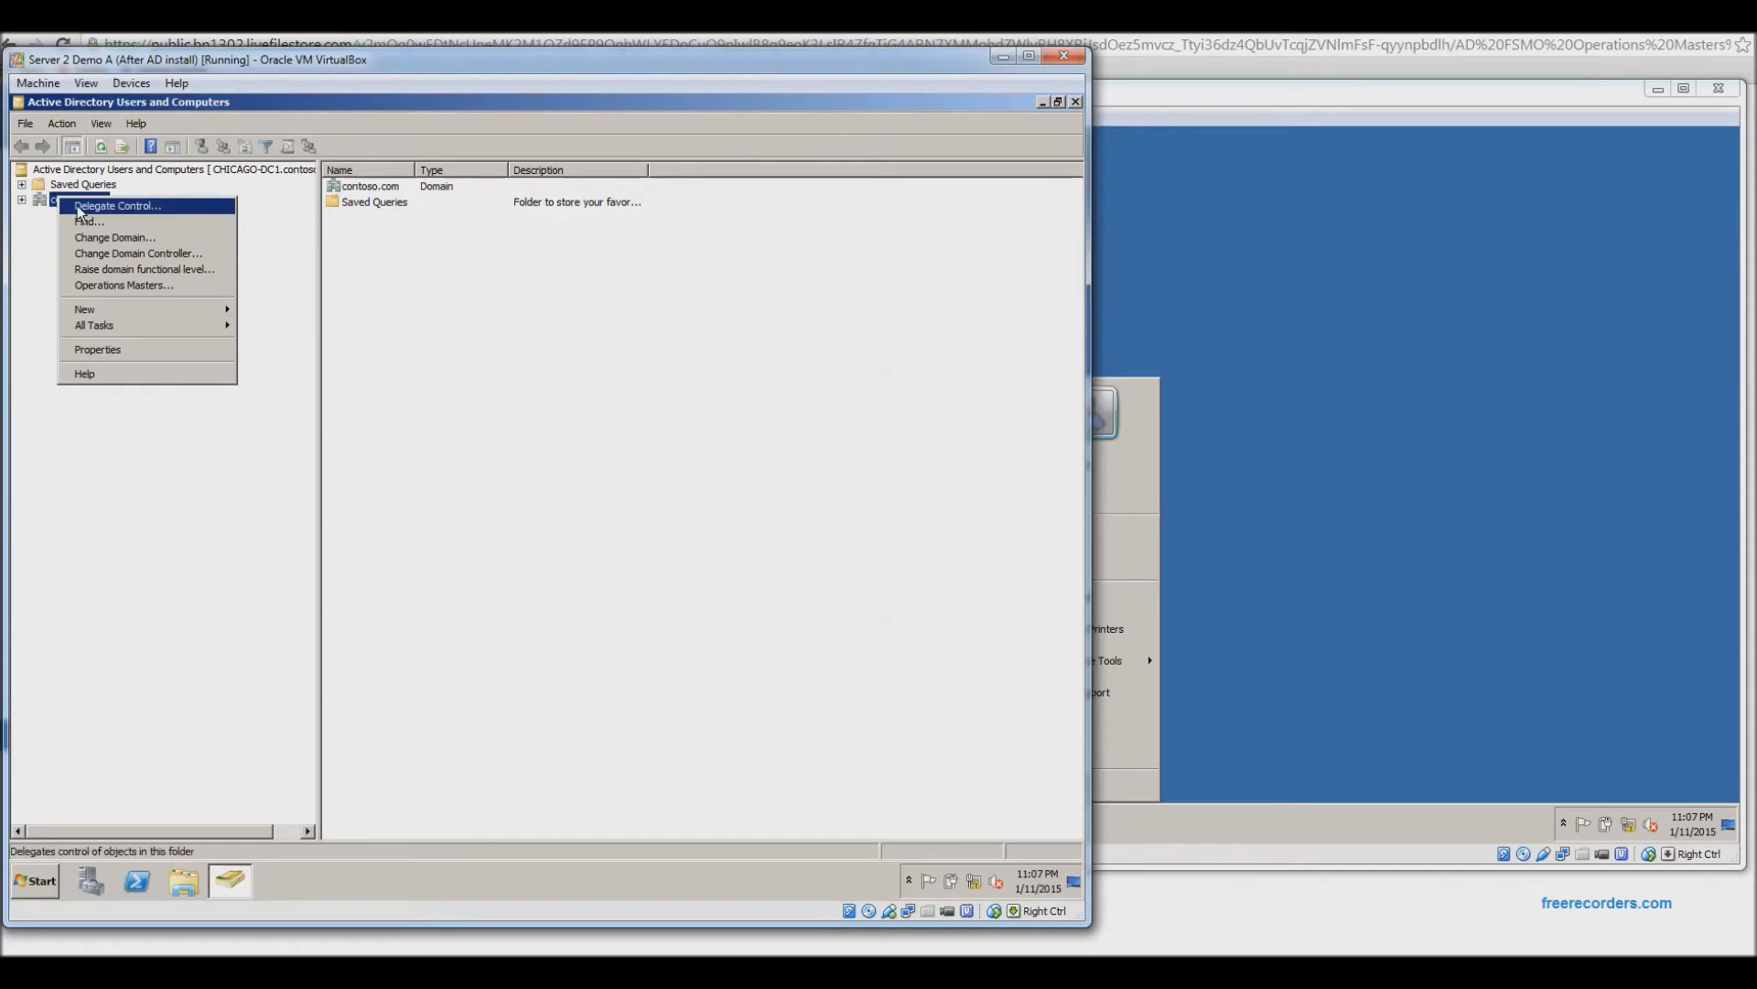
left_click(120, 286)
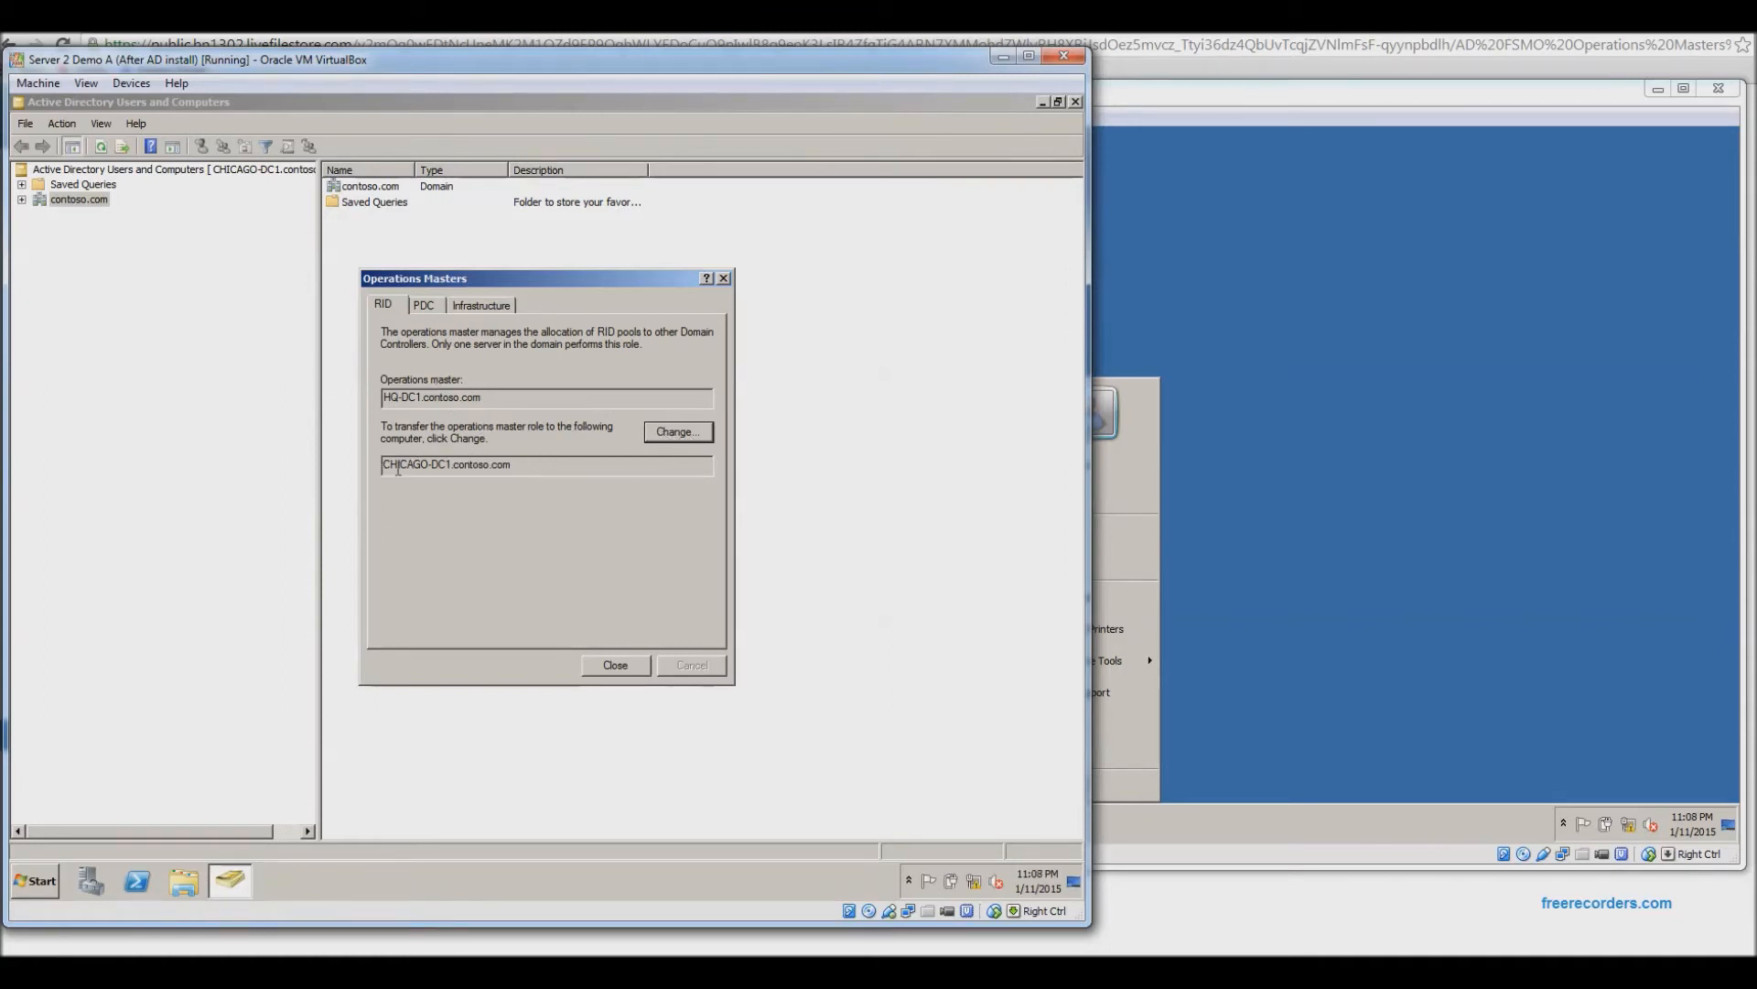
Highlight the CHICAGO-DC1 target name and view the Infrastructure role, still held by HQ-DC1.
left_click_drag(388, 469, 492, 481)
left_click(495, 306)
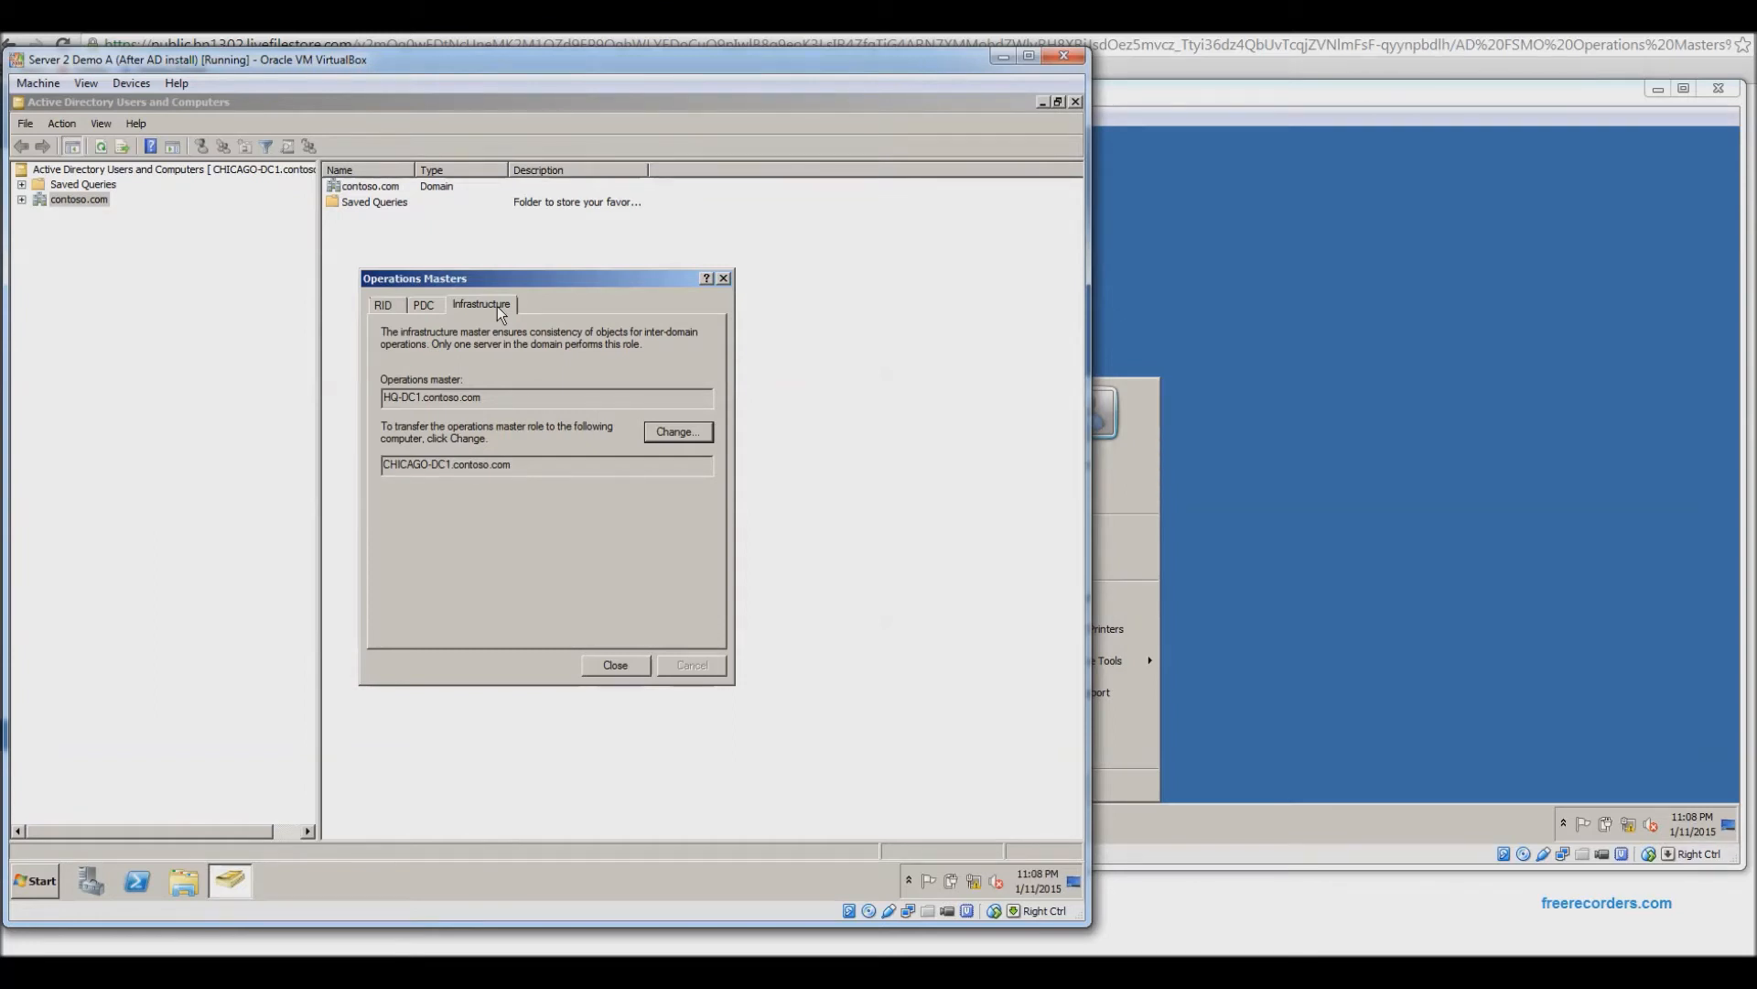
Move the infrastructure master from HQ-DC1 to CHICAGO-DC1.contoso.com and acknowledge the success message.
left_click(681, 431)
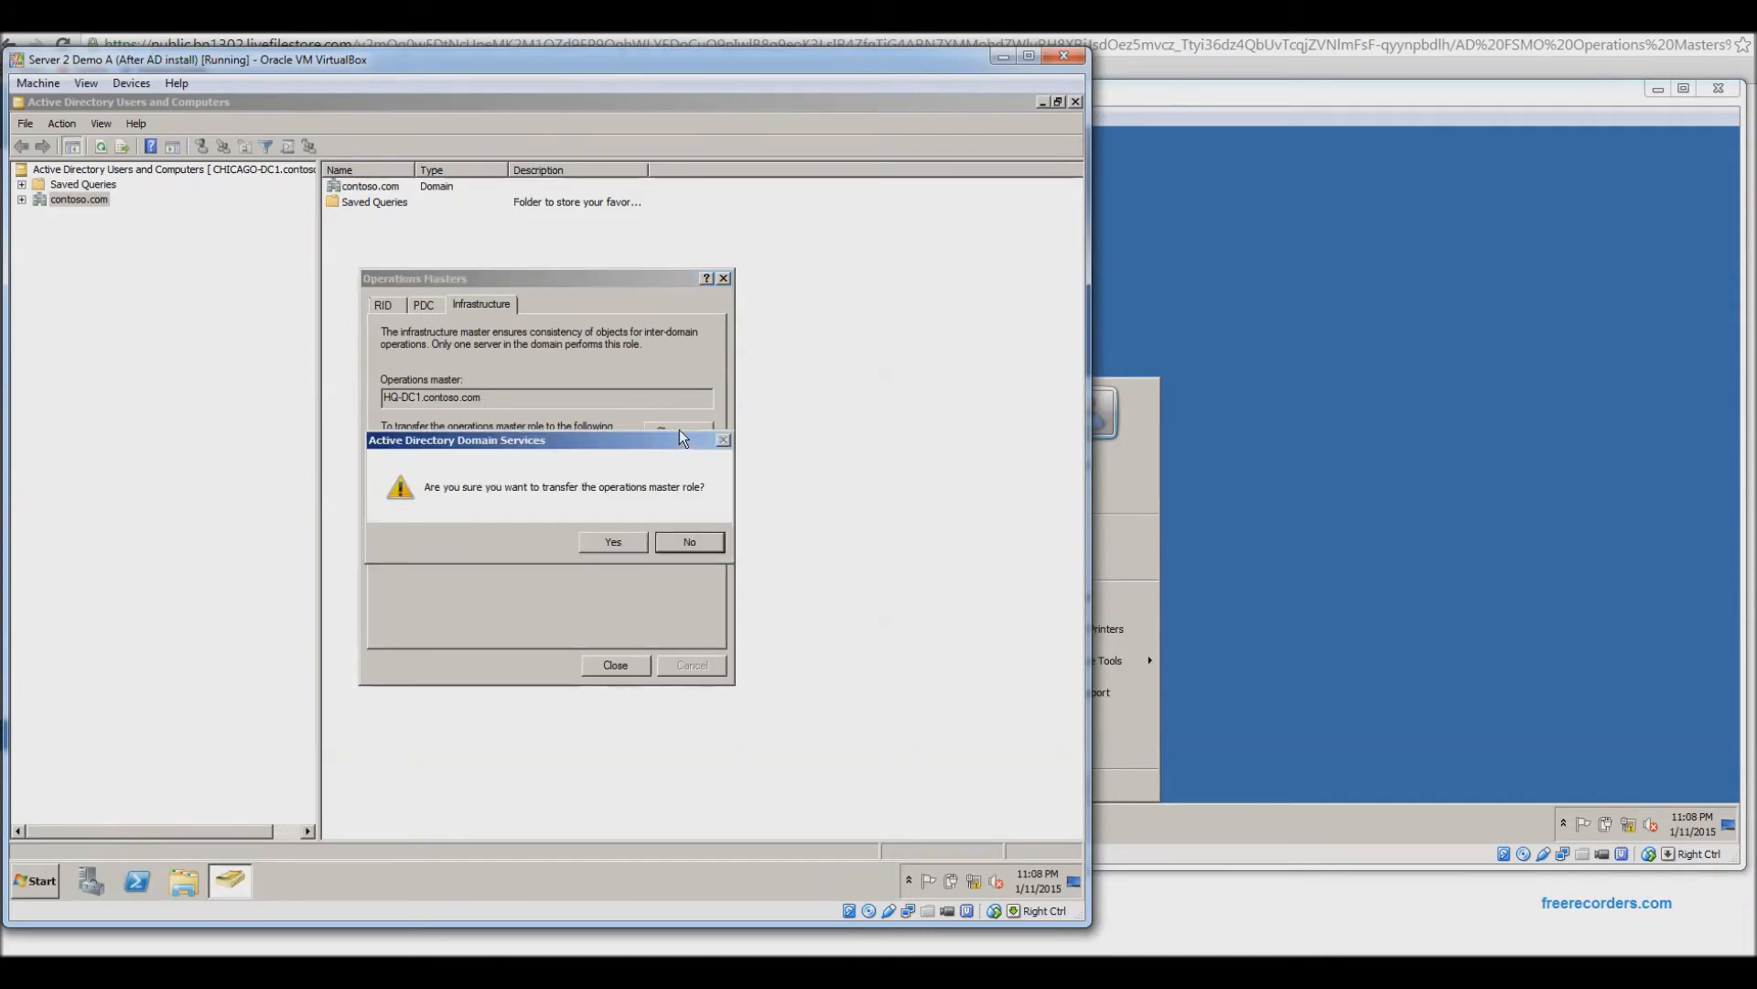
left_click(612, 542)
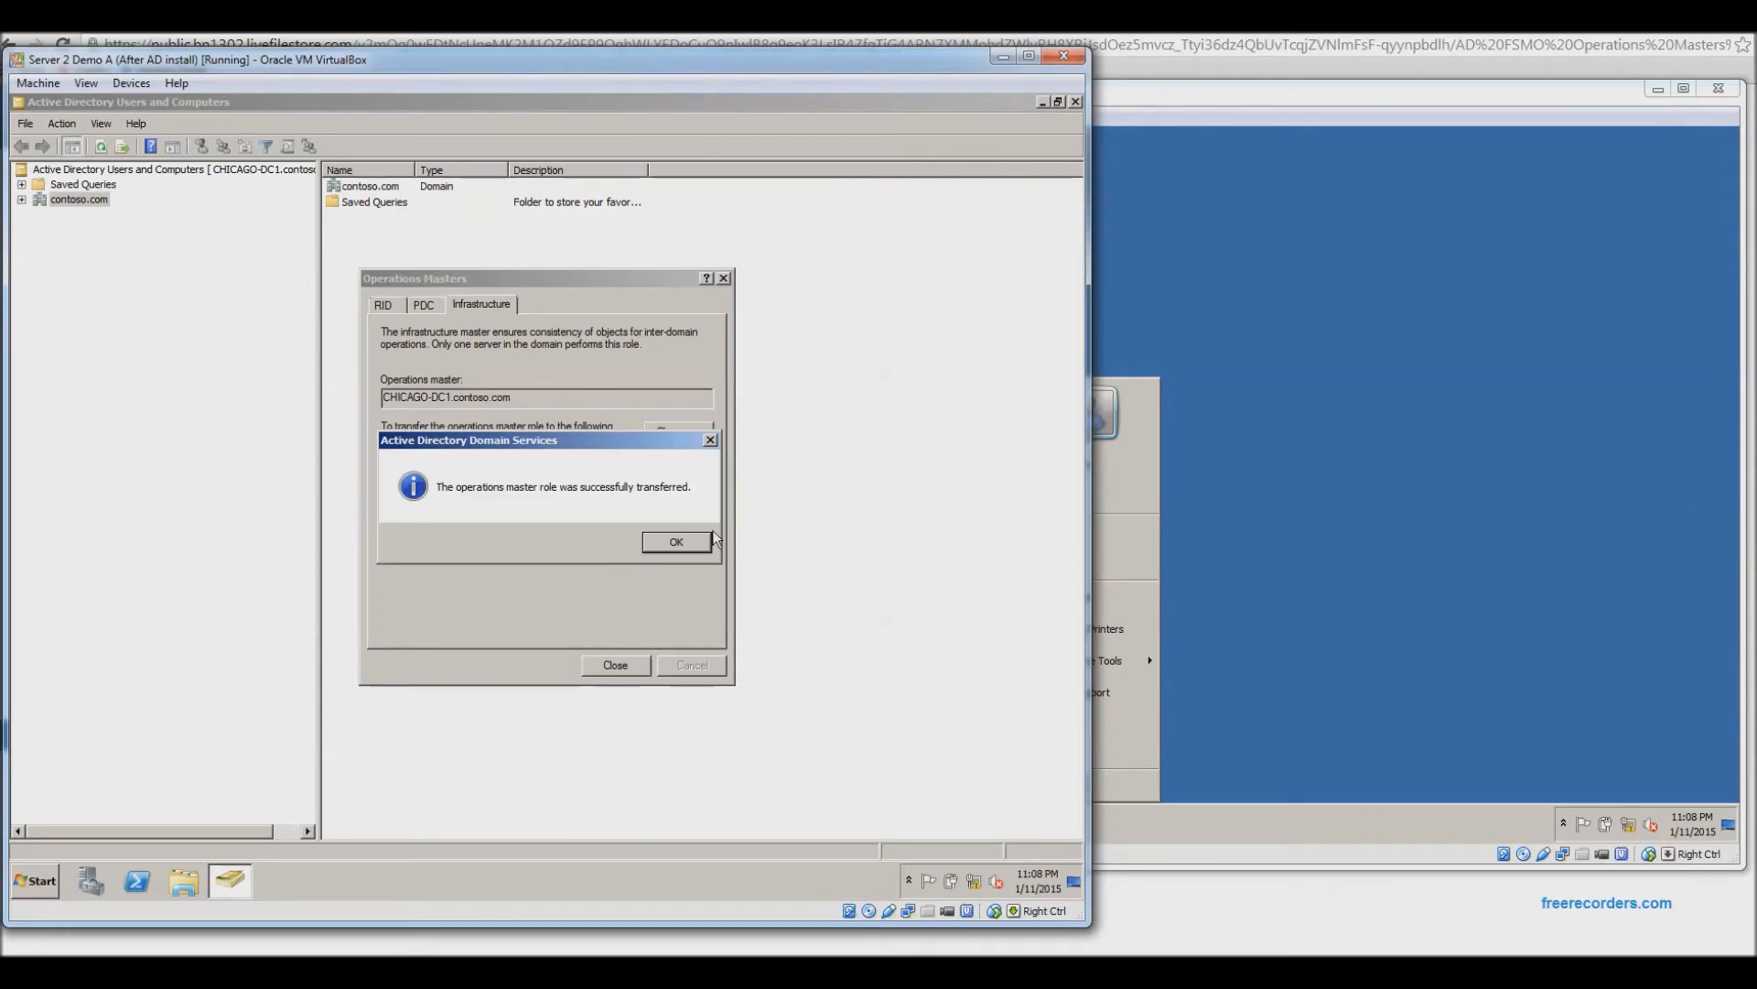
left_click(674, 547)
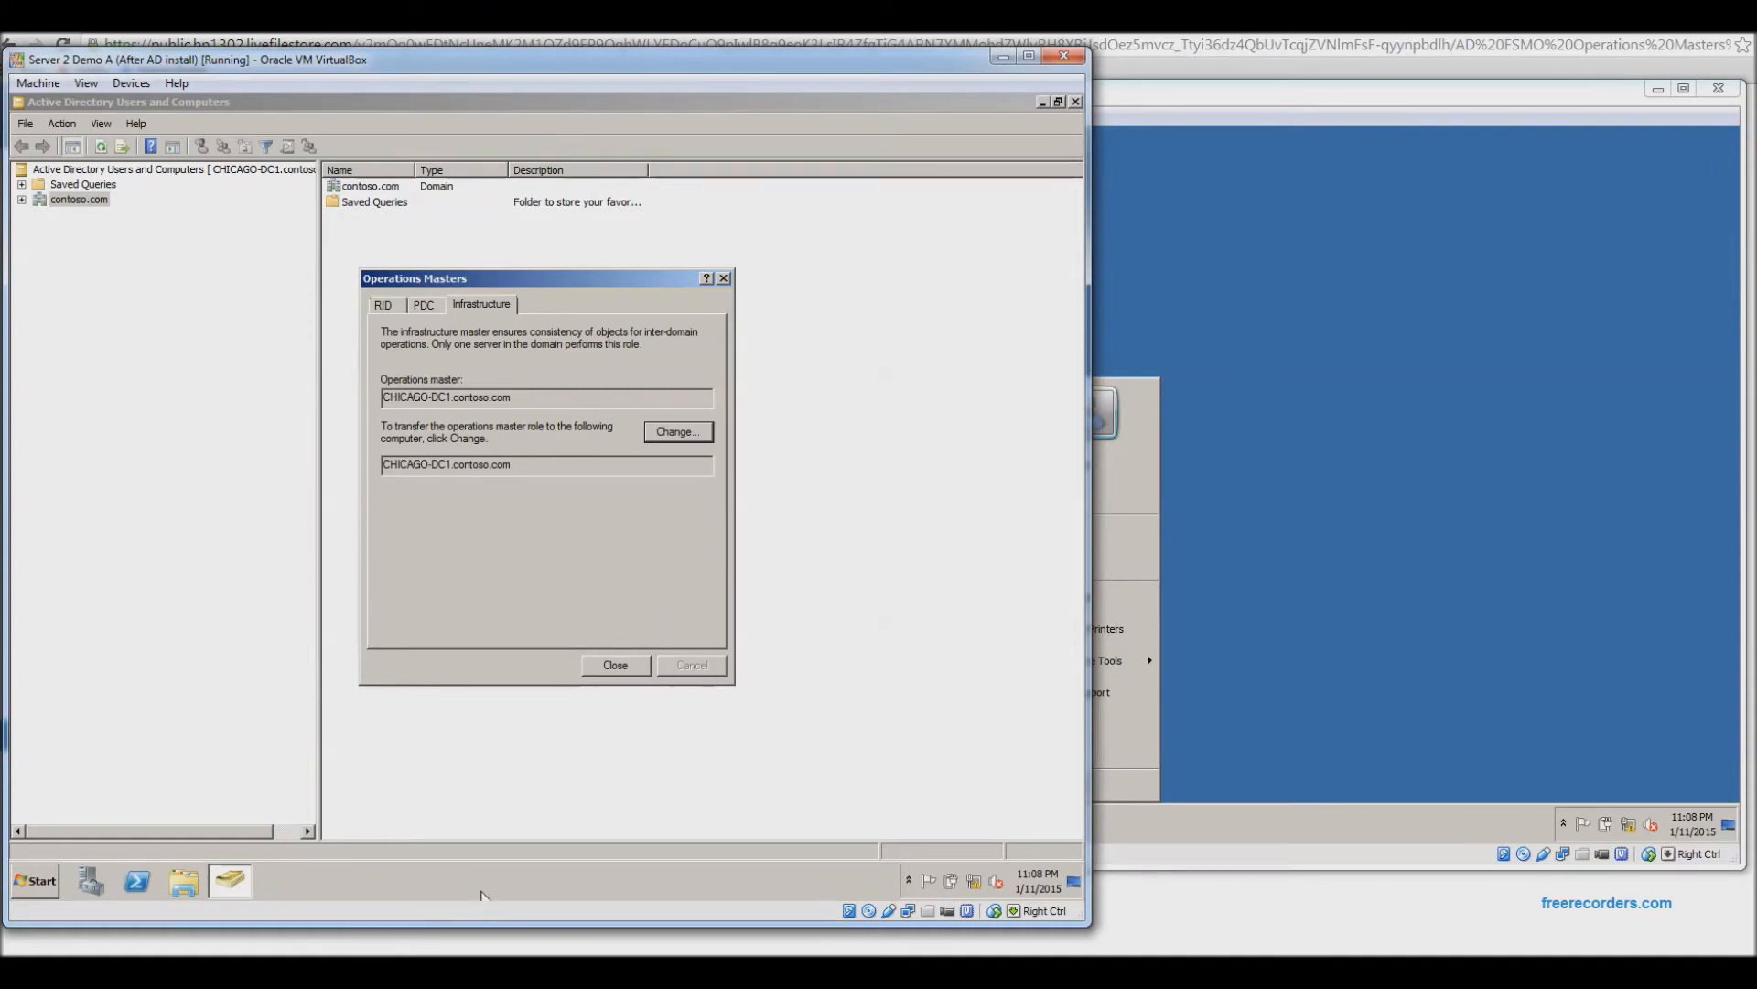
Glance at the Operations Master Roles slide, then return to the VM and close Operations Masters.
left_click(300, 968)
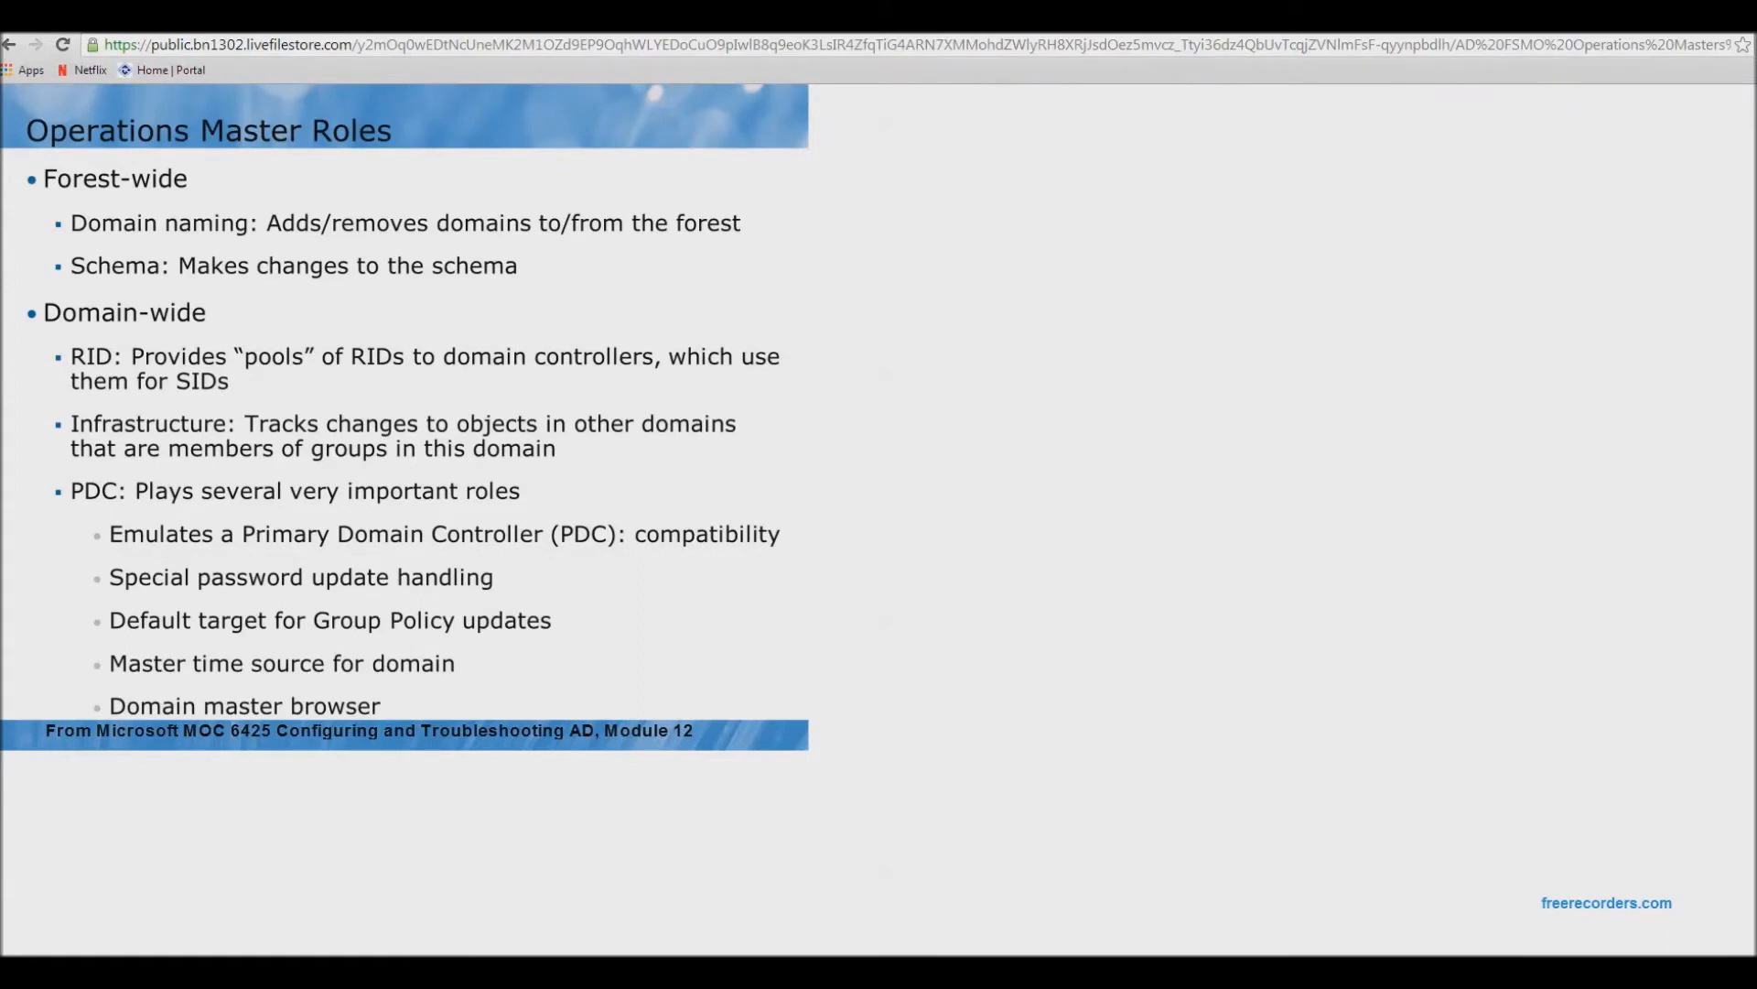
left_click(457, 972)
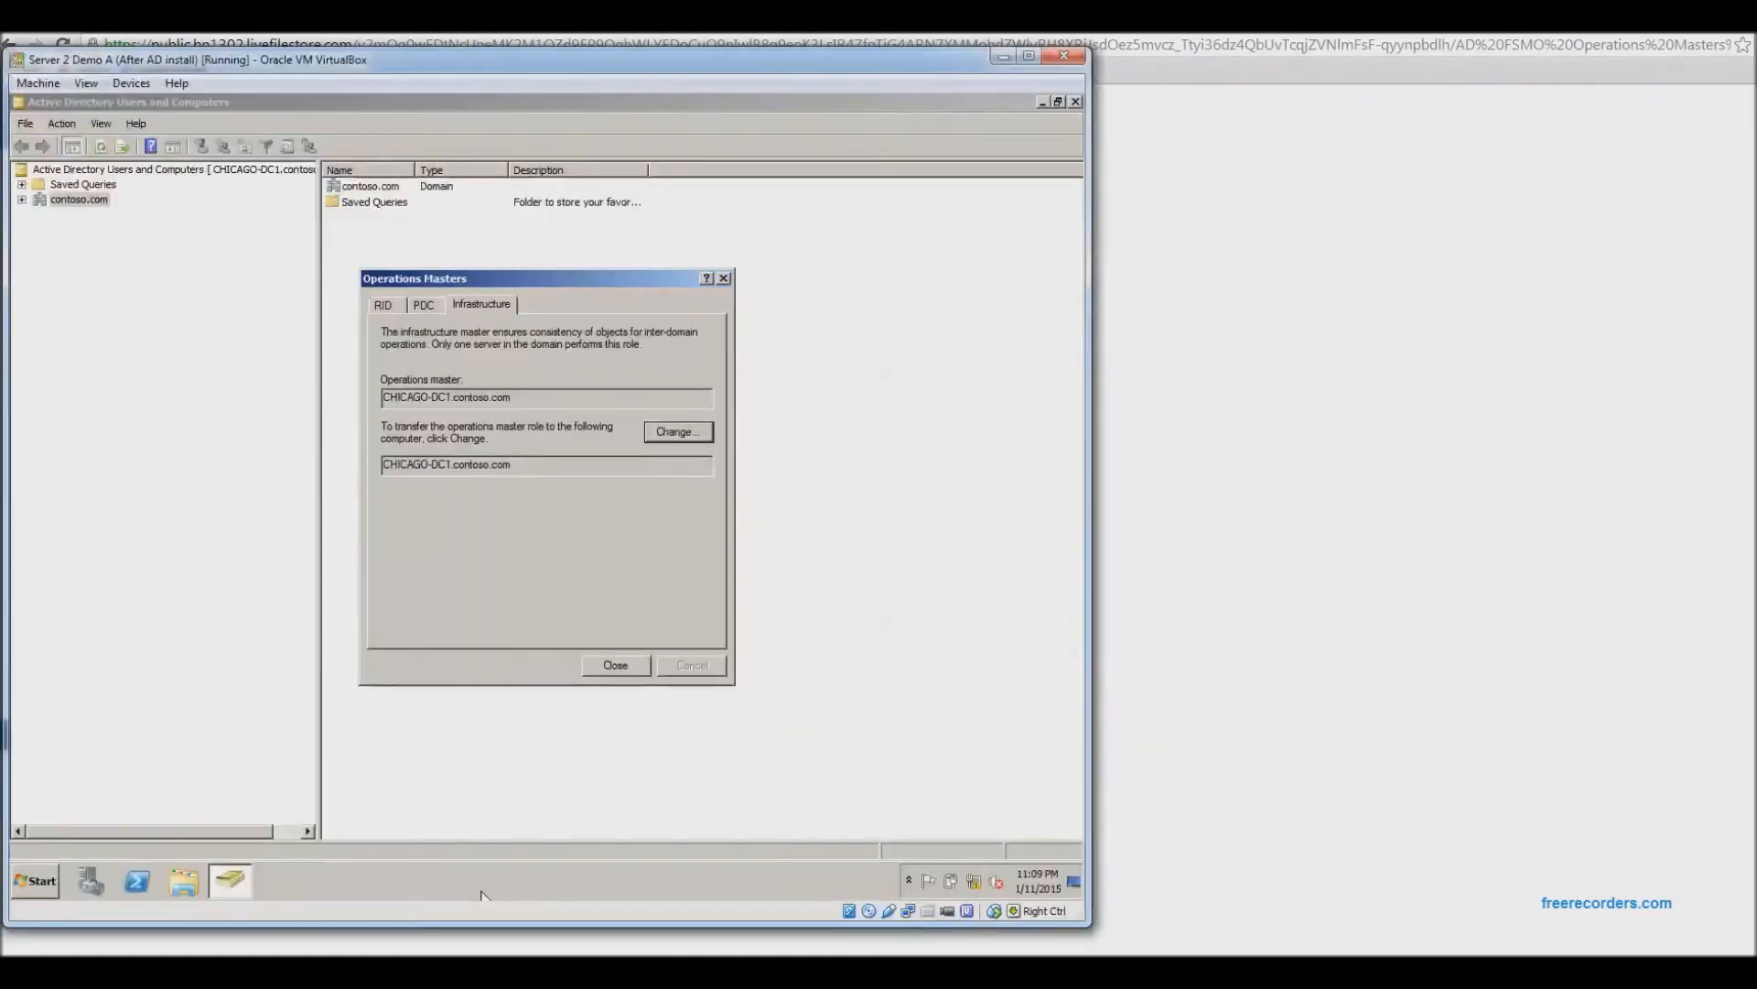
mouse_move(549, 972)
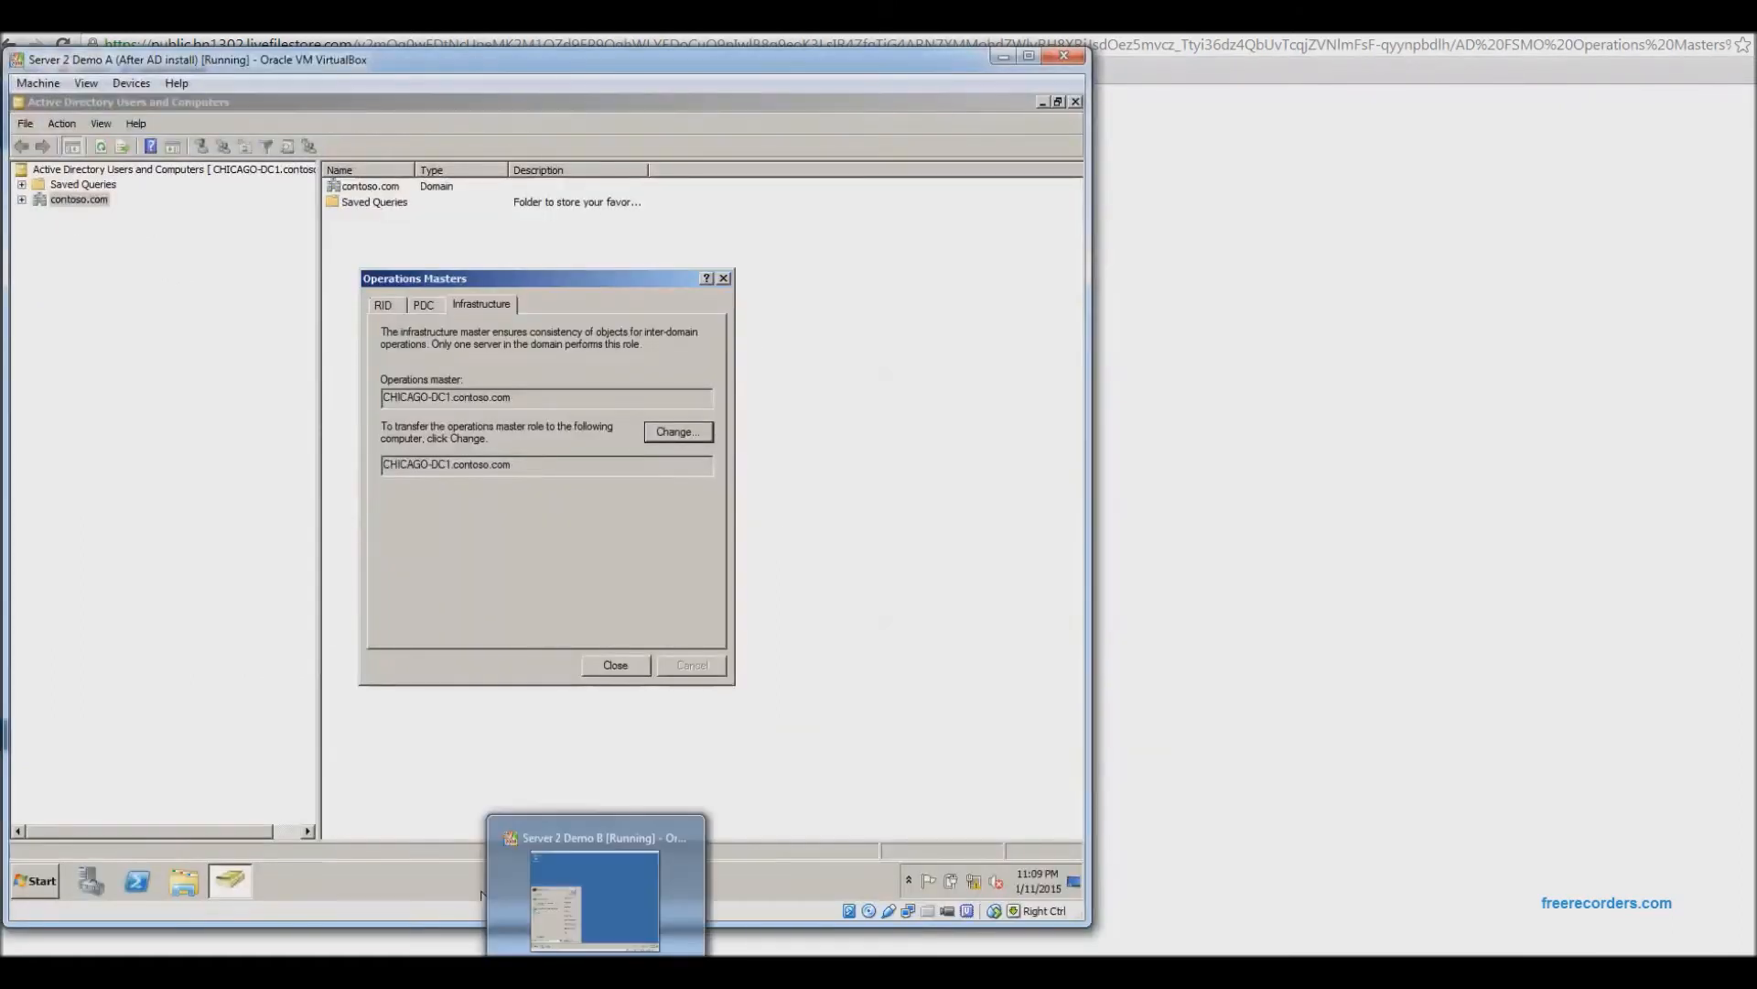
left_click(616, 666)
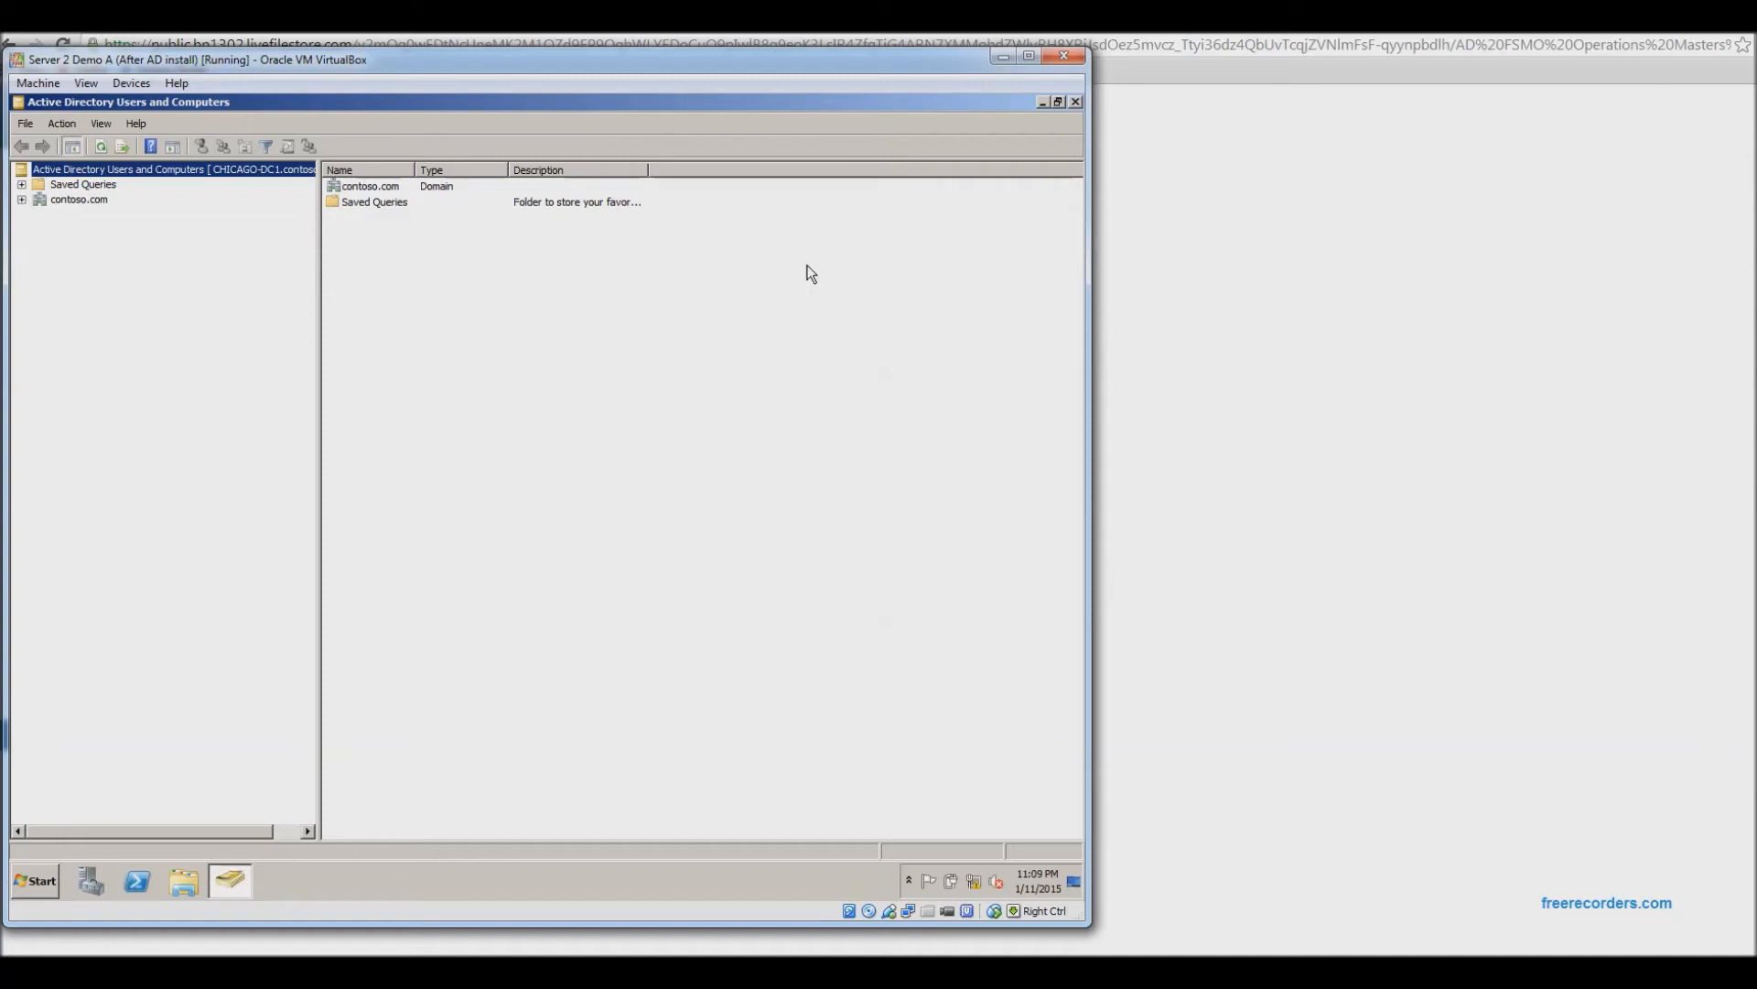
Close Users and Computers and launch Active Directory Domains and Trusts from Administrative Tools.
left_click(1077, 101)
left_click(20, 889)
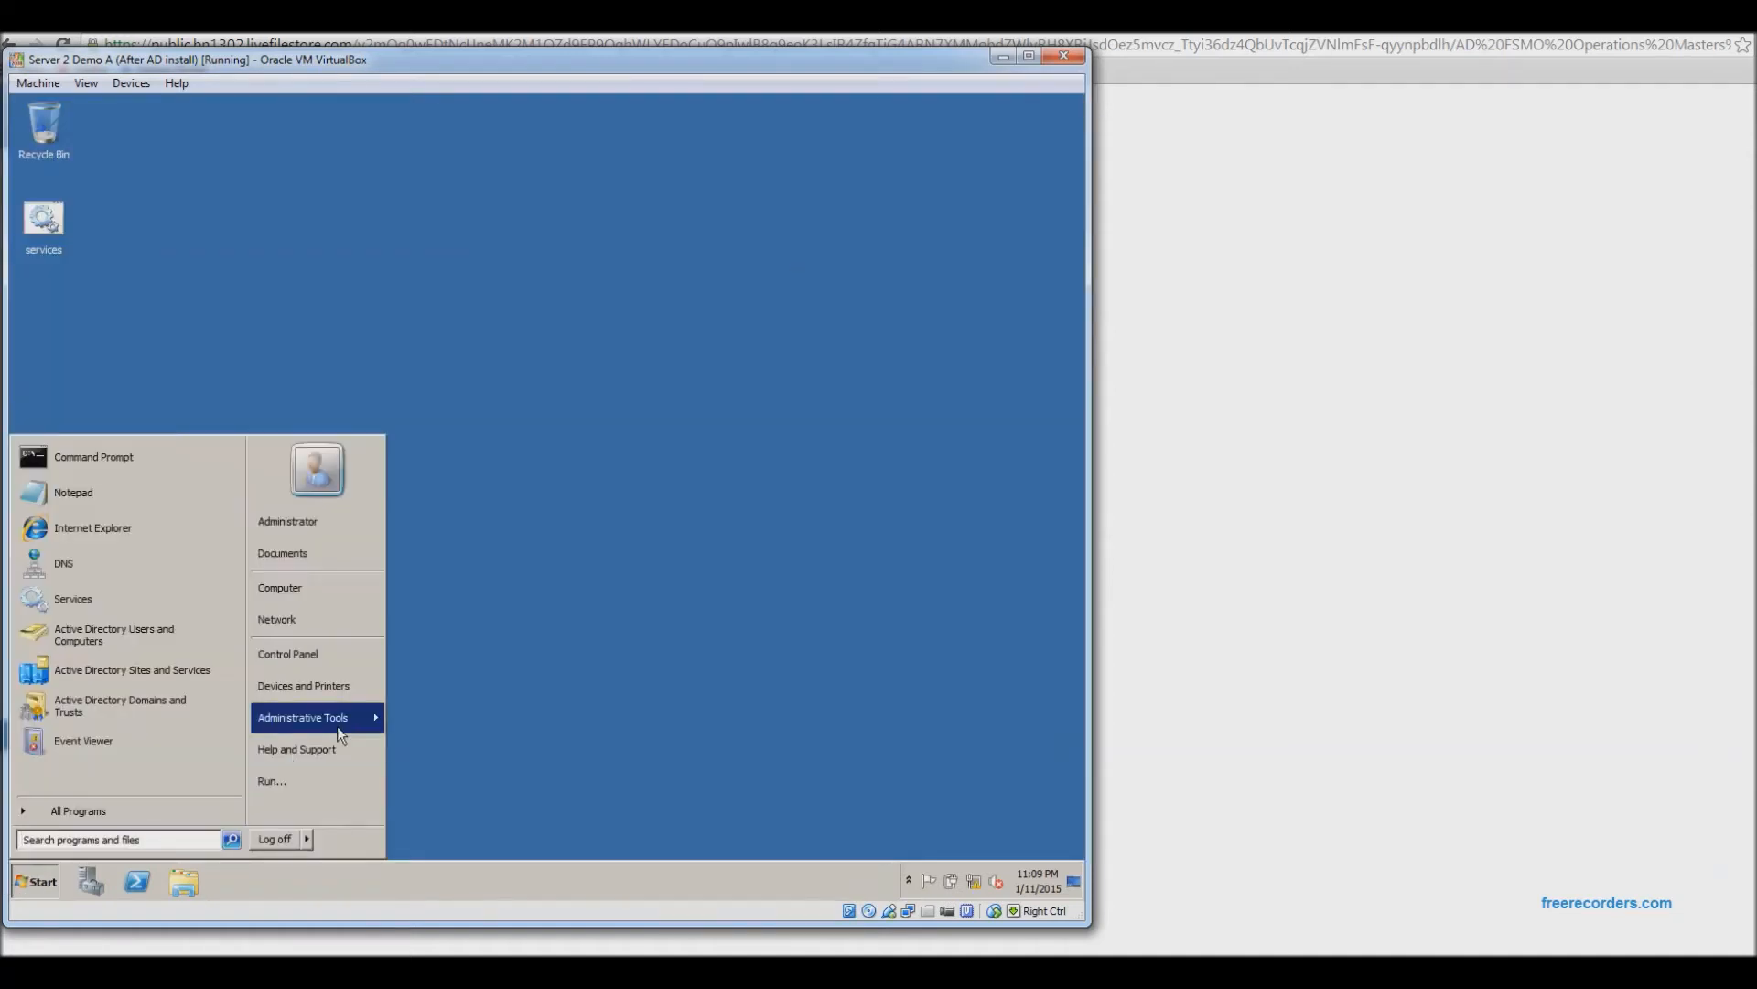
mouse_move(354, 722)
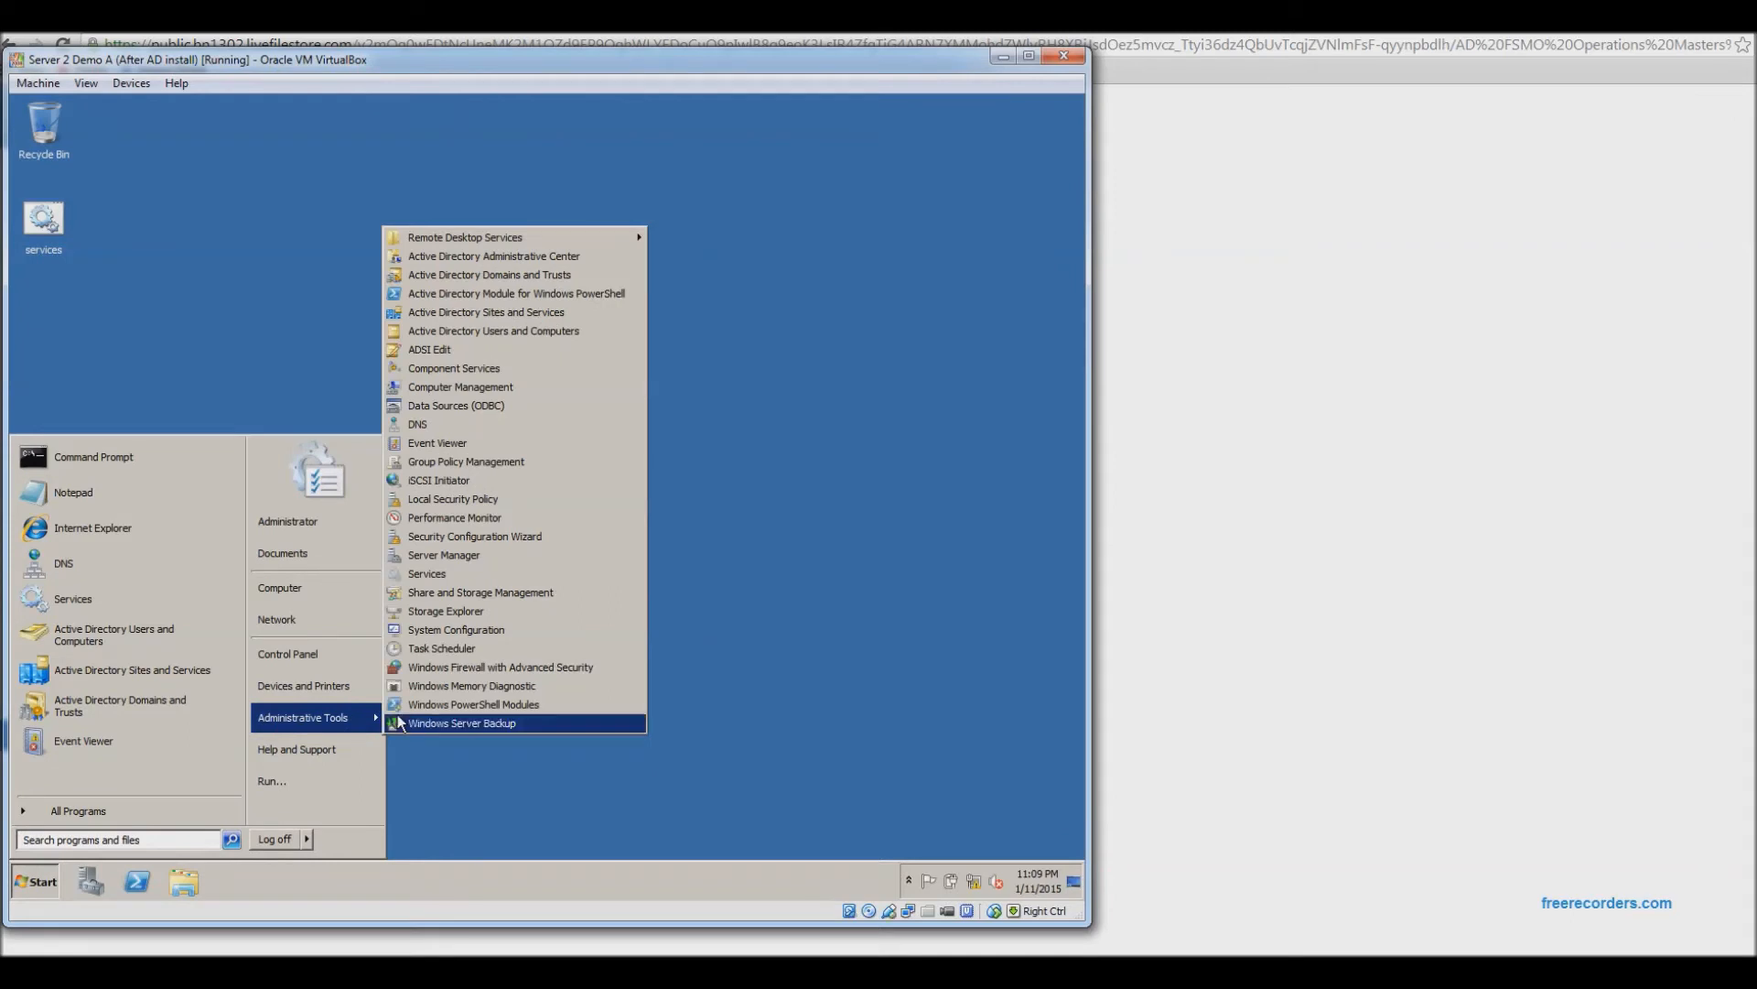
left_click(526, 276)
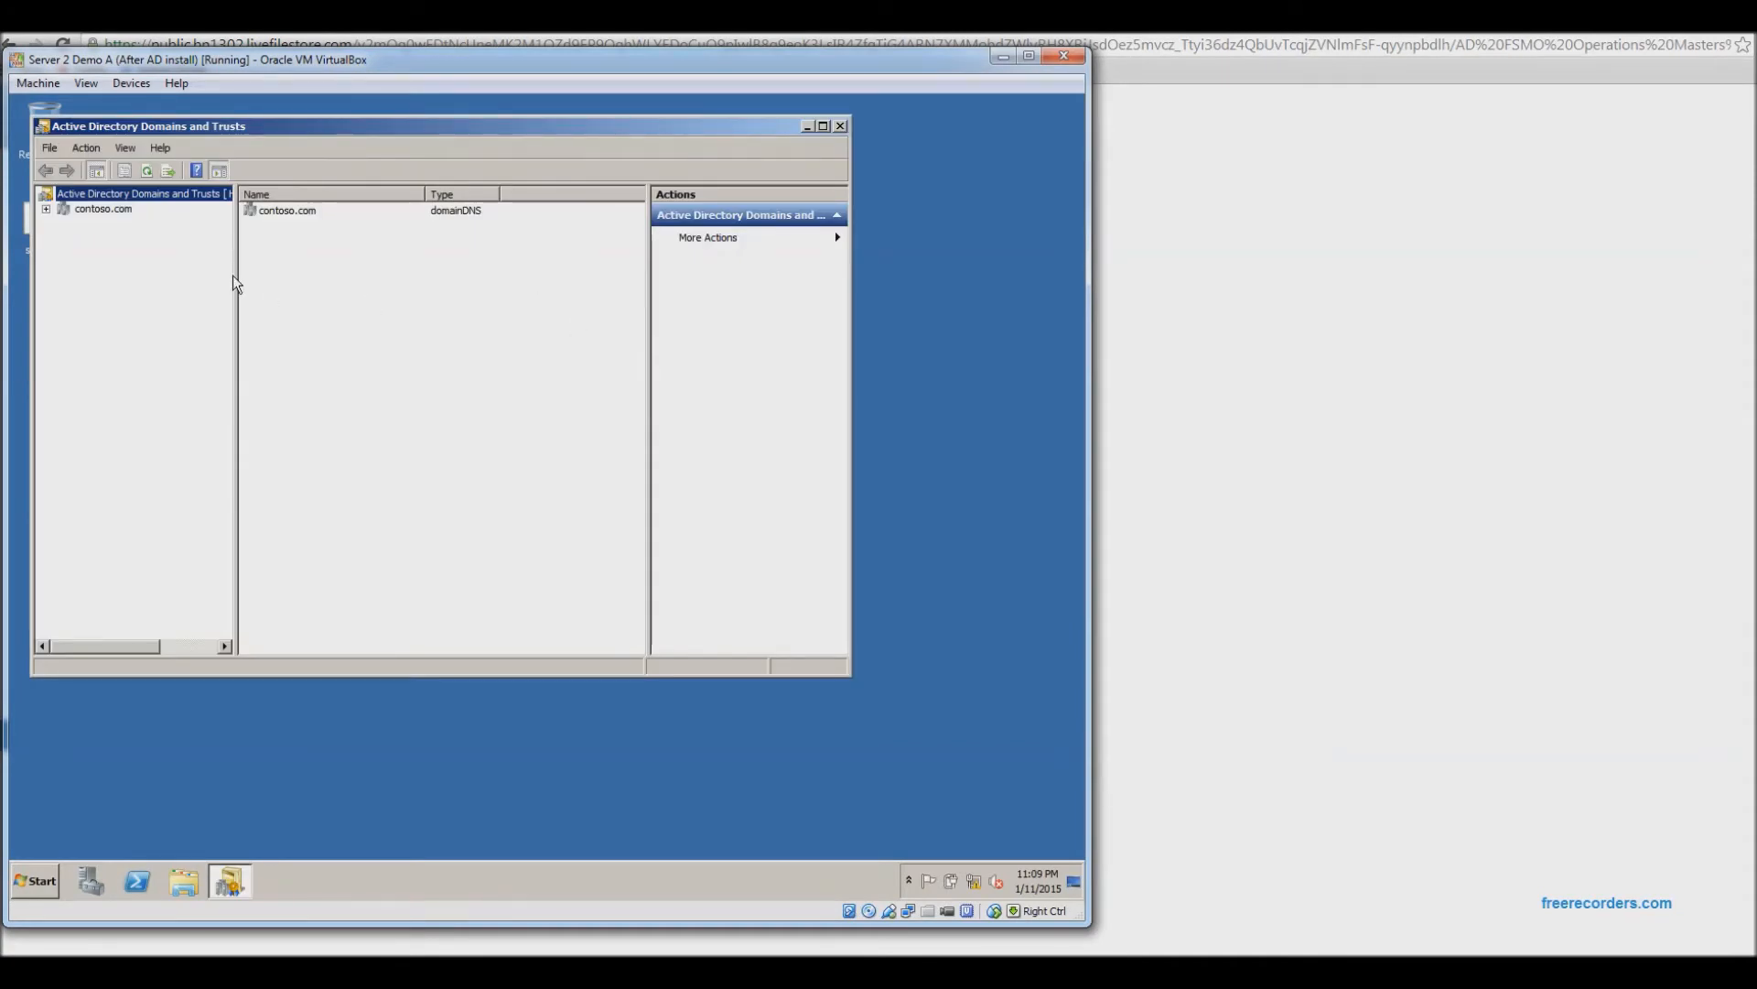
Maximize the Domains and Trusts console, widen its tree pane, and bring up the root's actions.
double_click(311, 127)
left_click_drag(210, 346, 311, 348)
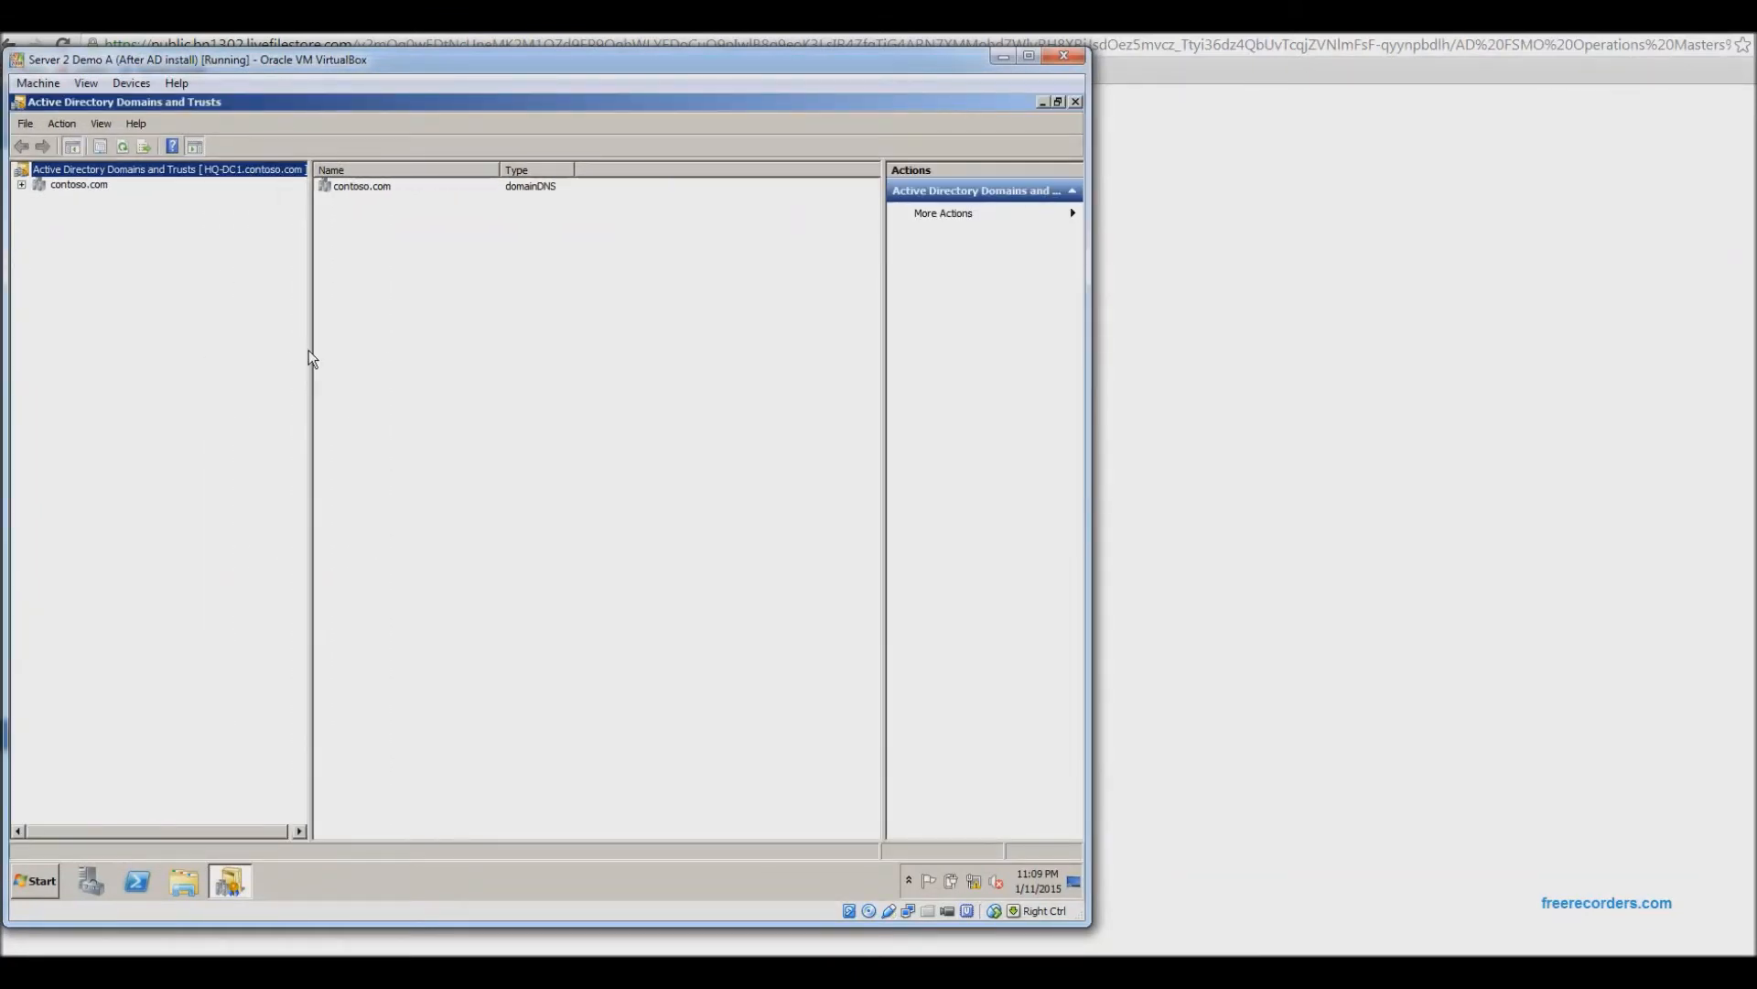
left_click_drag(310, 359, 357, 361)
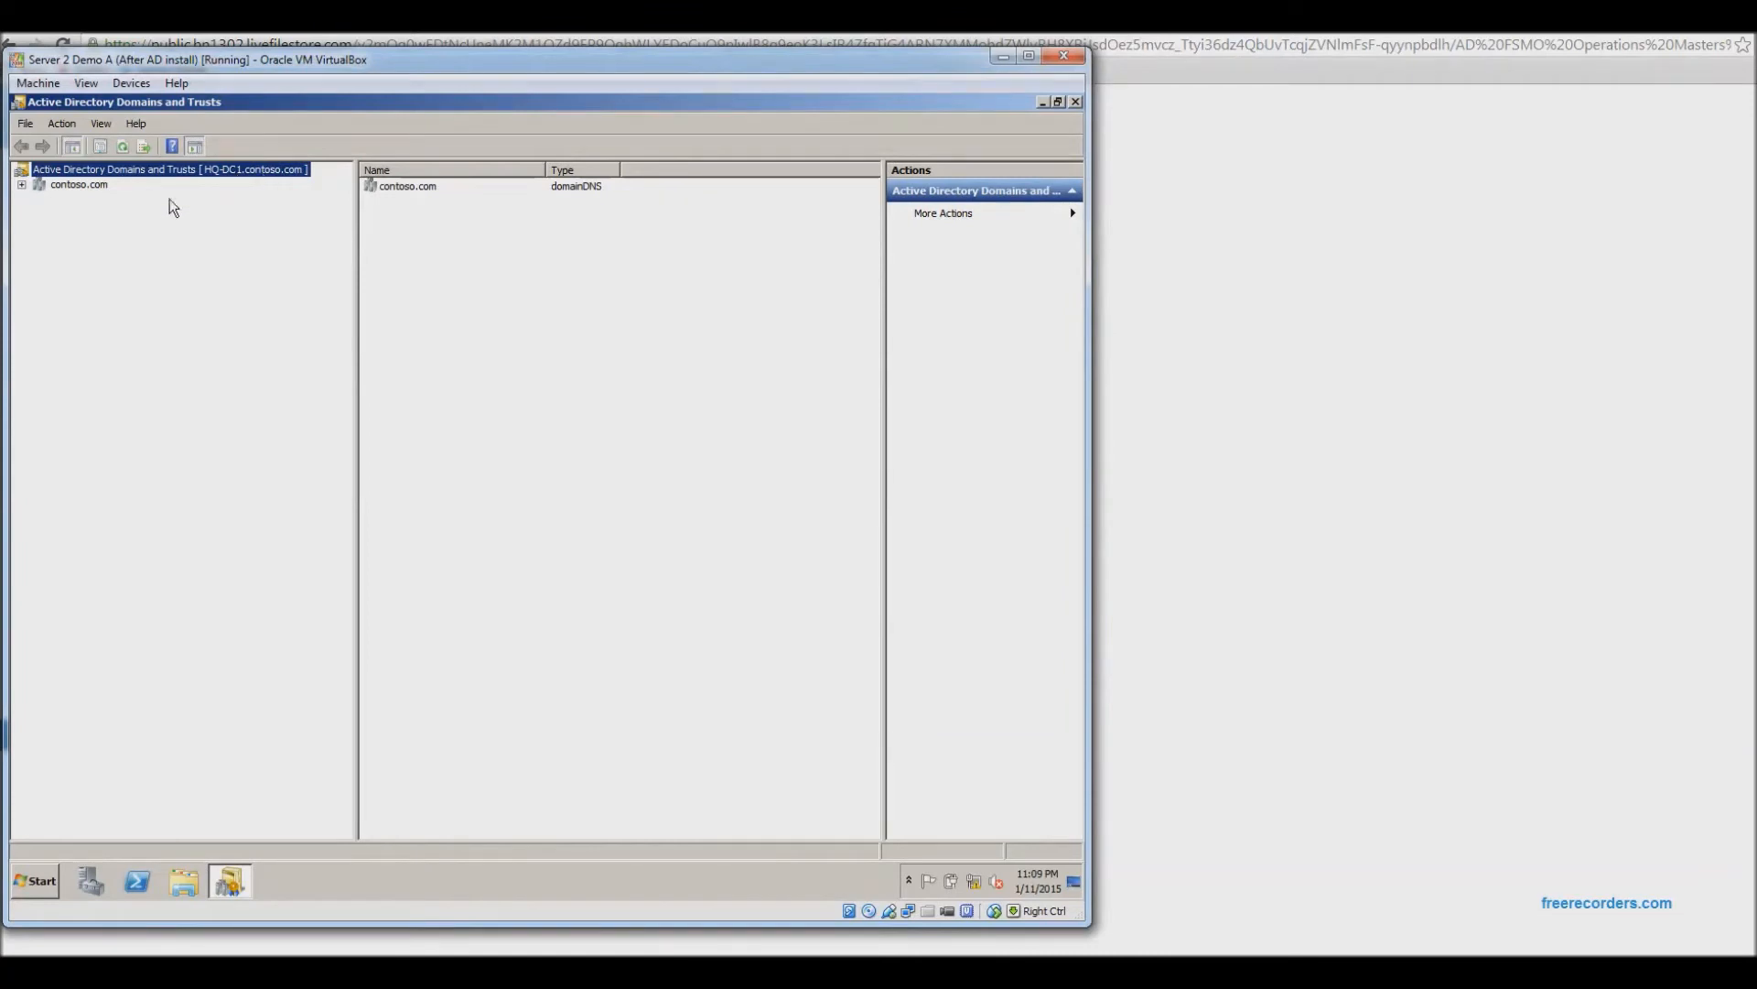
right_click(137, 175)
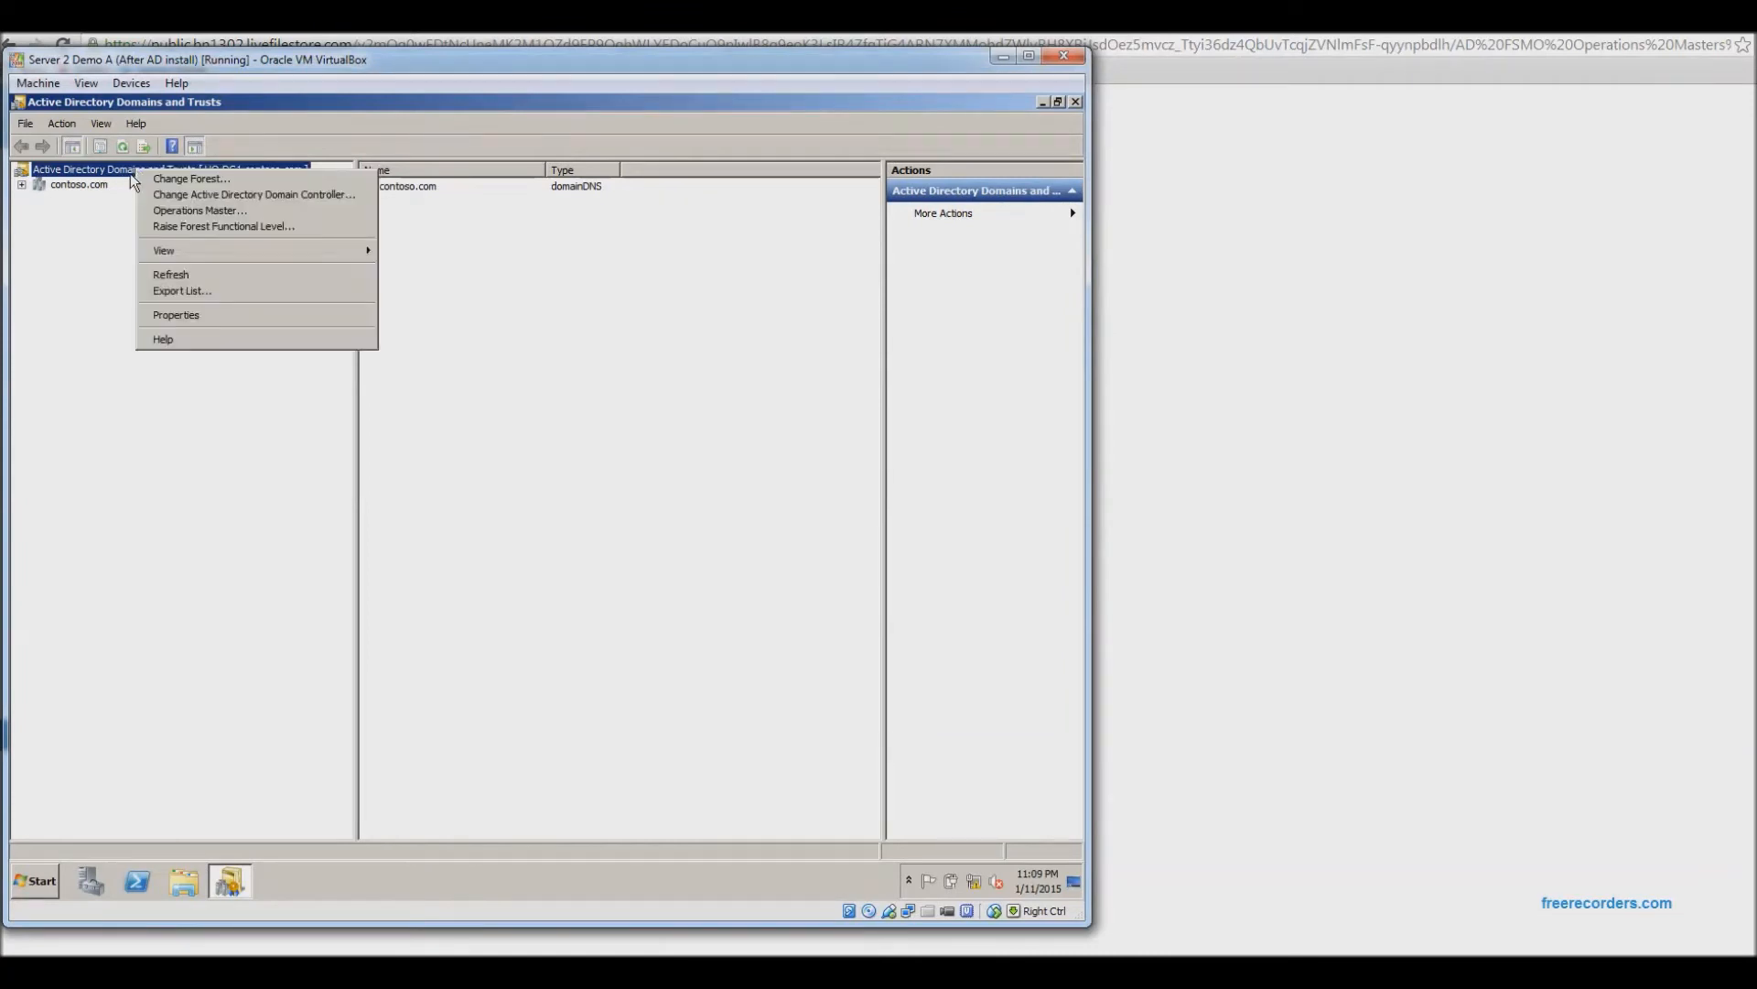
left_click(222, 217)
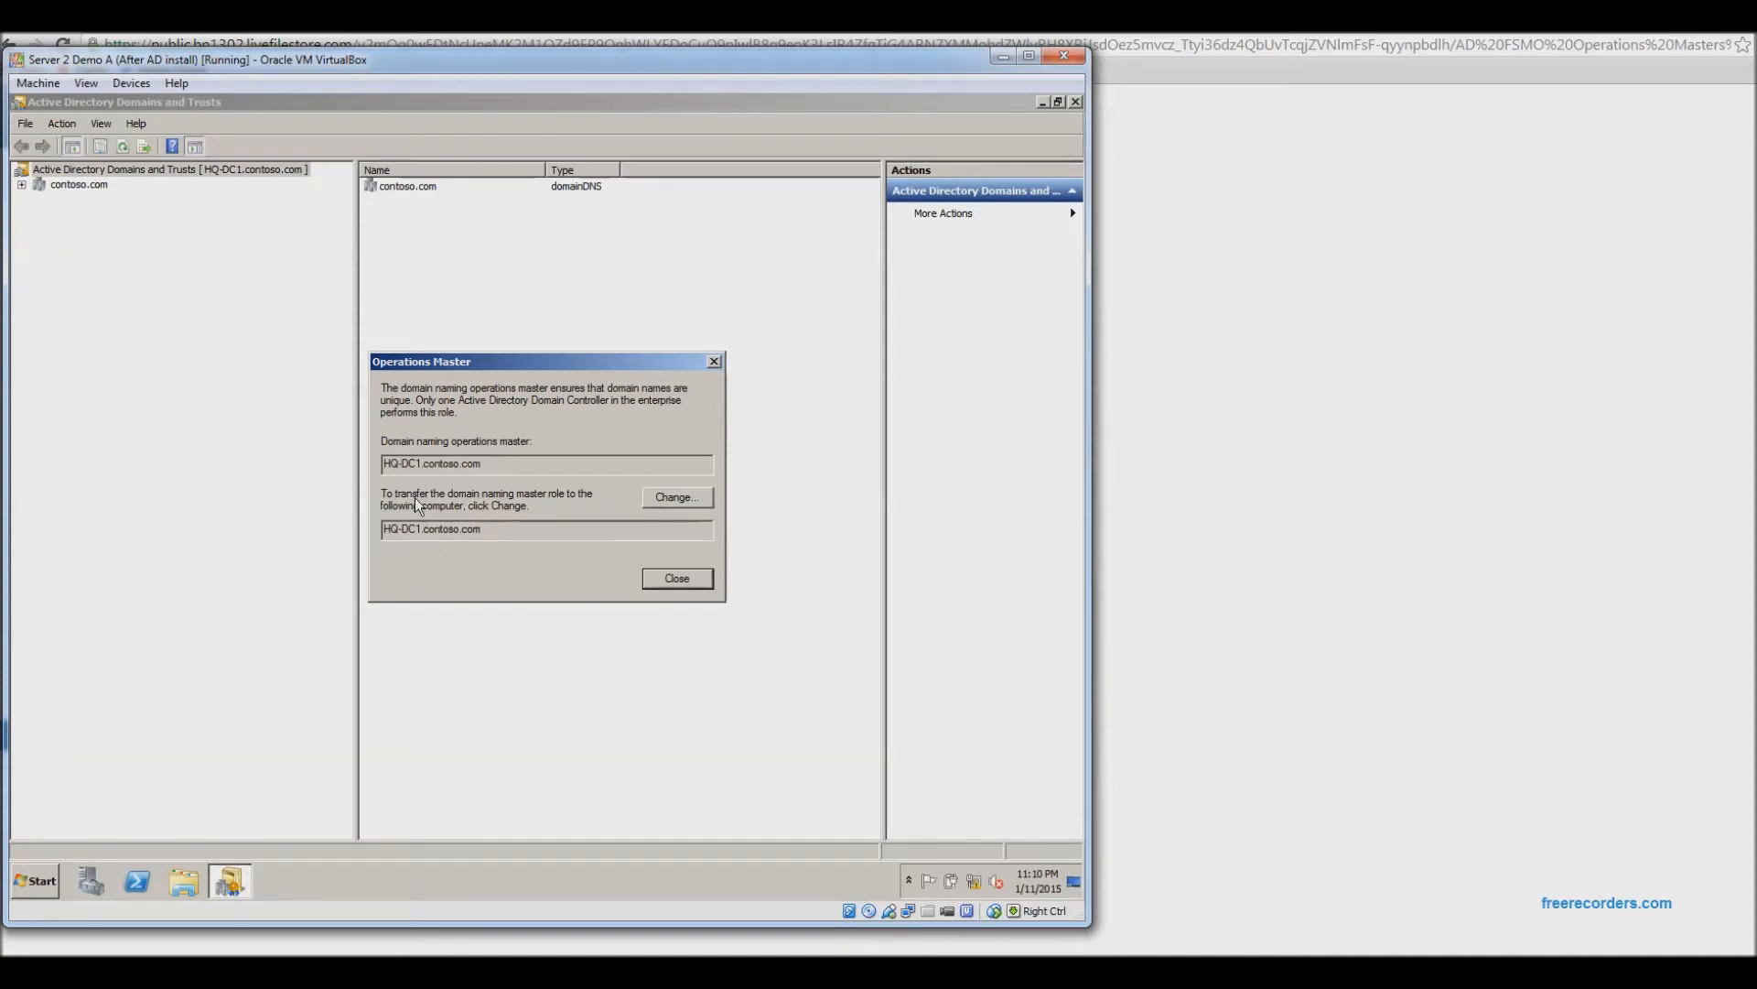
left_click_drag(401, 463, 455, 464)
left_click_drag(442, 529, 364, 532)
left_click(688, 580)
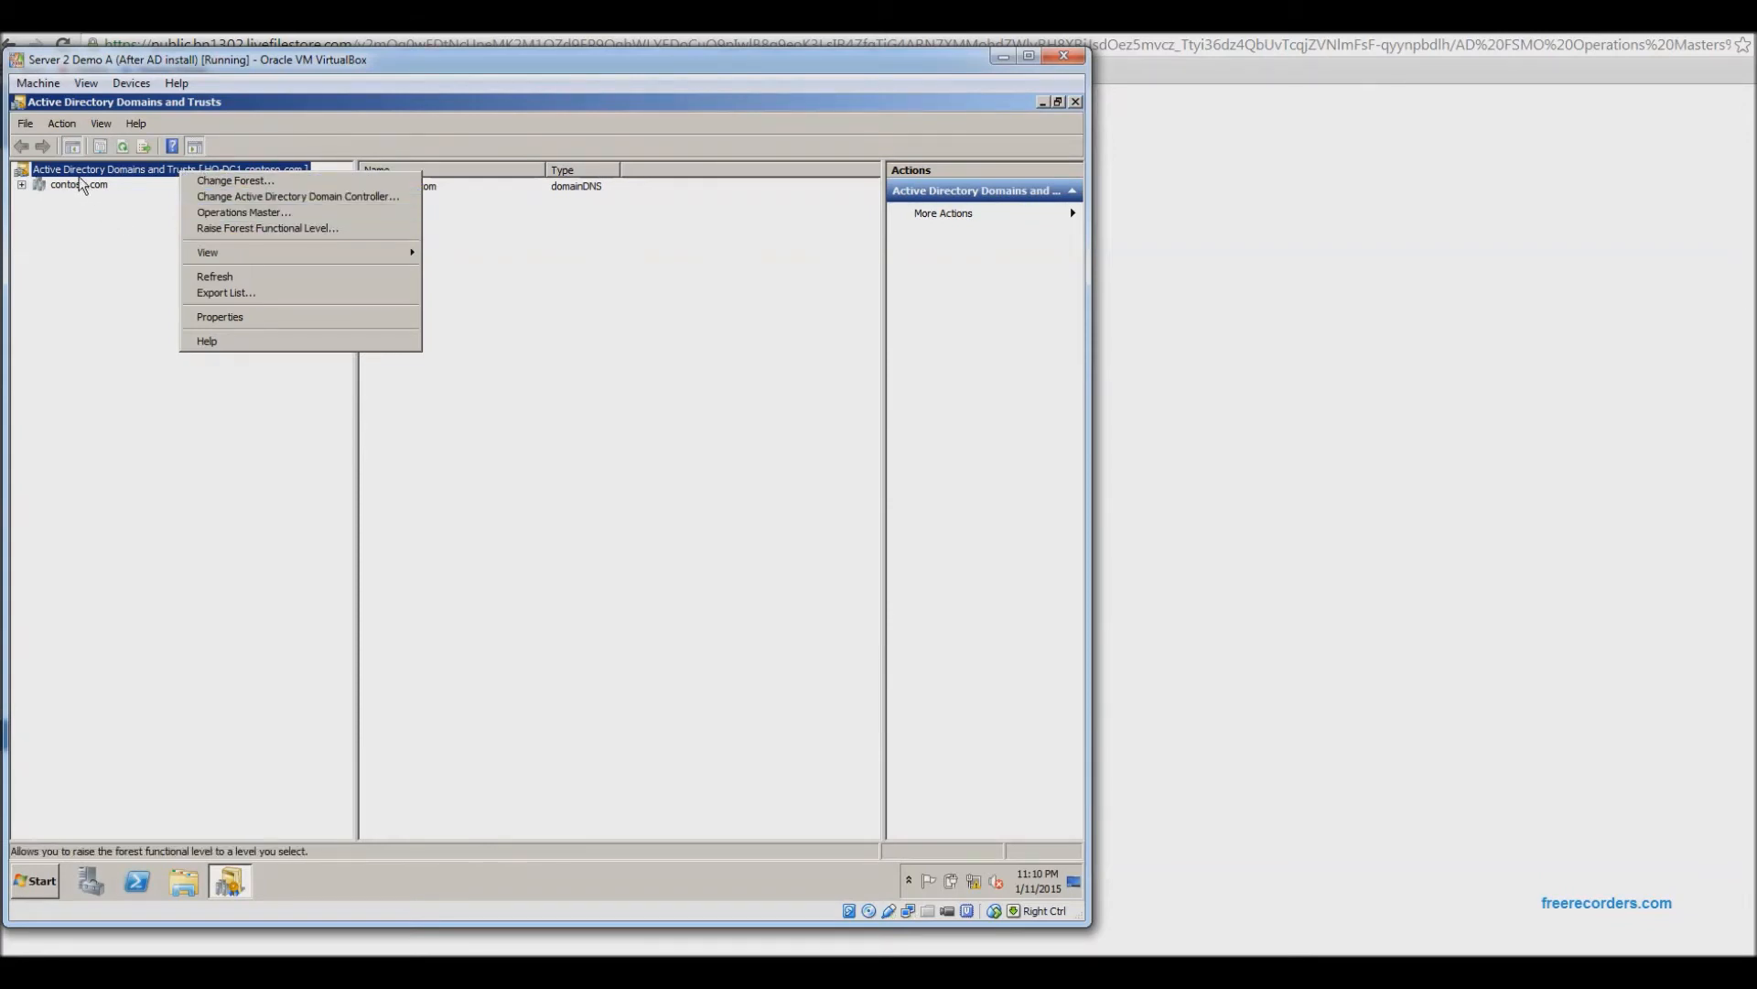
Connect Active Directory Domains and Trusts to CHICAGO-DC1.contoso.com.
left_click(271, 198)
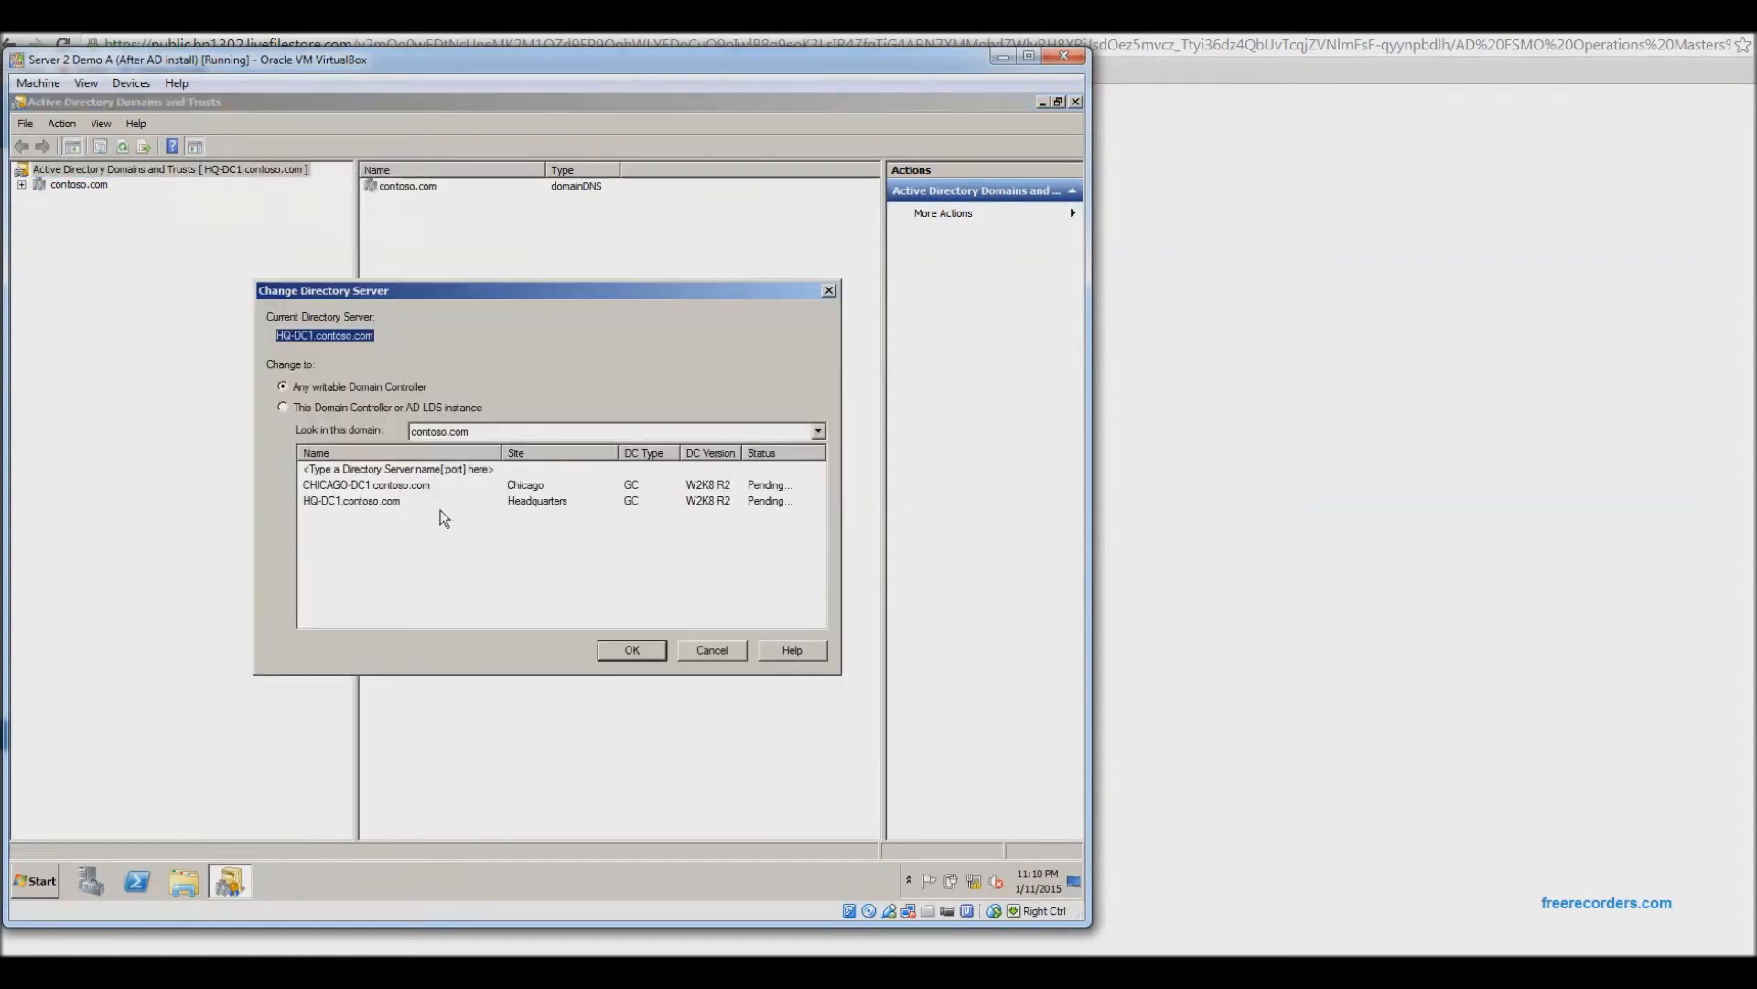
left_click(367, 486)
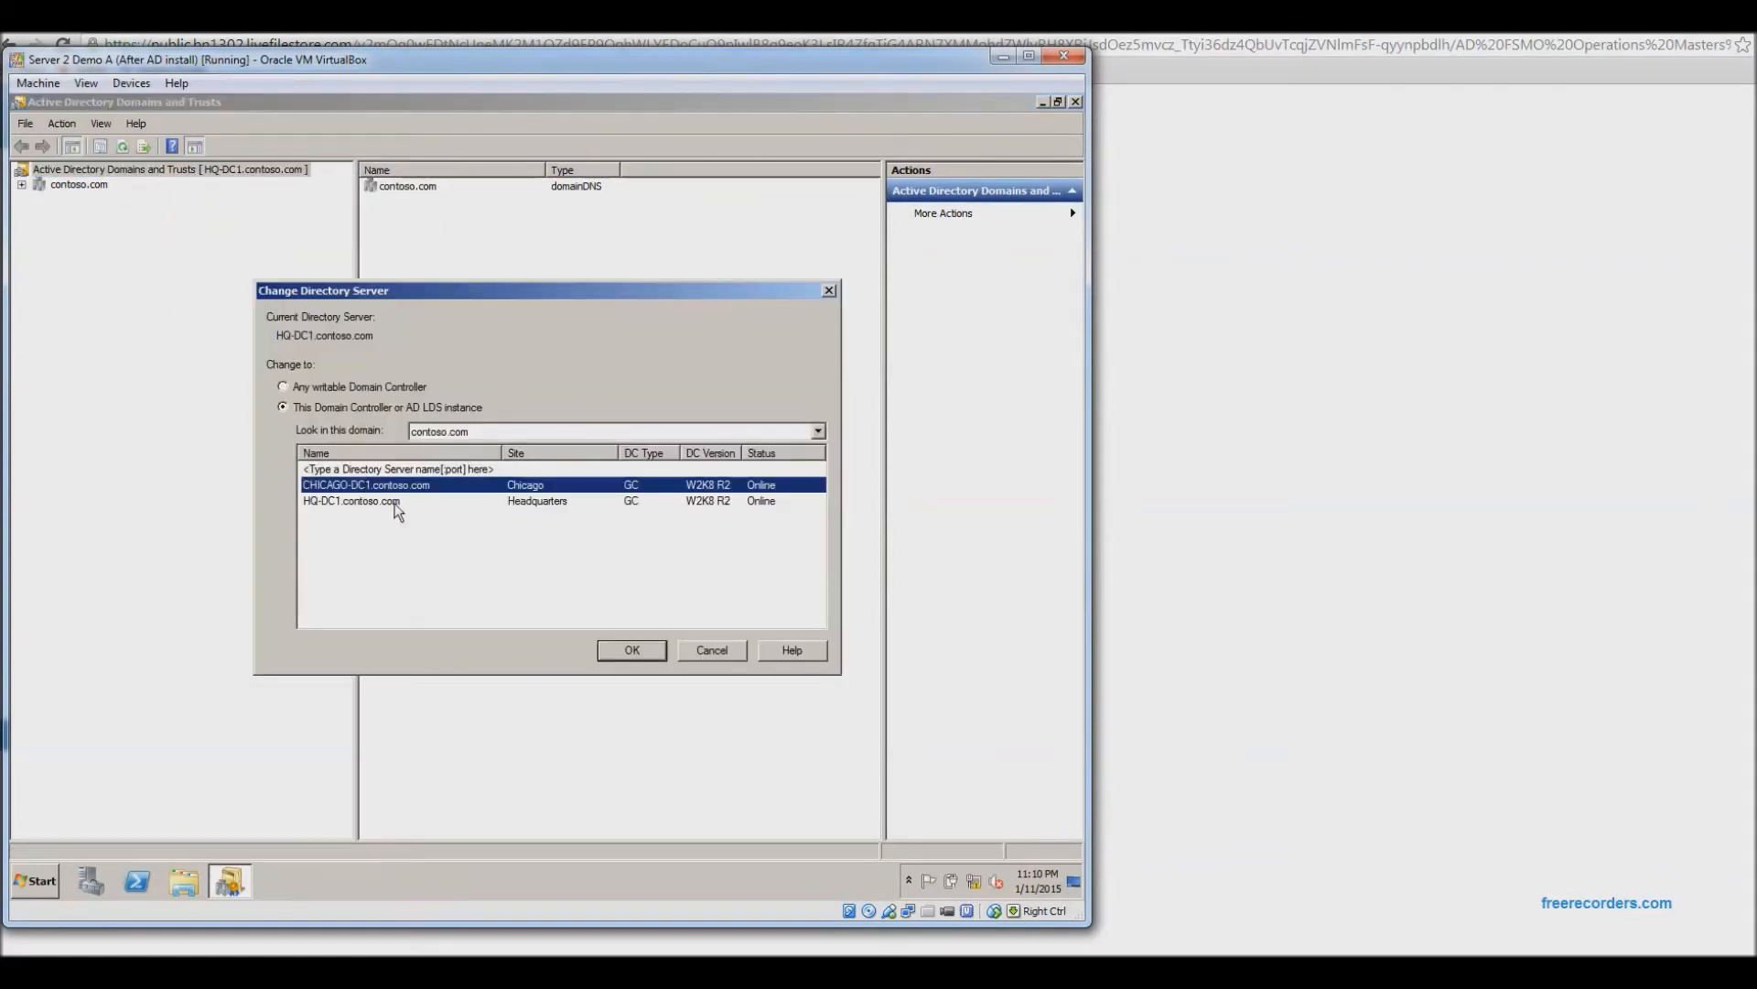
left_click(630, 650)
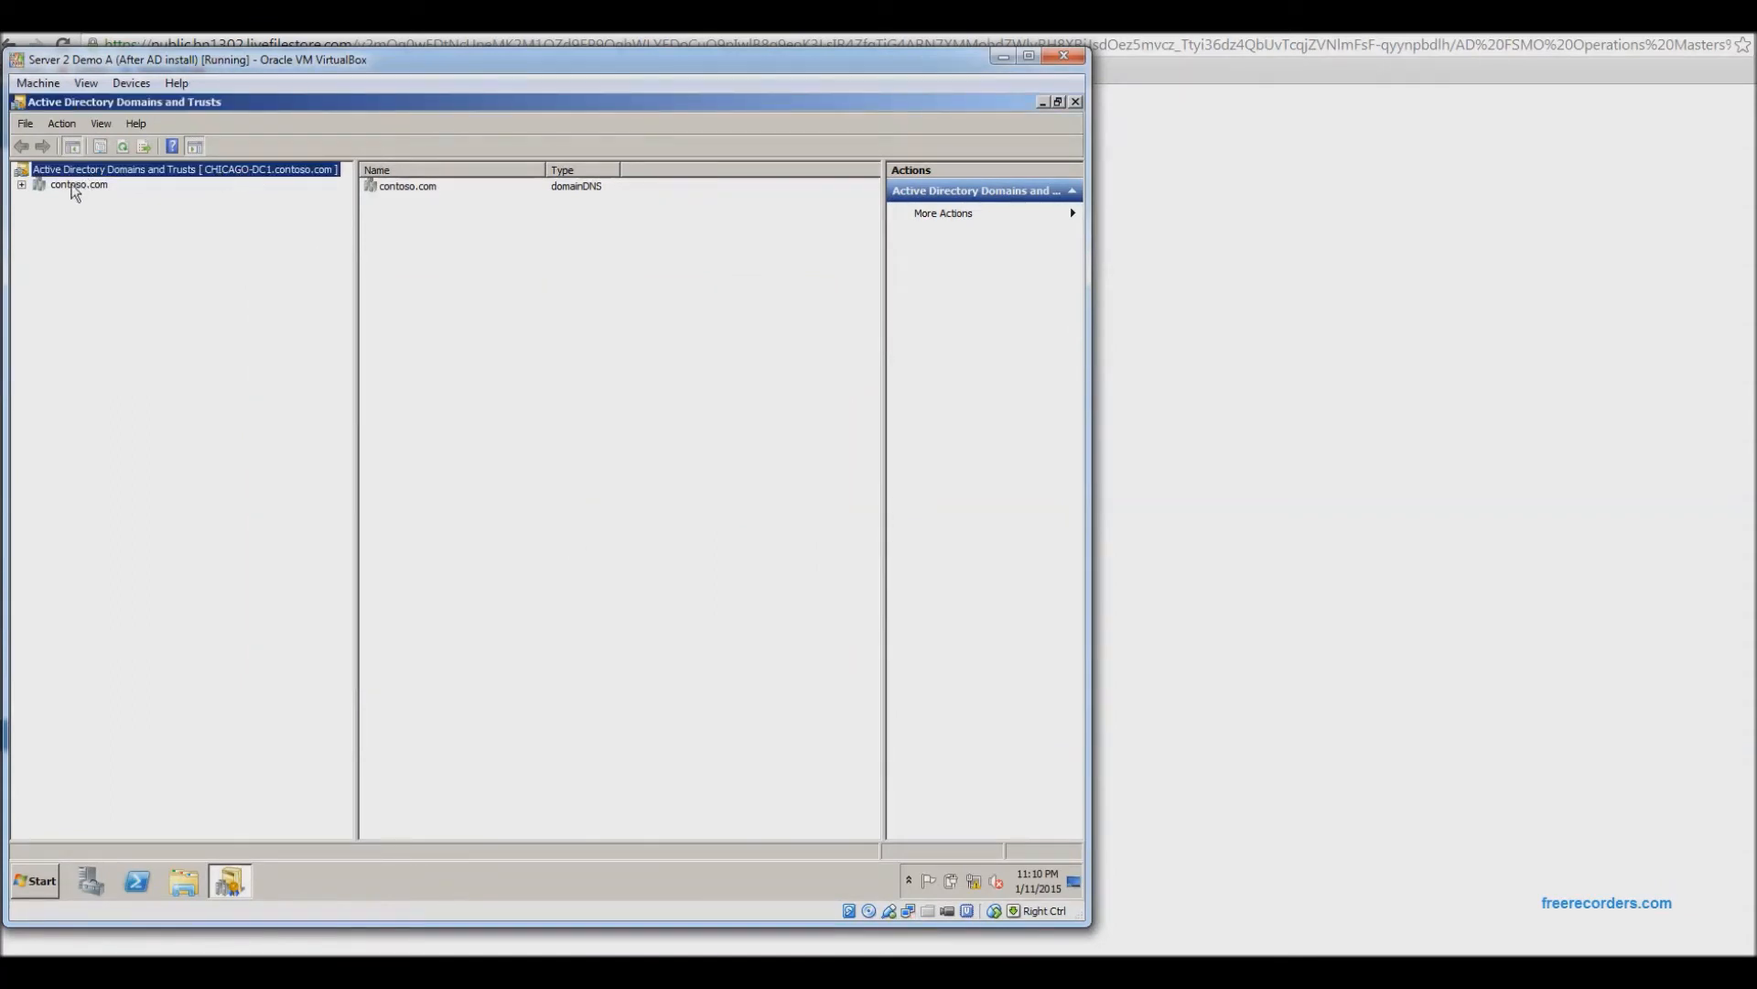
Check the domain naming master from CHICAGO-DC1, then bring the Operations Master Roles slide forward.
right_click(82, 171)
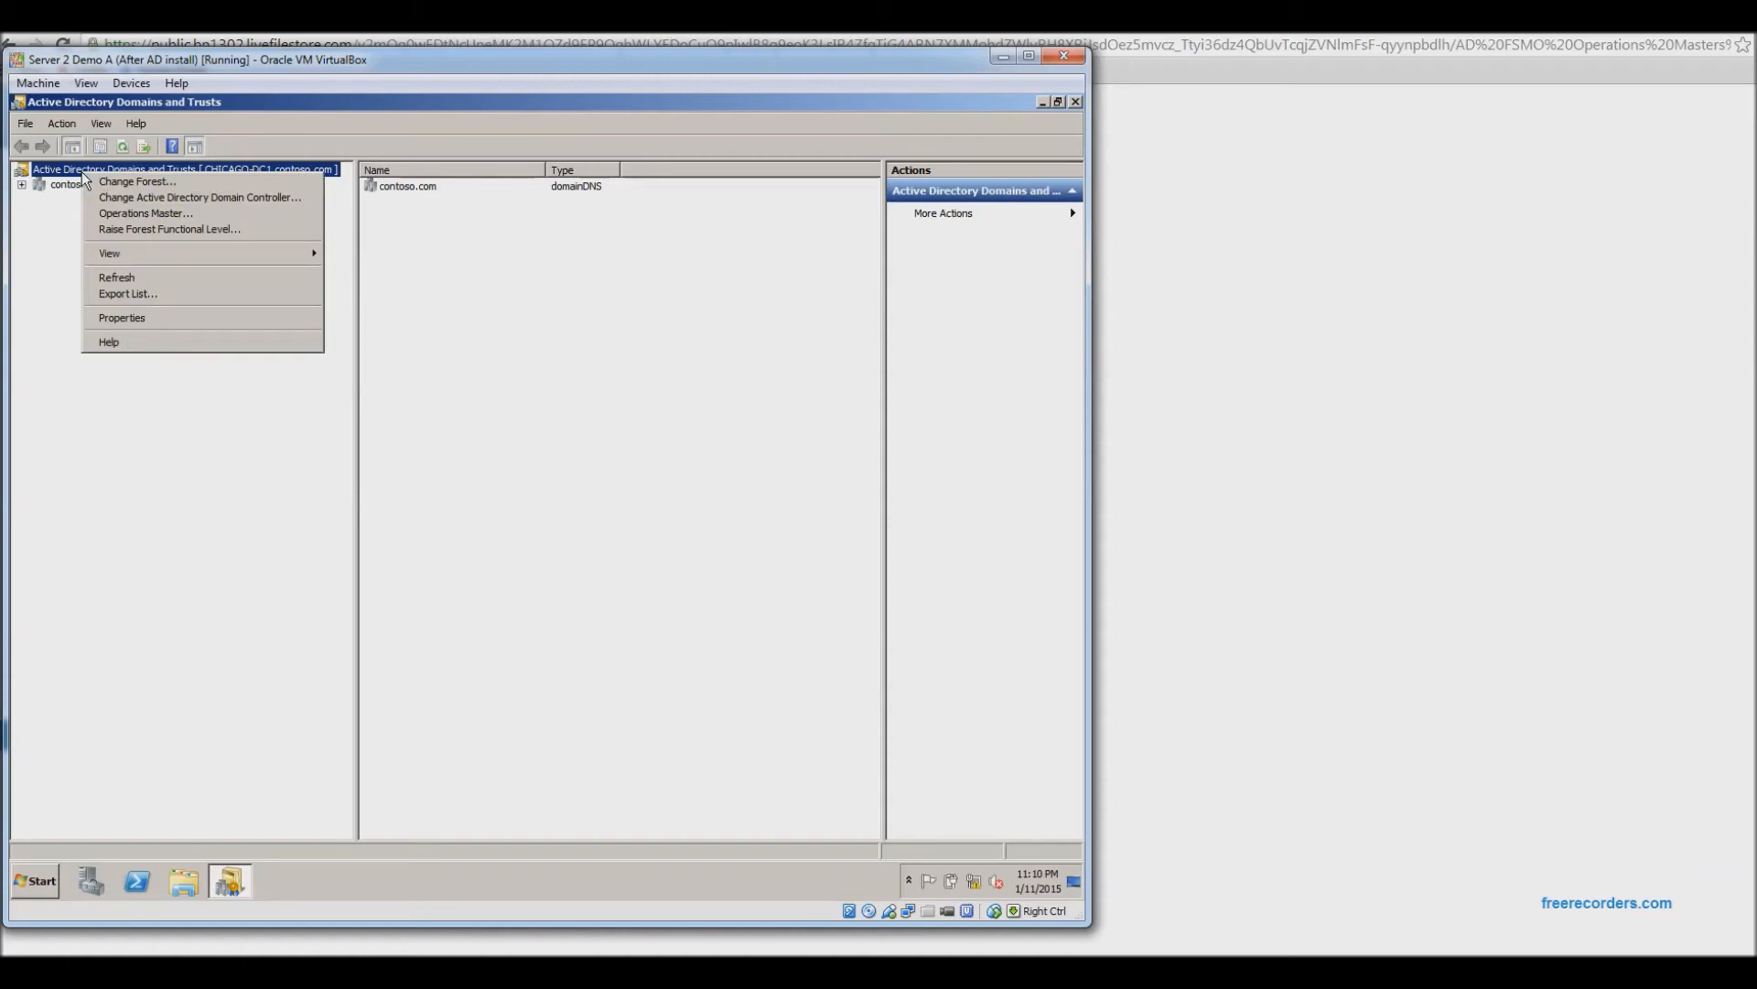
left_click(128, 213)
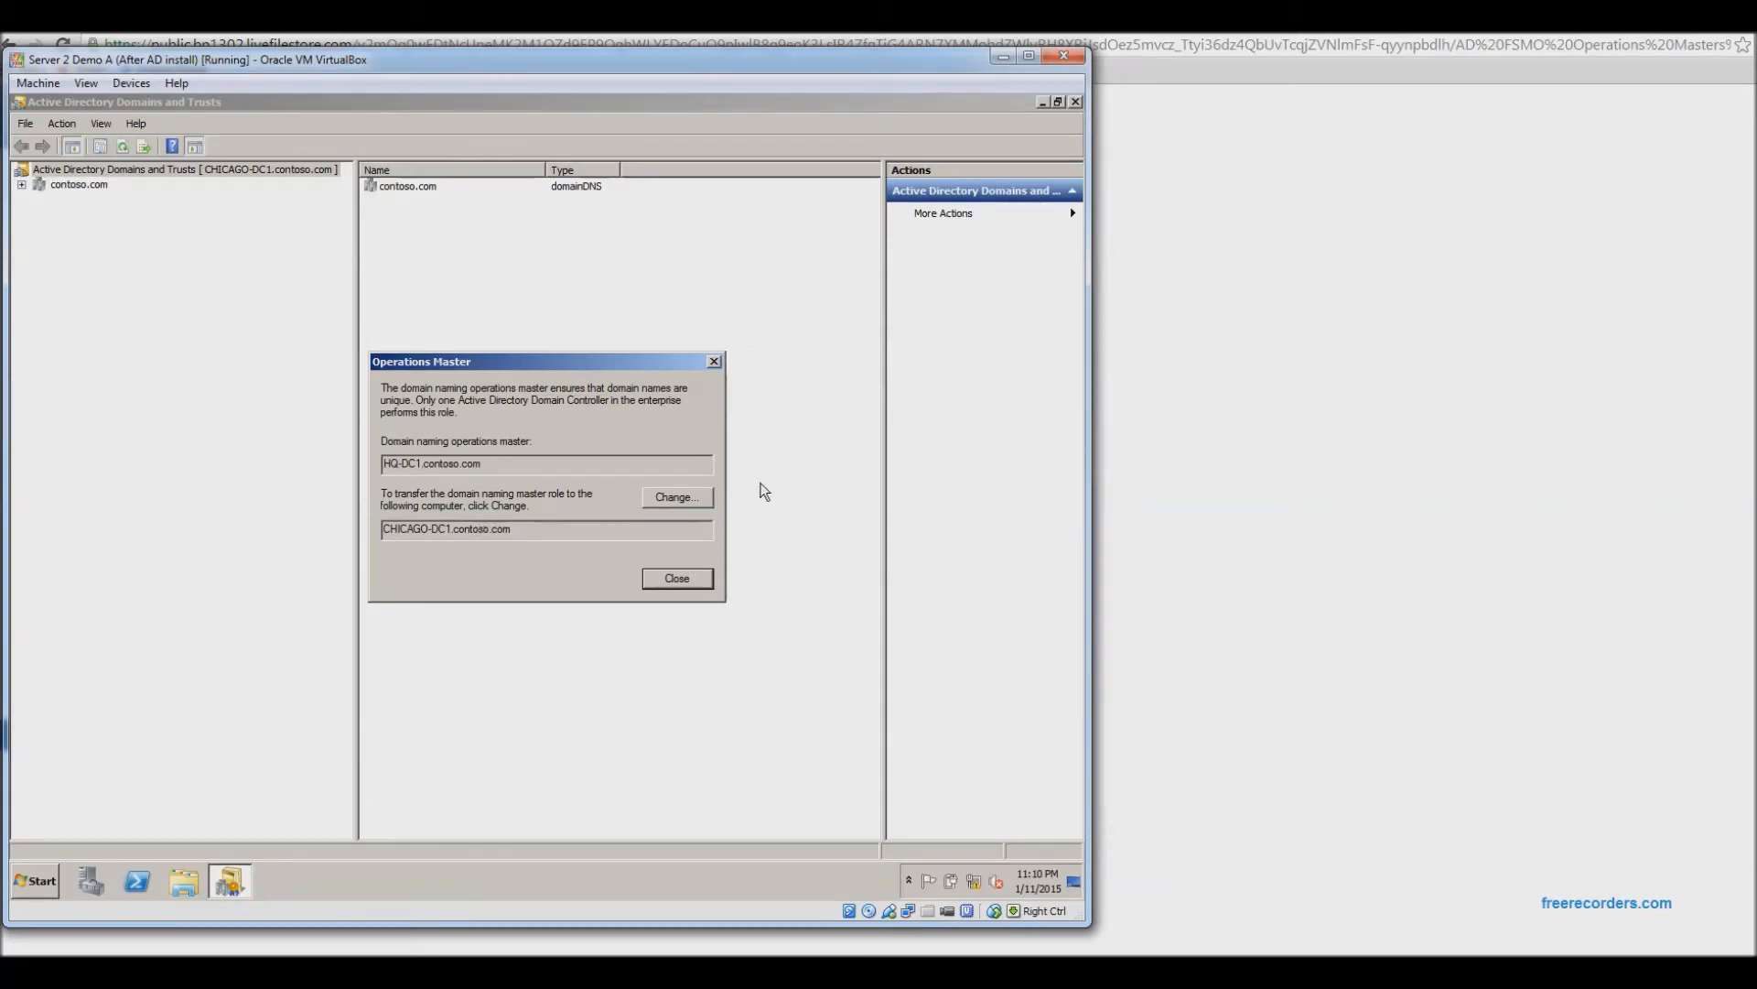
left_click(686, 578)
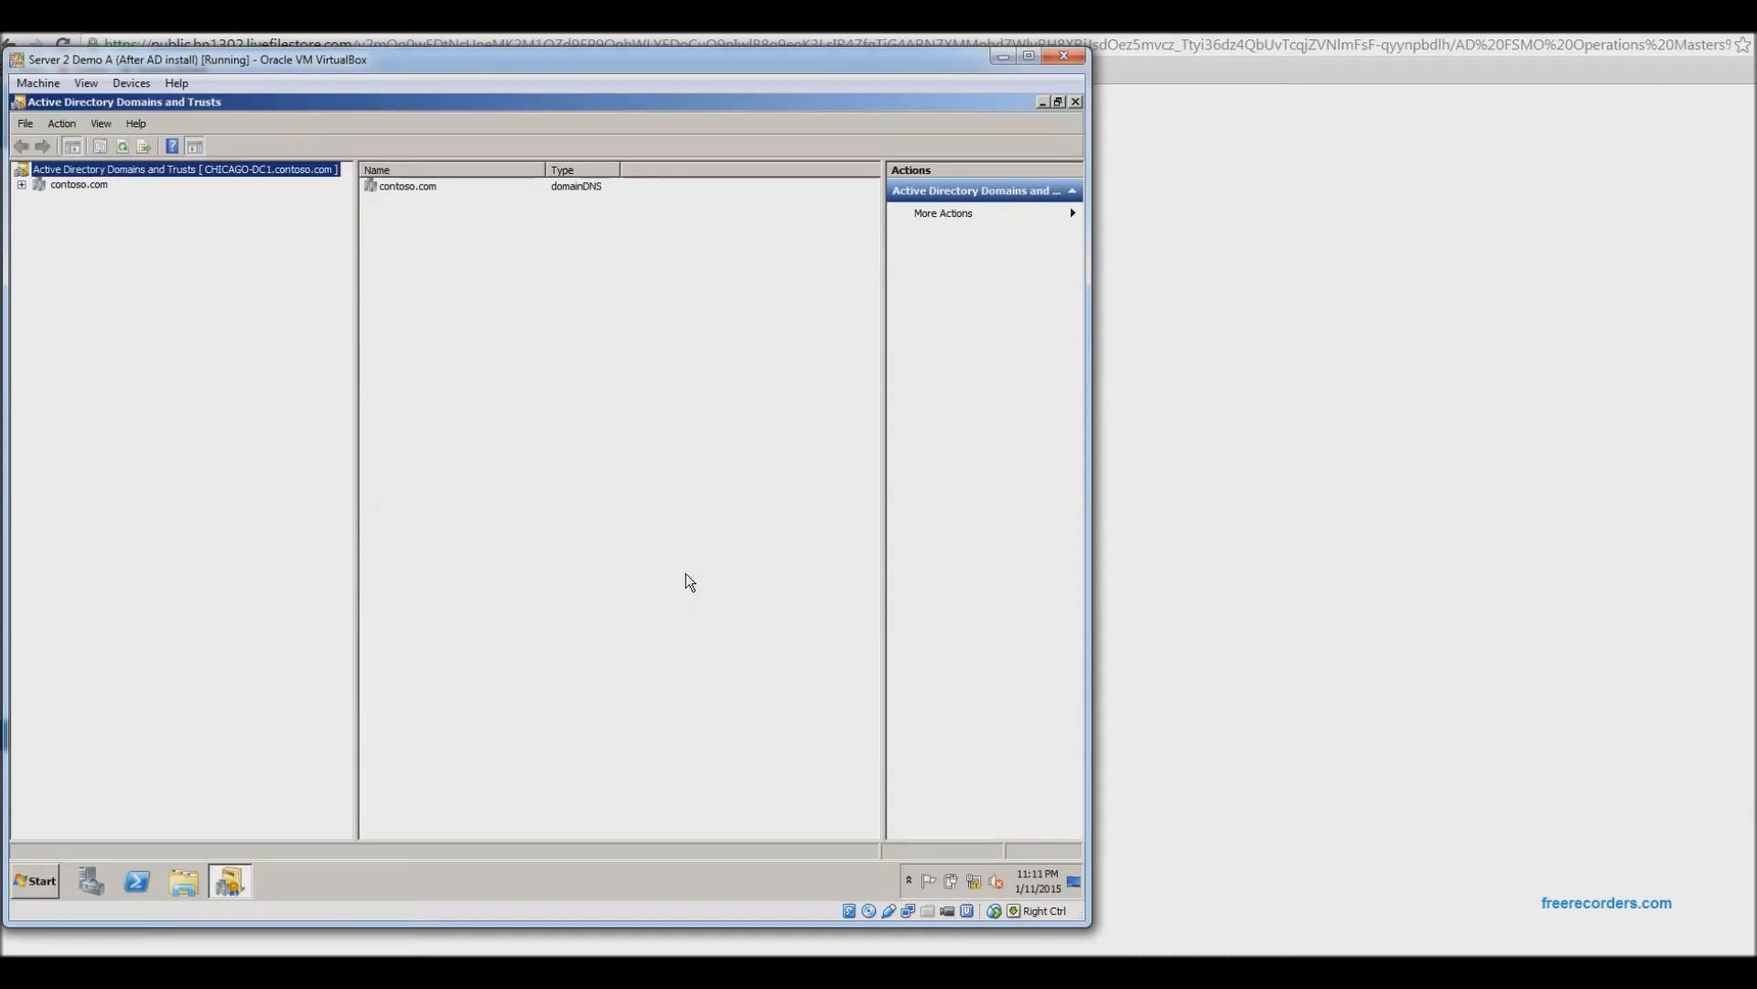
left_click(383, 970)
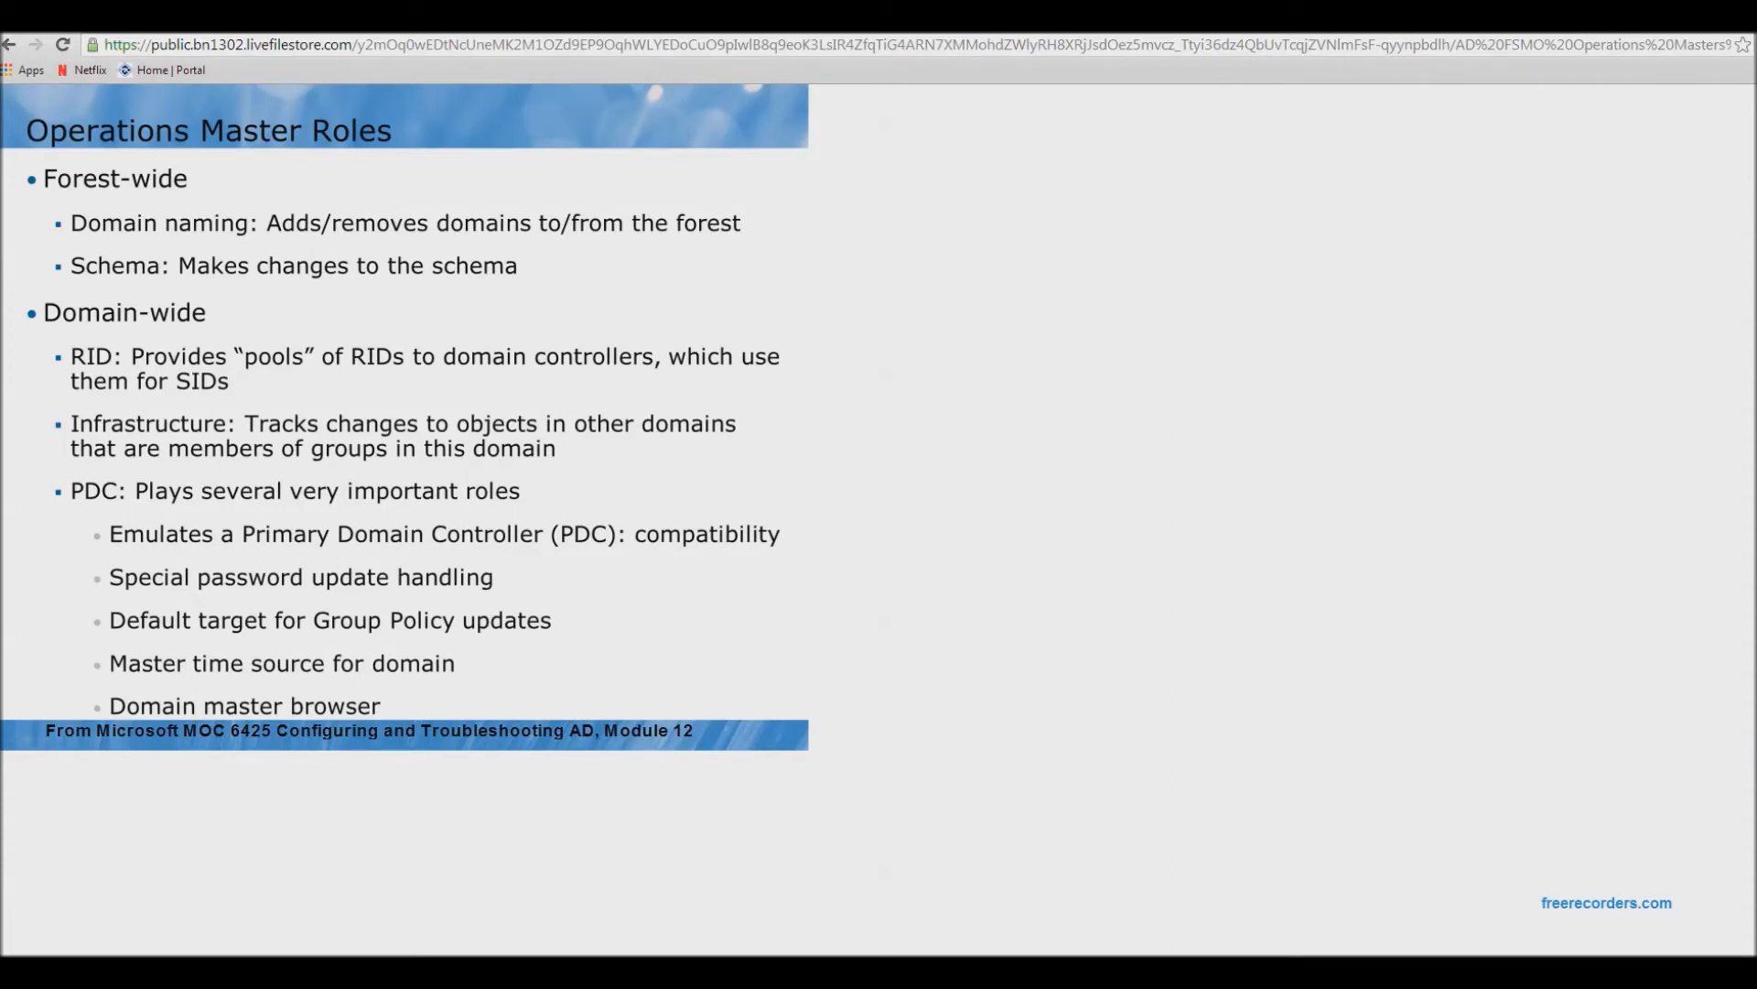
Bring the VirtualBox virtual machine window back in front of Chrome.
left_click(270, 970)
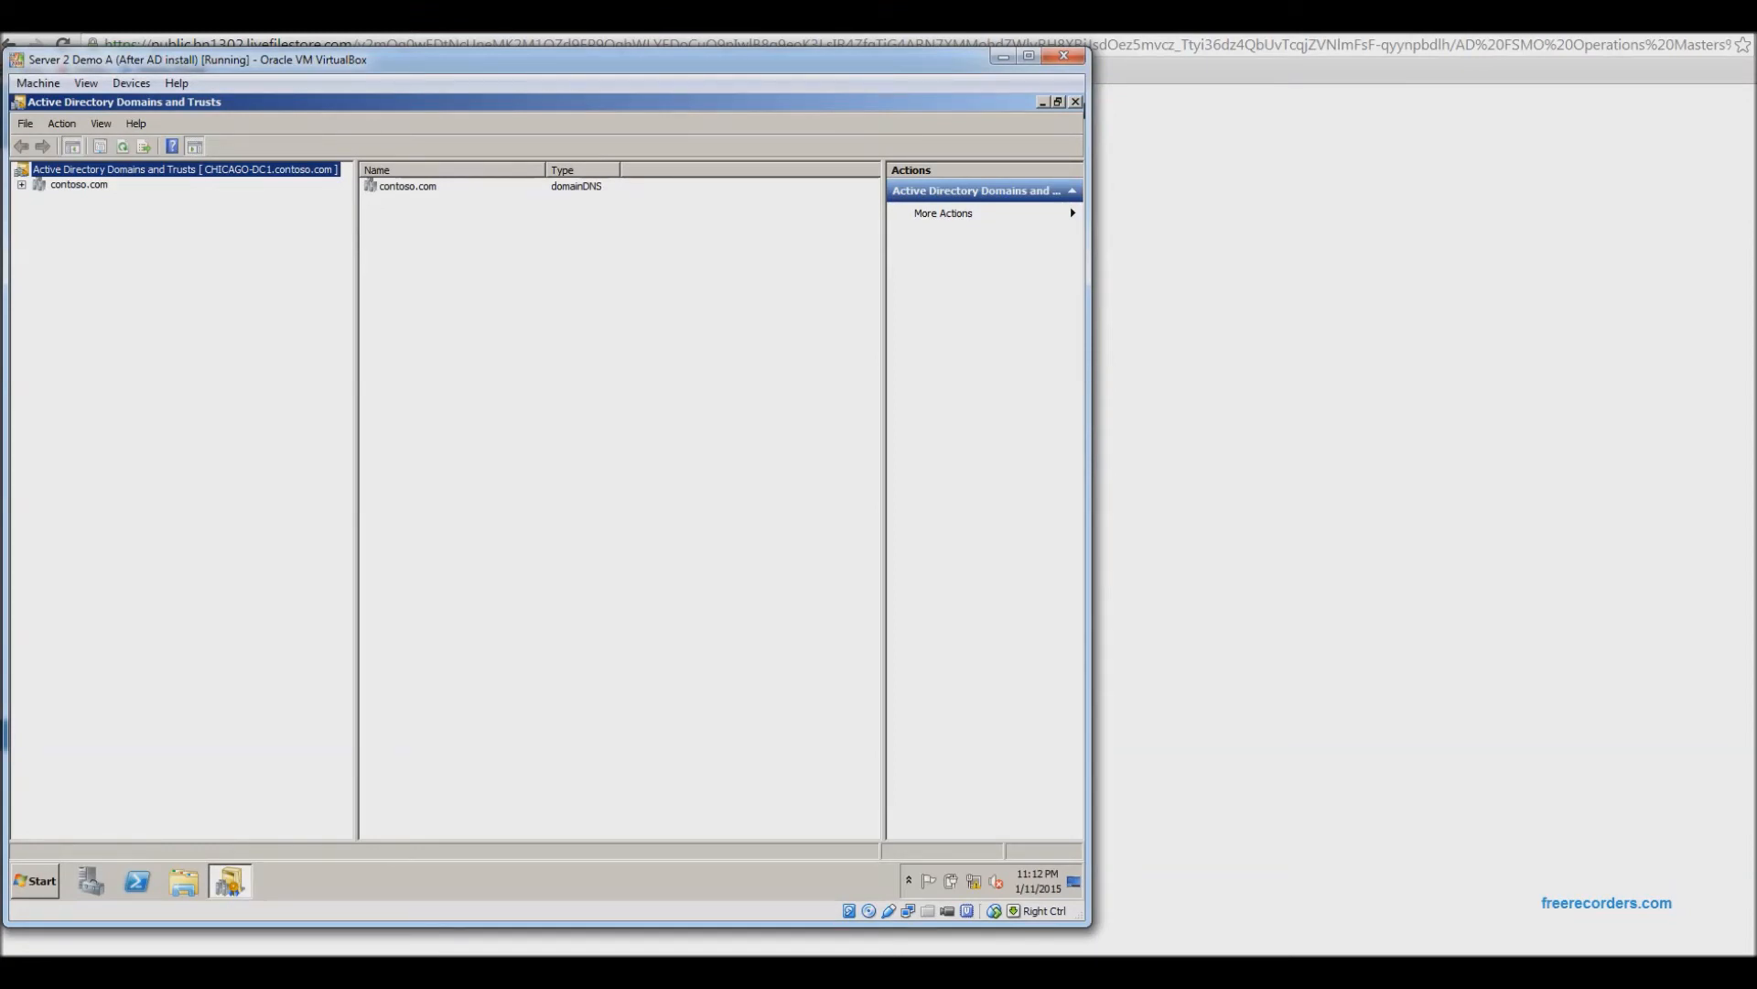
Close Domains and Trusts and launch mmc.exe from Run on Demo B.
left_click(1076, 103)
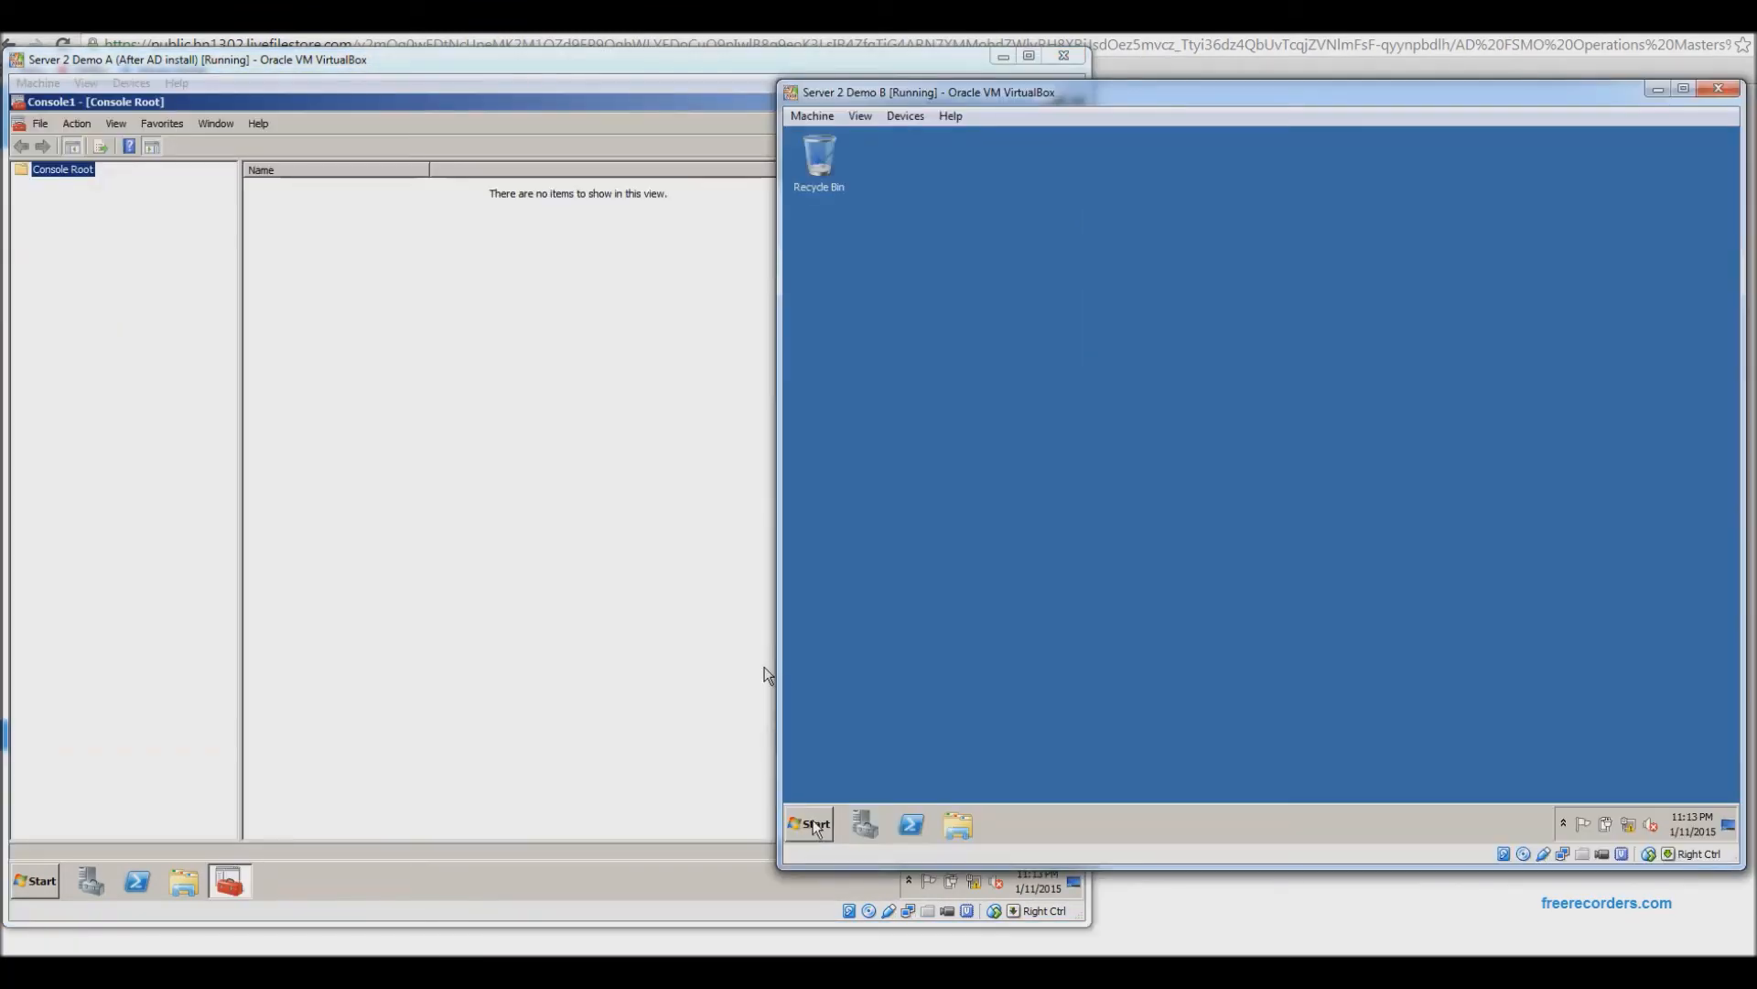
left_click(815, 826)
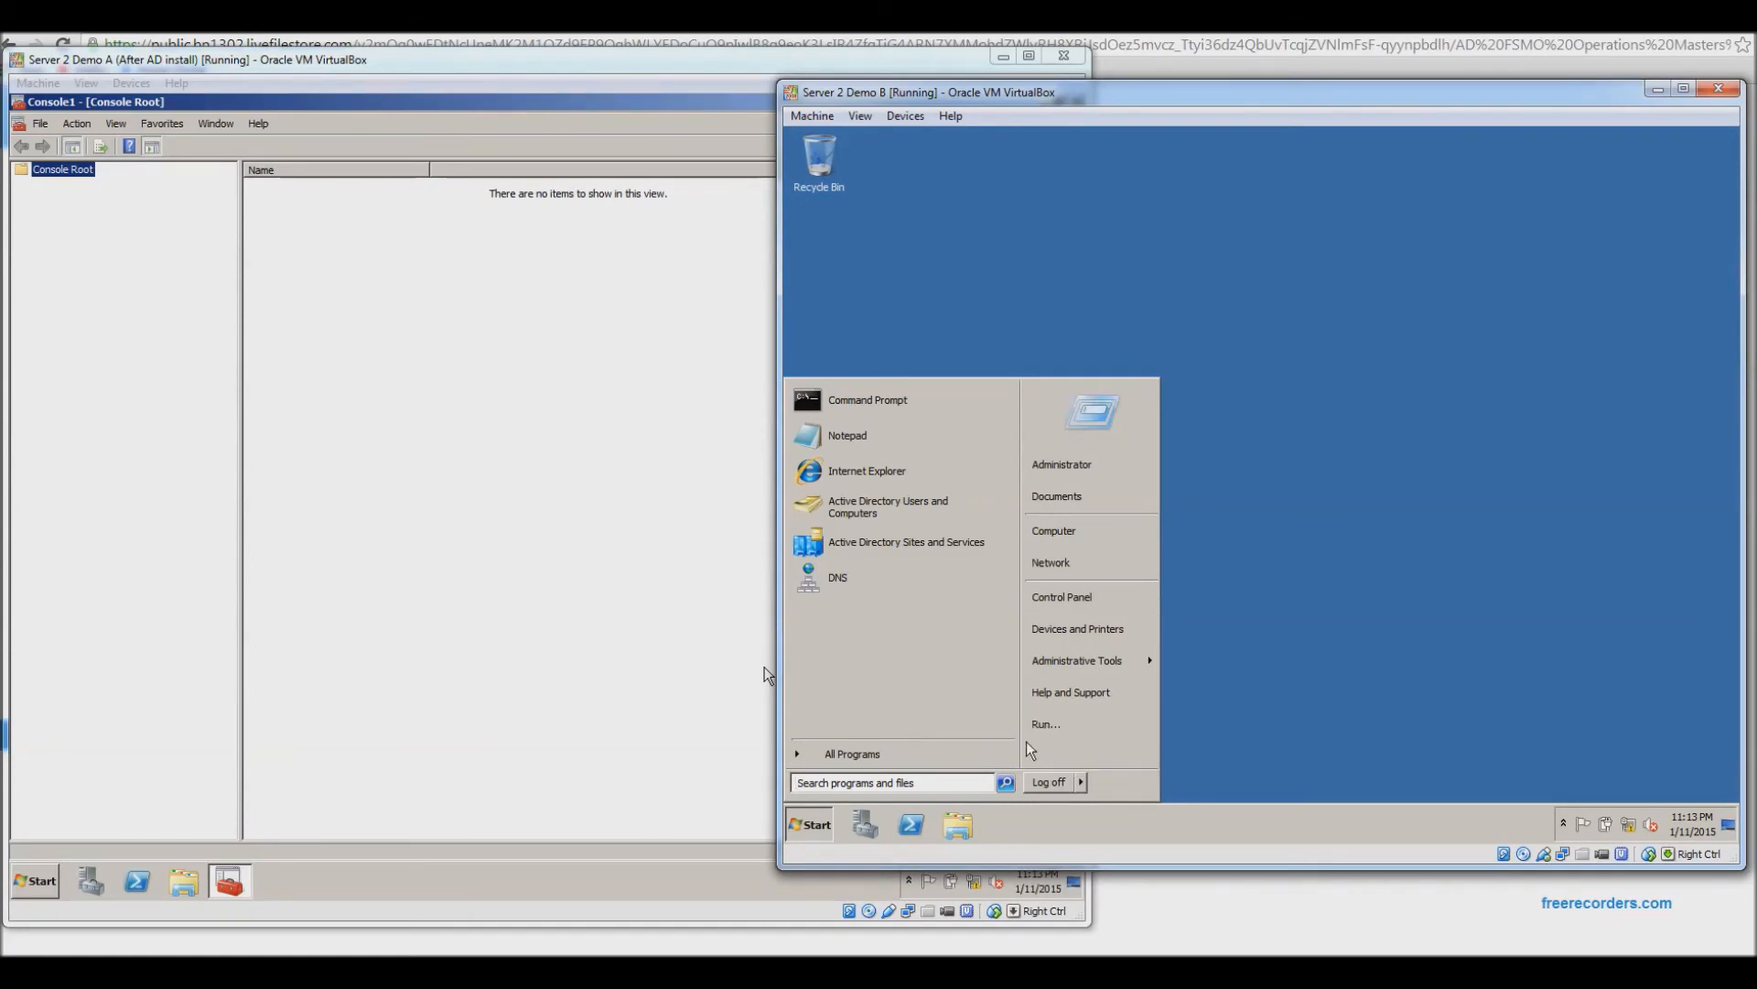
left_click(1045, 724)
type("mmc.exe")
key("Return")
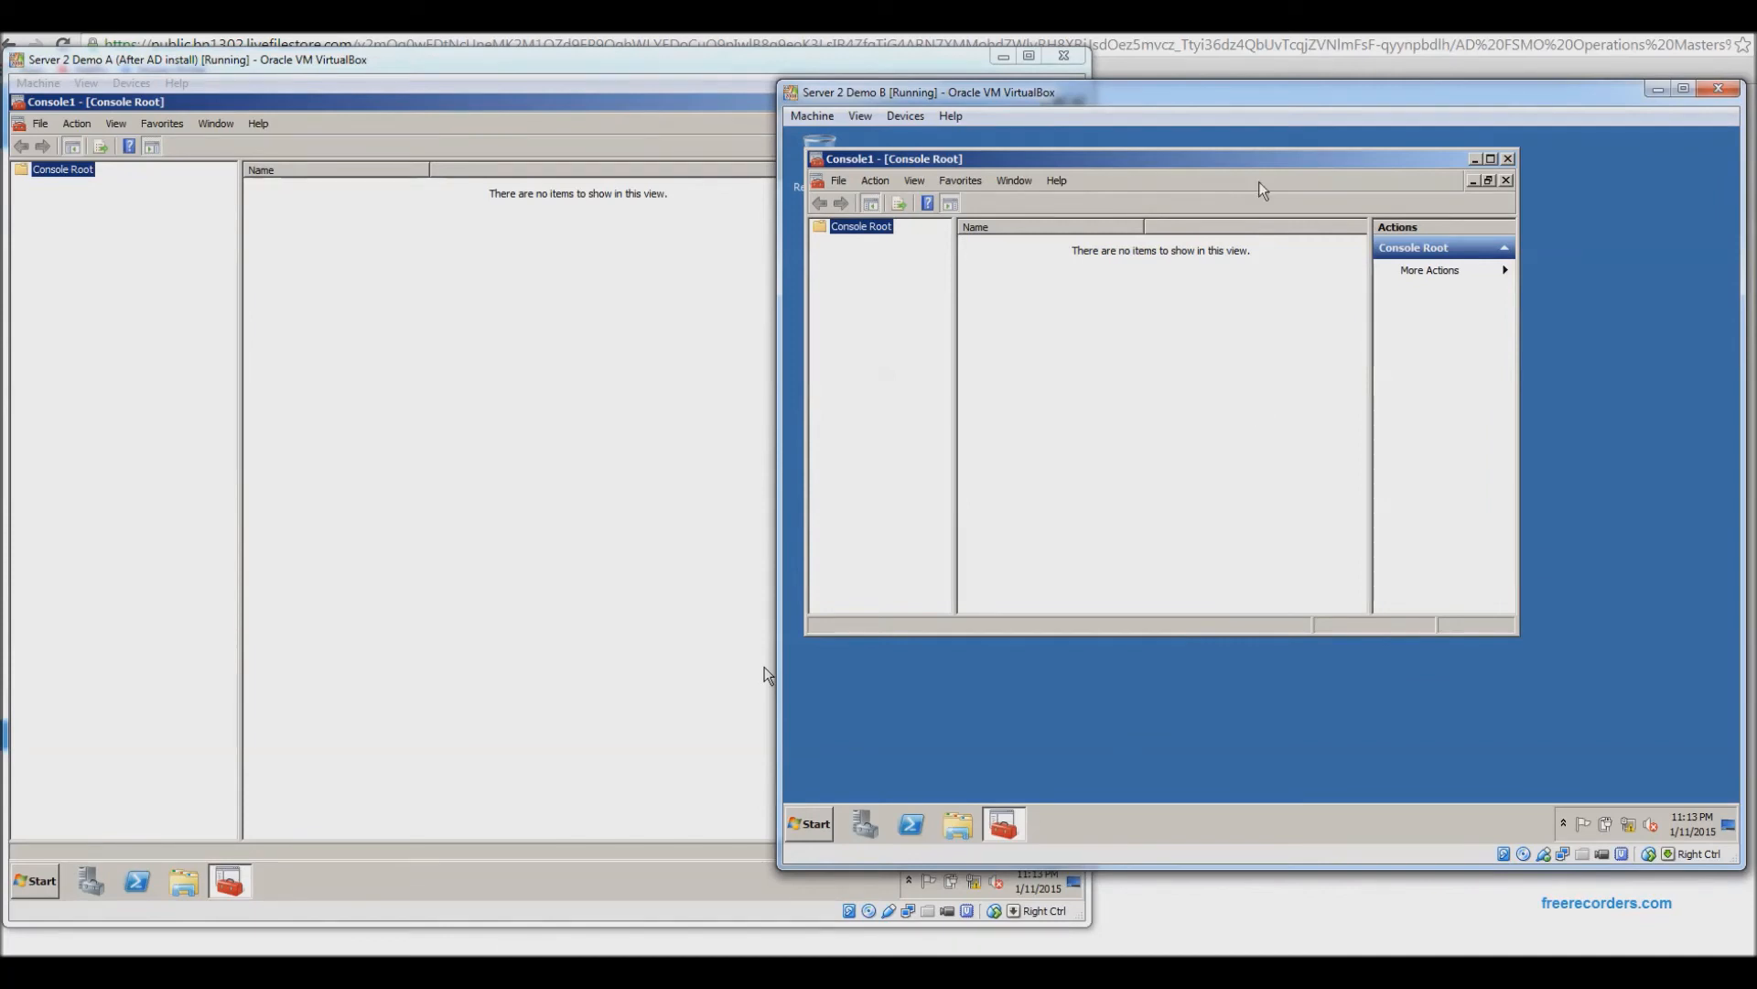
Maximize Console1 and bring up its Add or Remove Snap-ins list.
double_click(1263, 162)
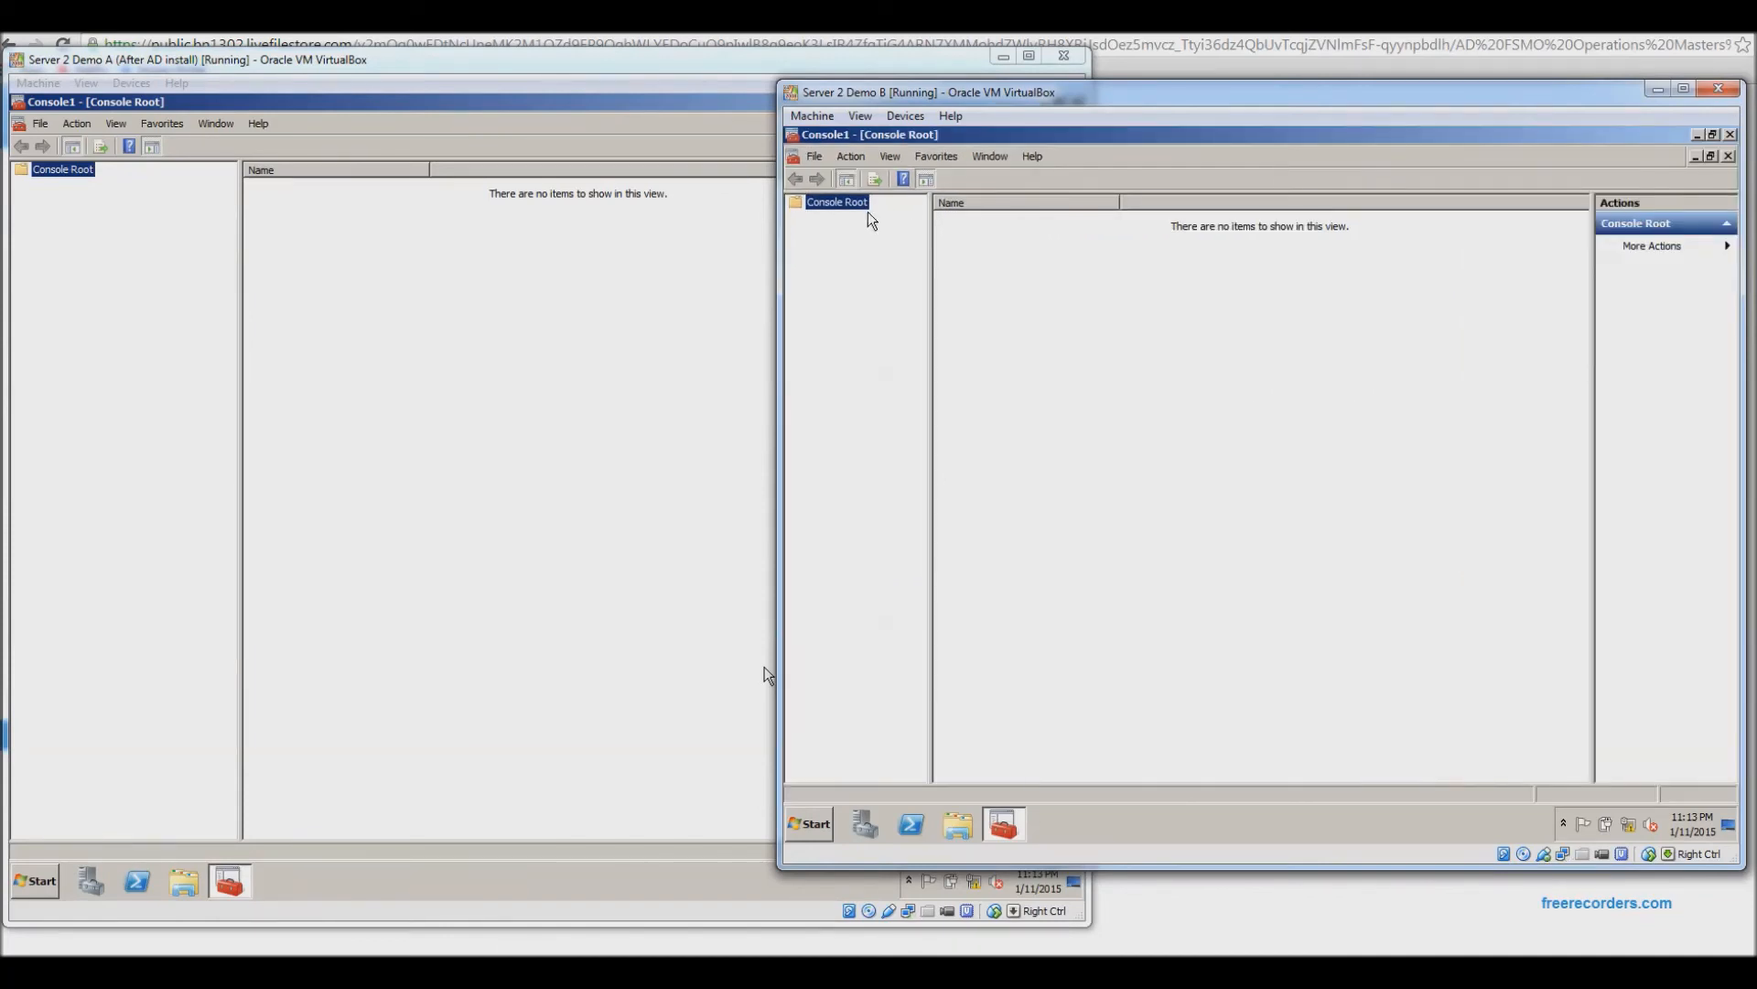
left_click(816, 158)
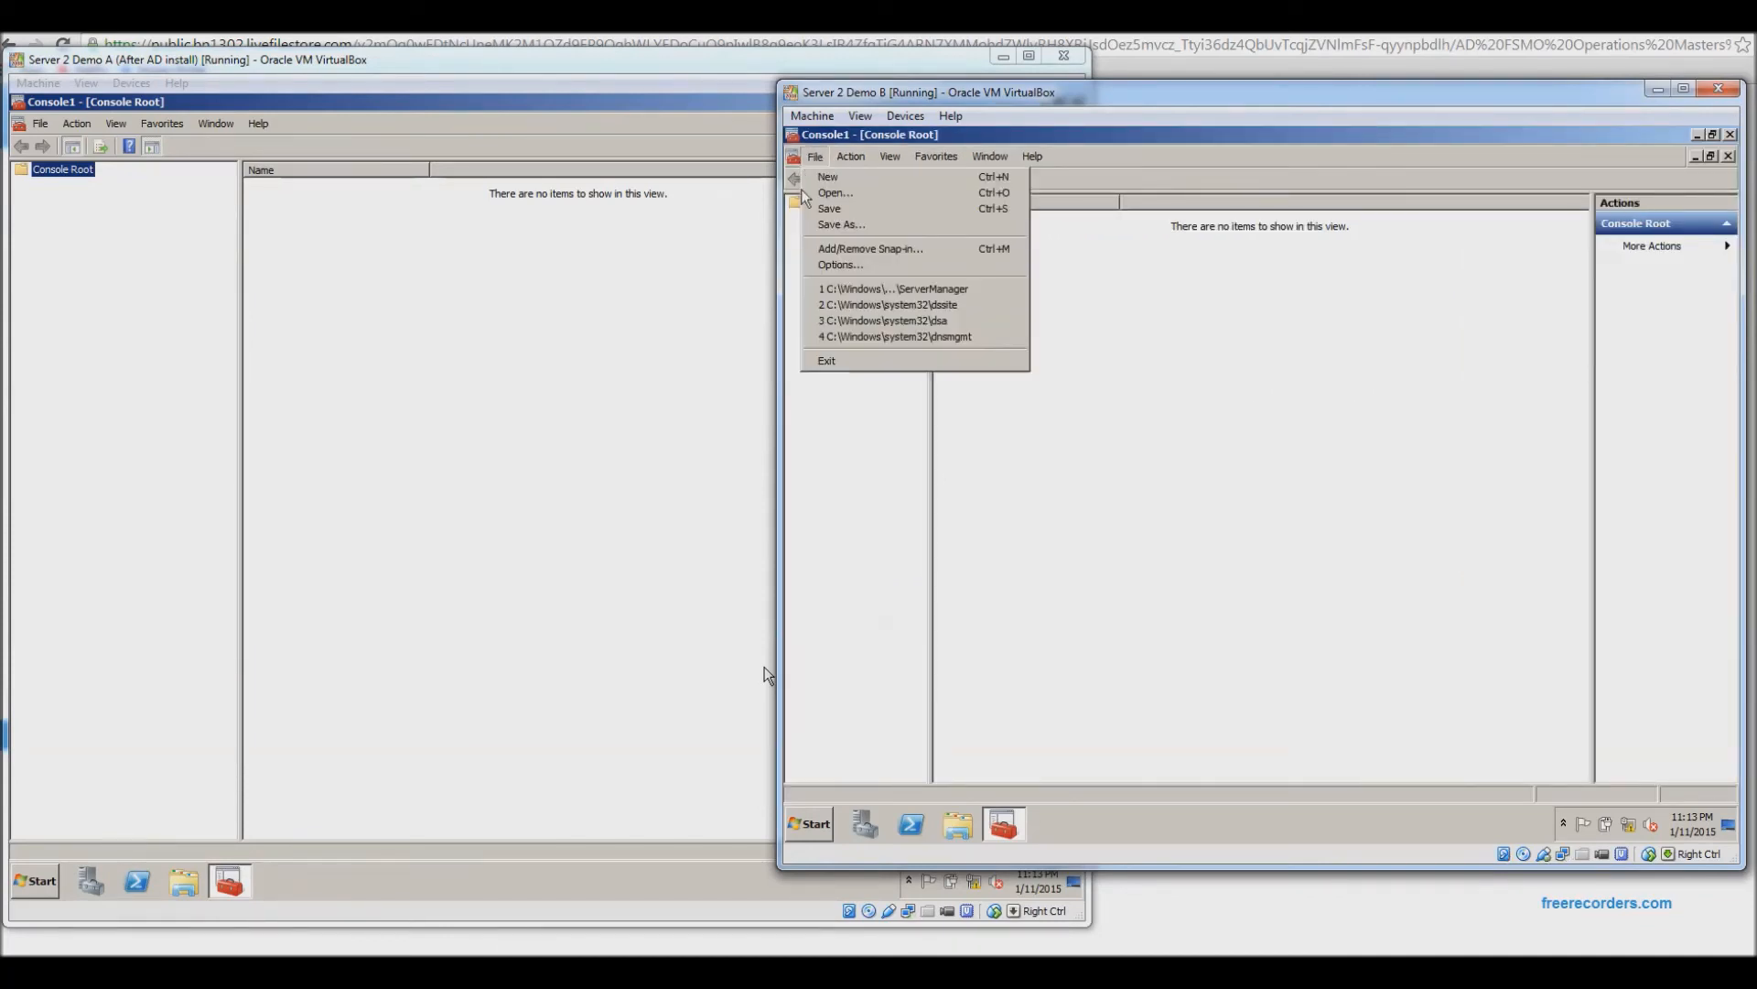
left_click(845, 250)
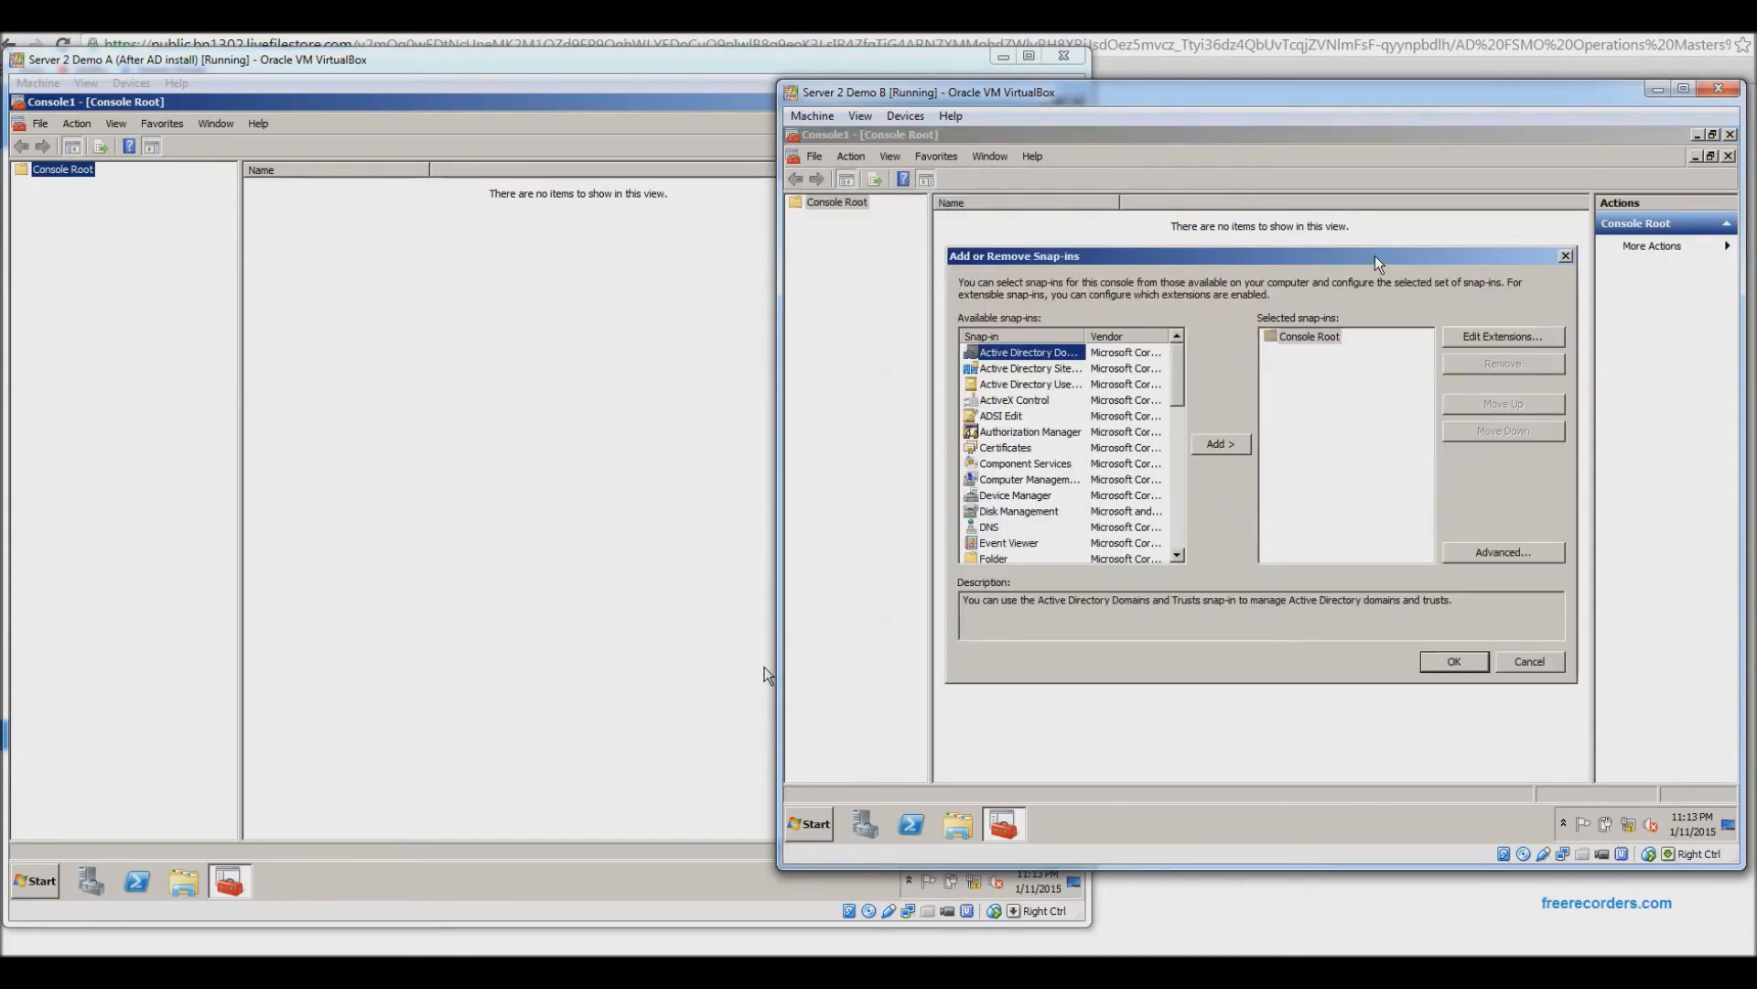
Widen the Snap-in column to read the names, then cancel without adding any snap-in.
left_click_drag(1086, 335, 1126, 338)
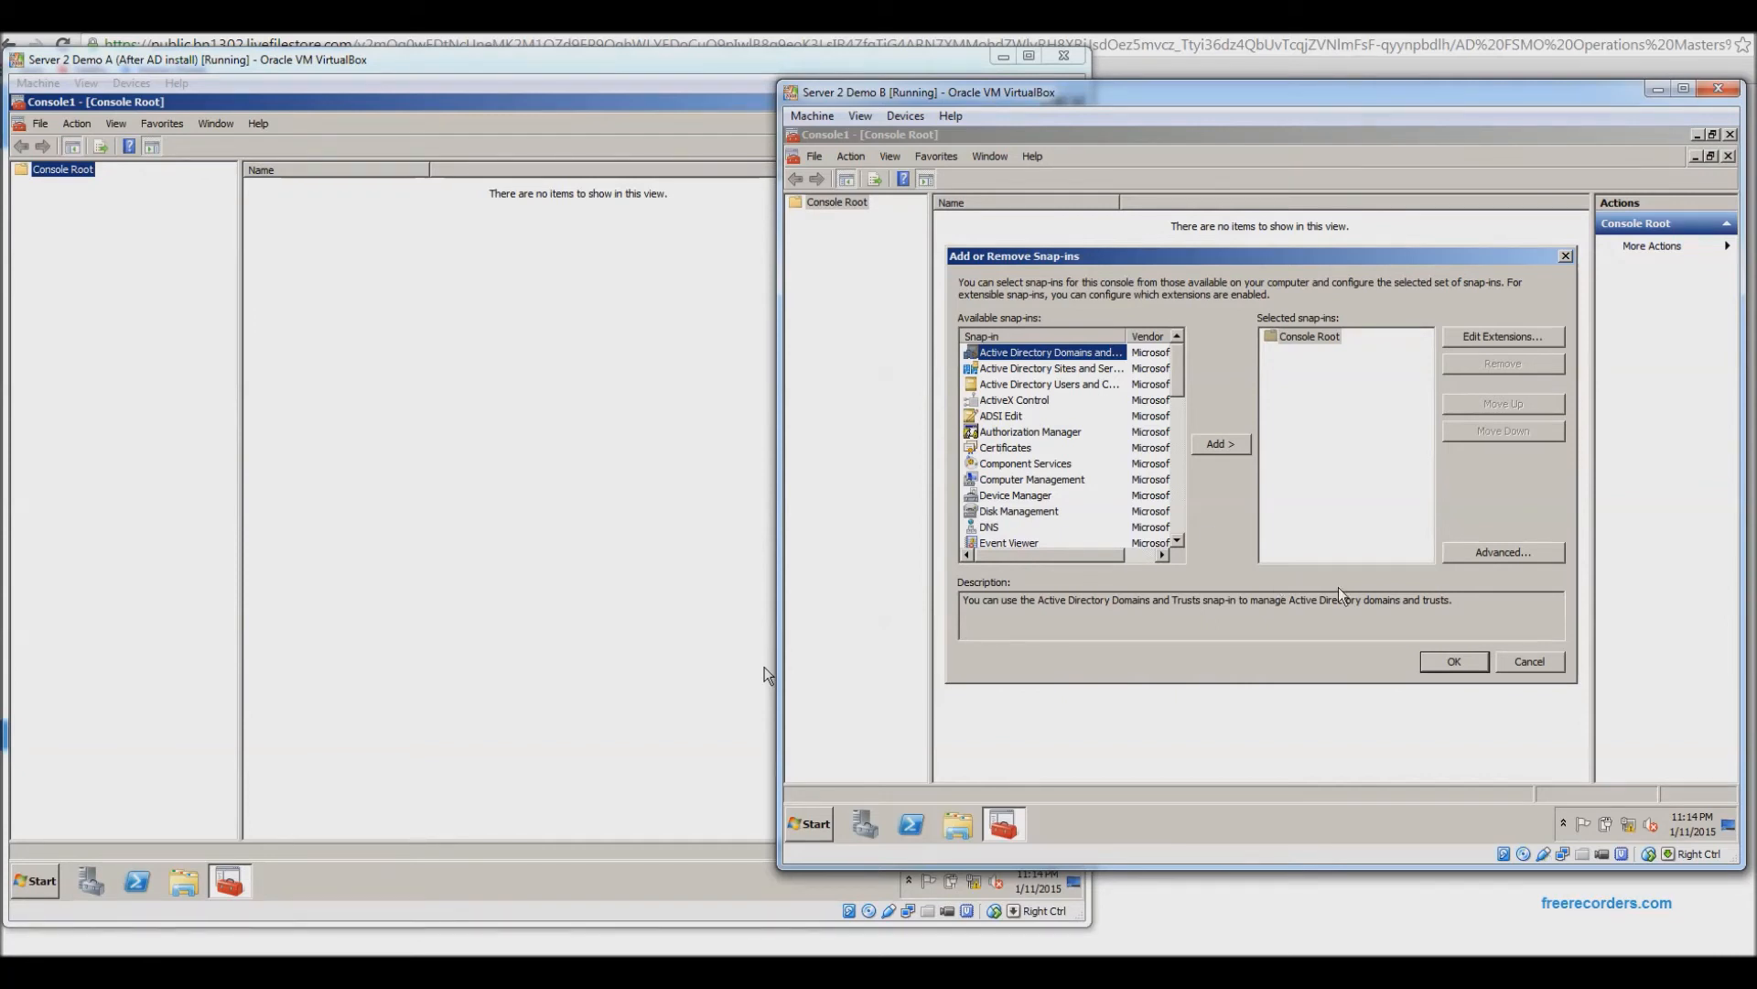
left_click(1529, 662)
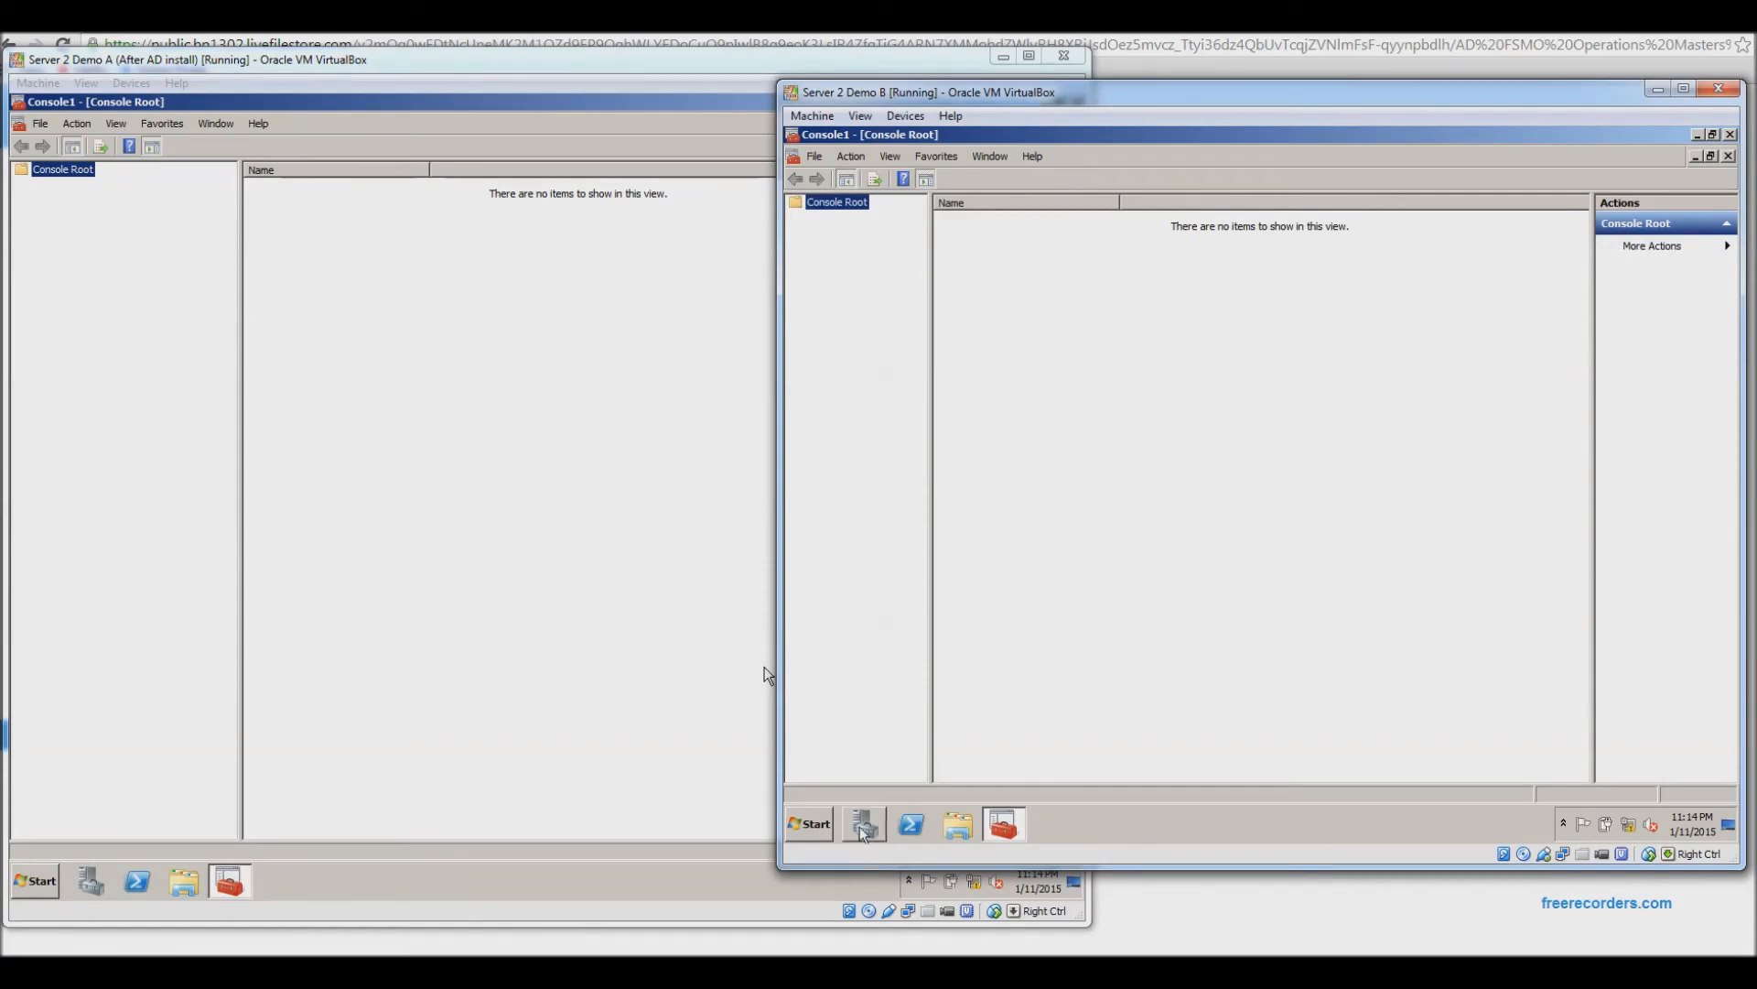
Run 'regsvr32 schmmgmt.dll' on Demo B and acknowledge the successful registration.
left_click(816, 834)
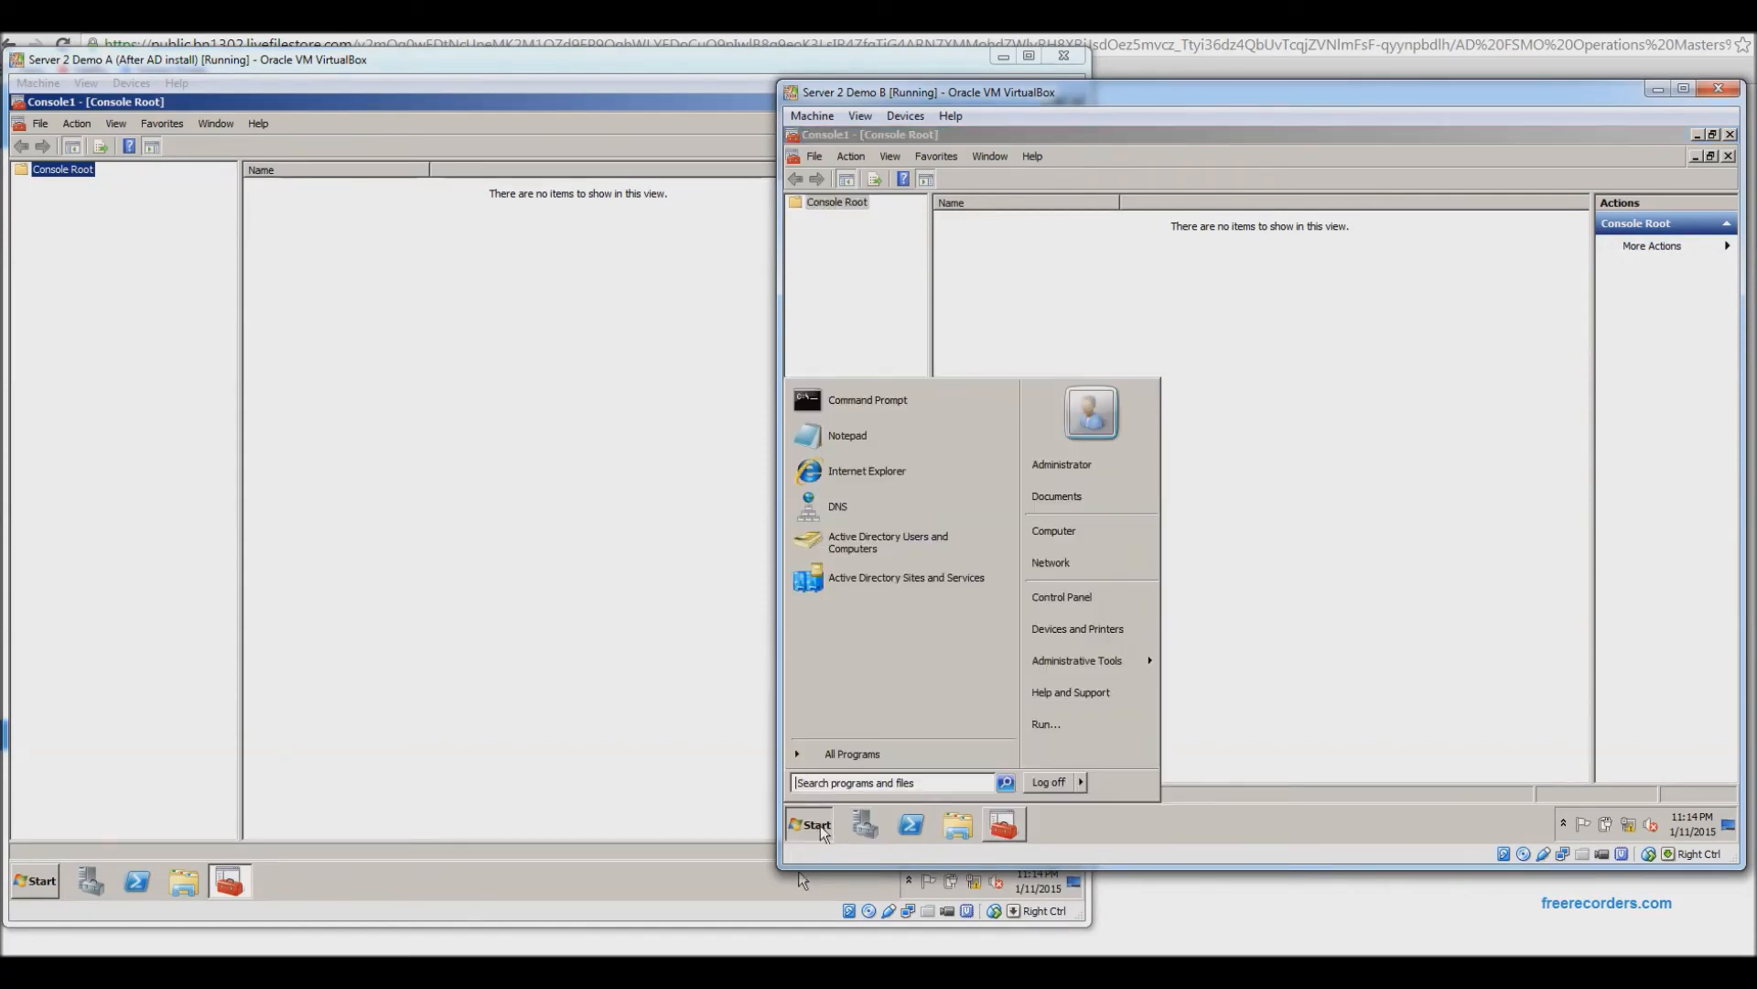
left_click(1062, 725)
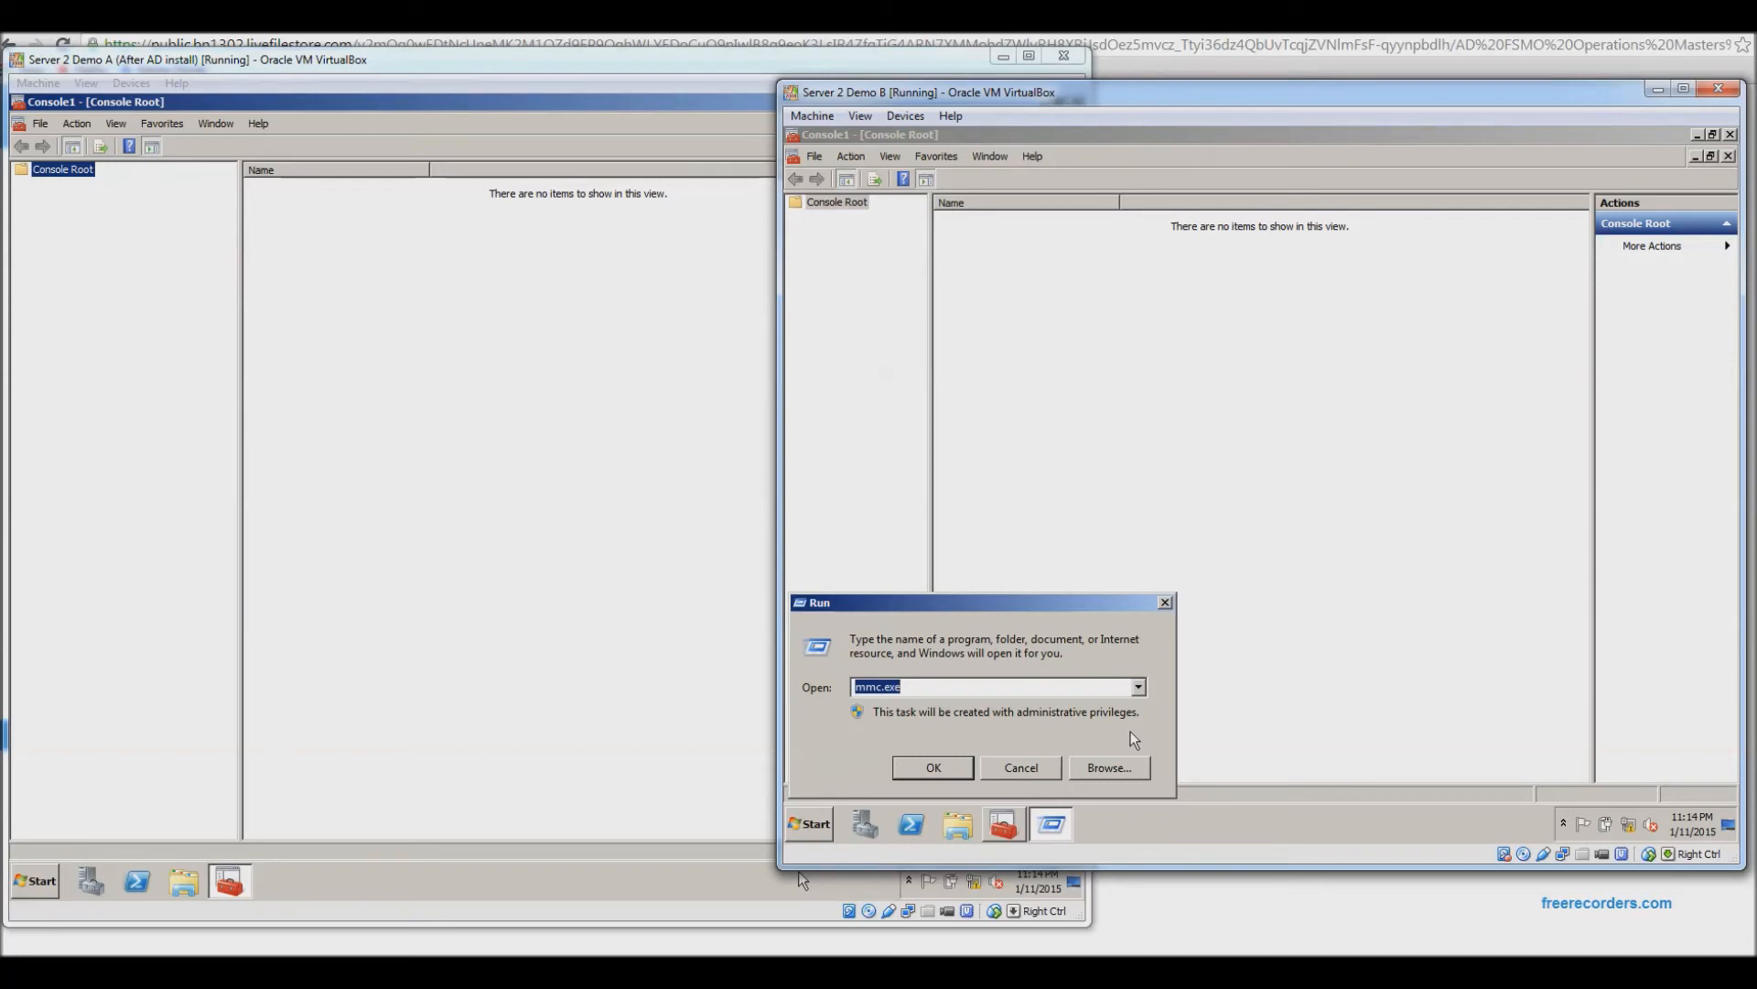
type("regsvr32")
type("schmmgmt")
type("dll")
key("Return")
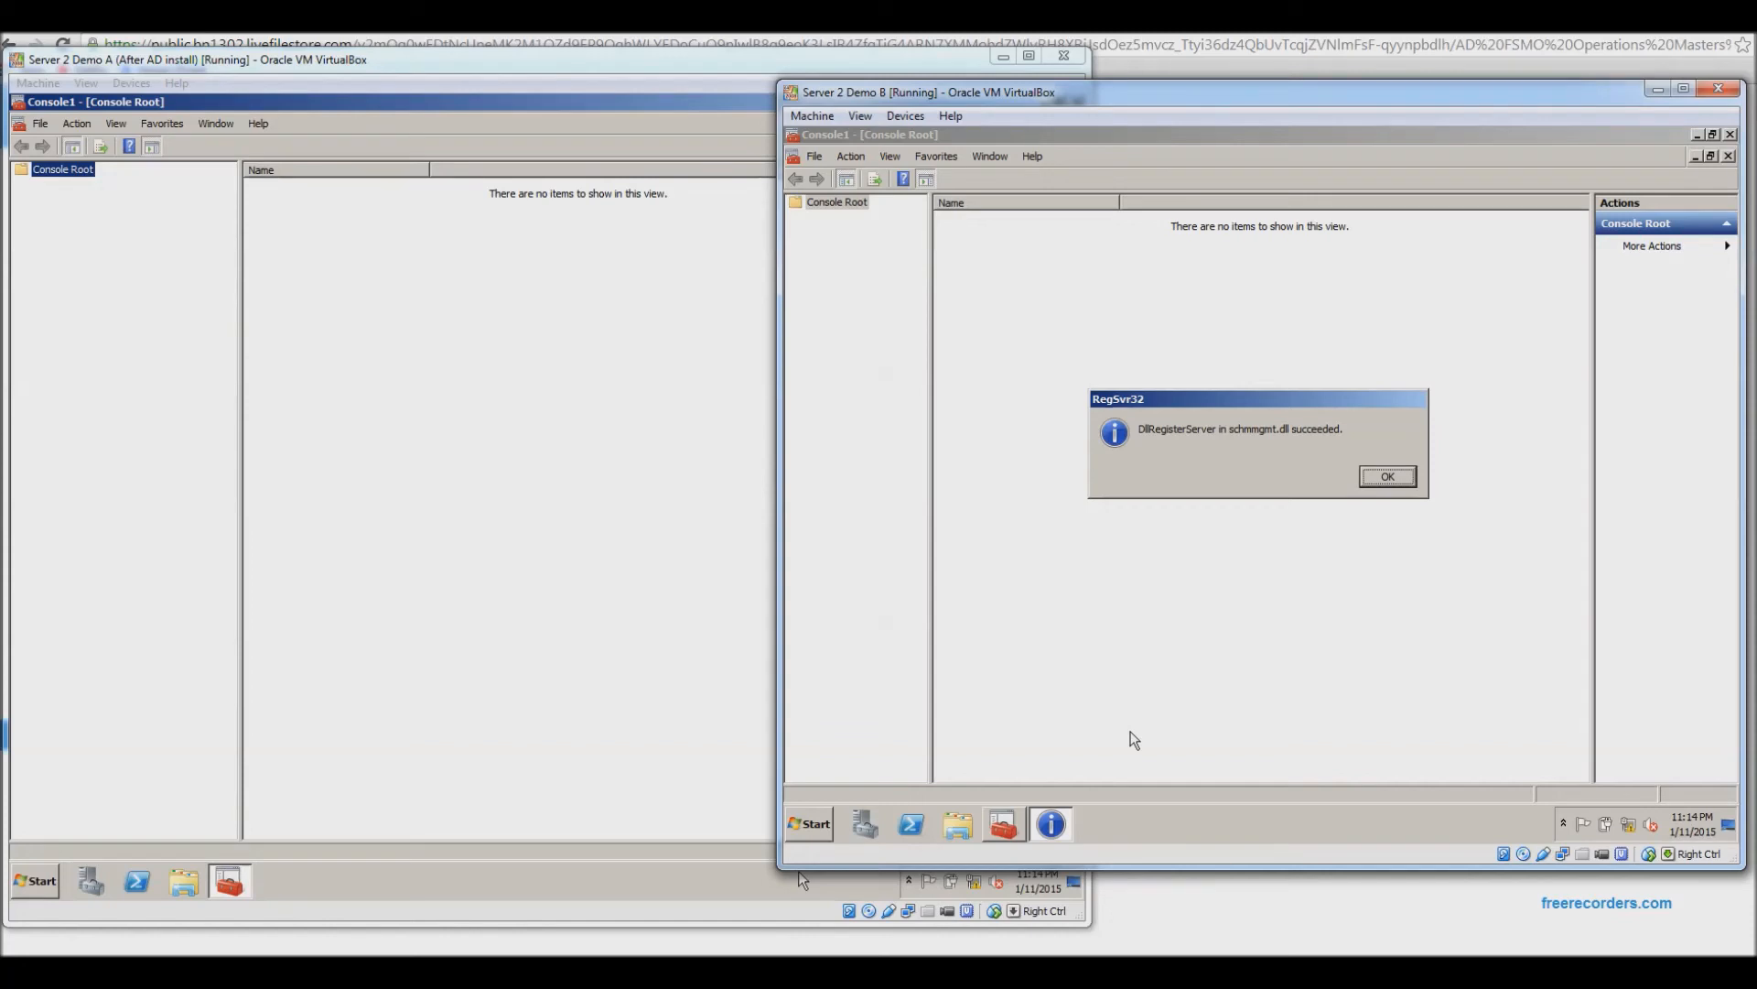
left_click(1384, 476)
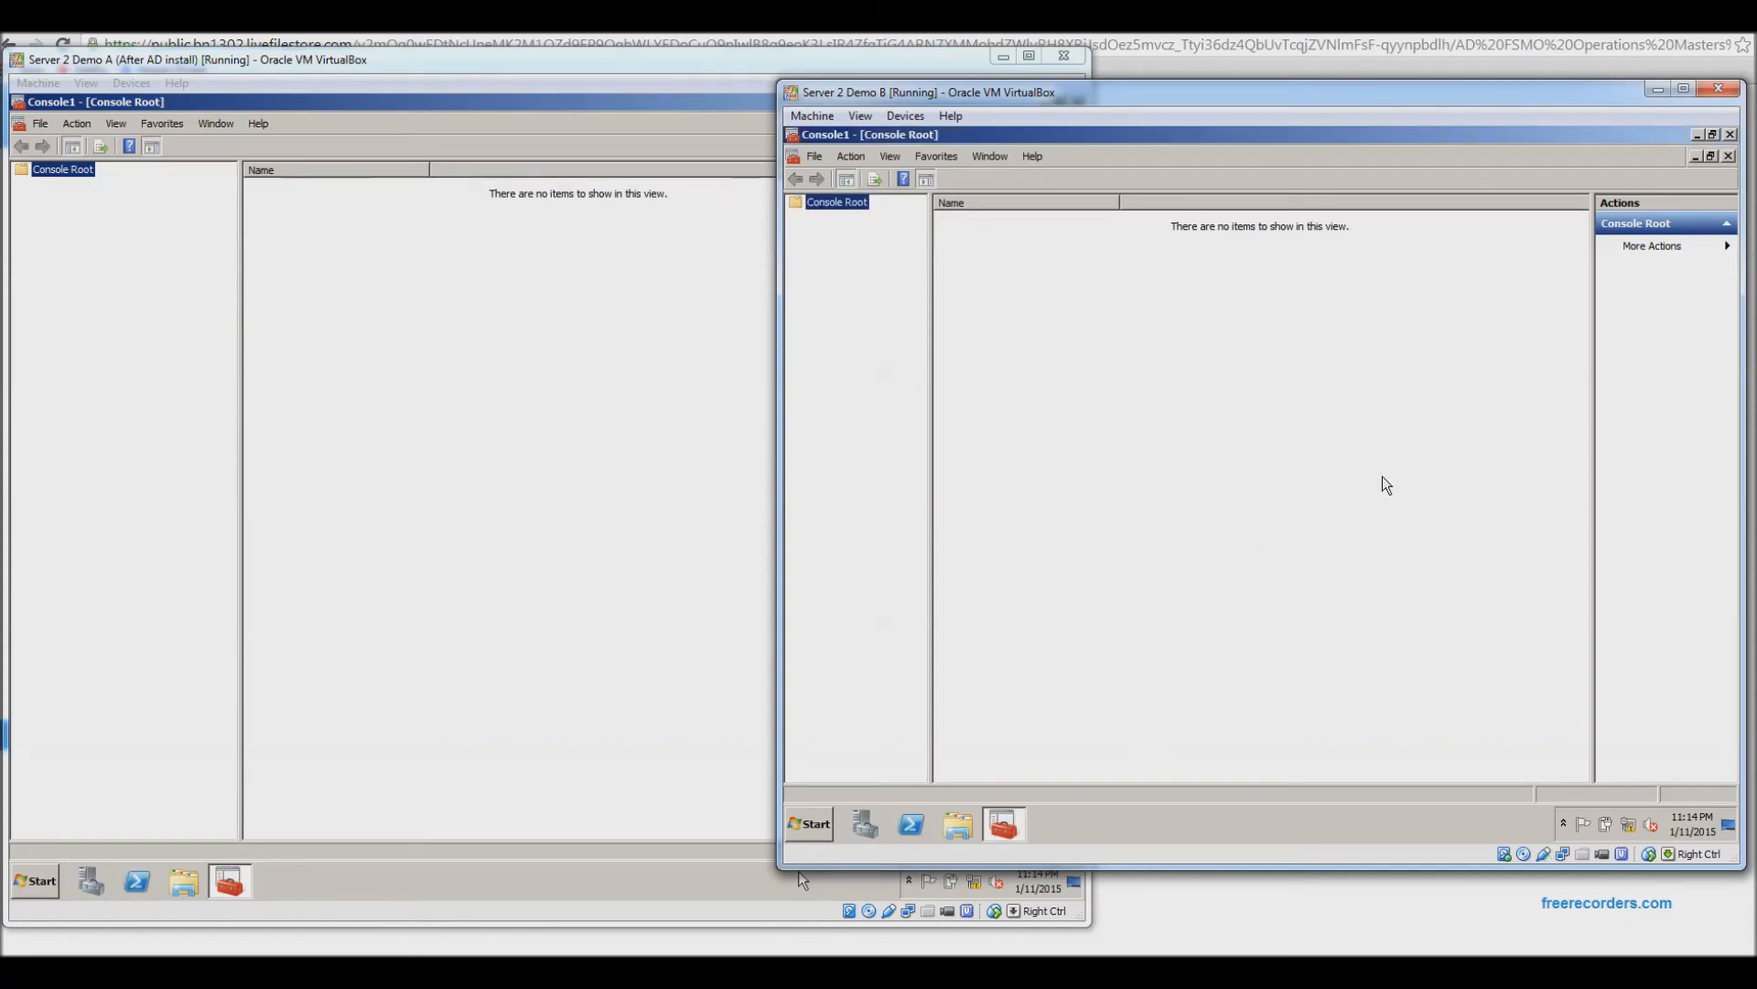
Add Active Directory Schema to the selected snap-ins in Add or Remove Snap-ins.
left_click(817, 159)
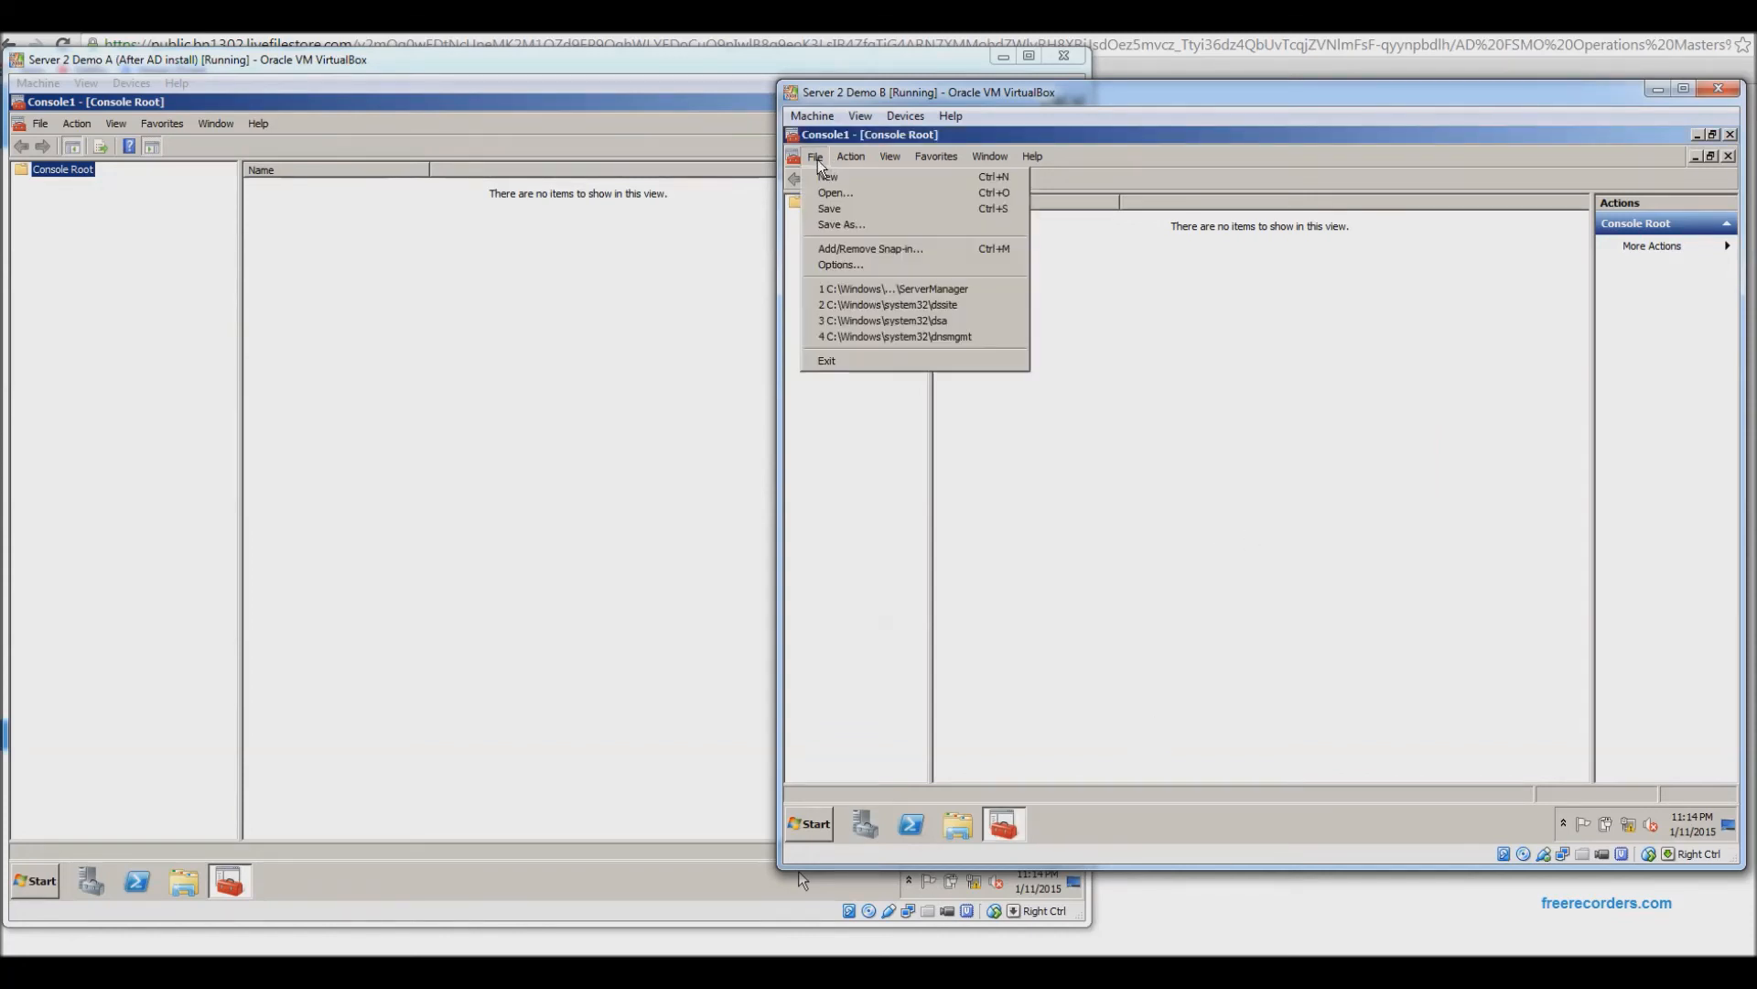
left_click(843, 250)
left_click(1031, 369)
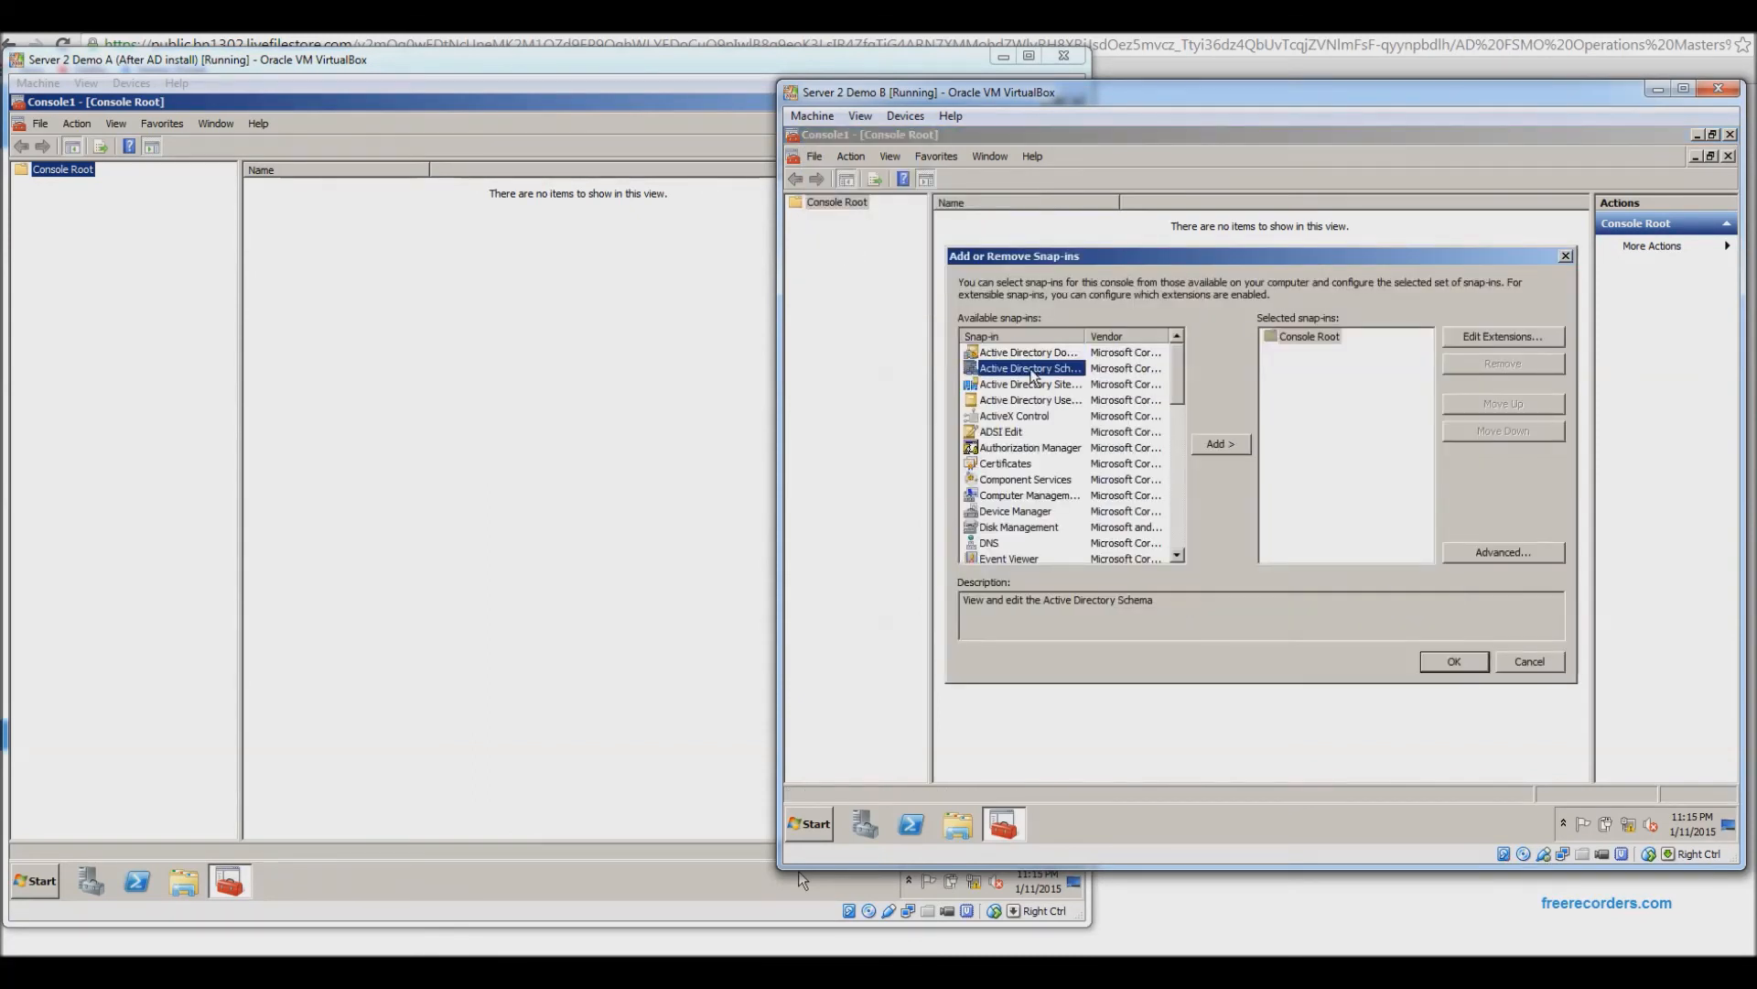
left_click_drag(1086, 336, 1130, 336)
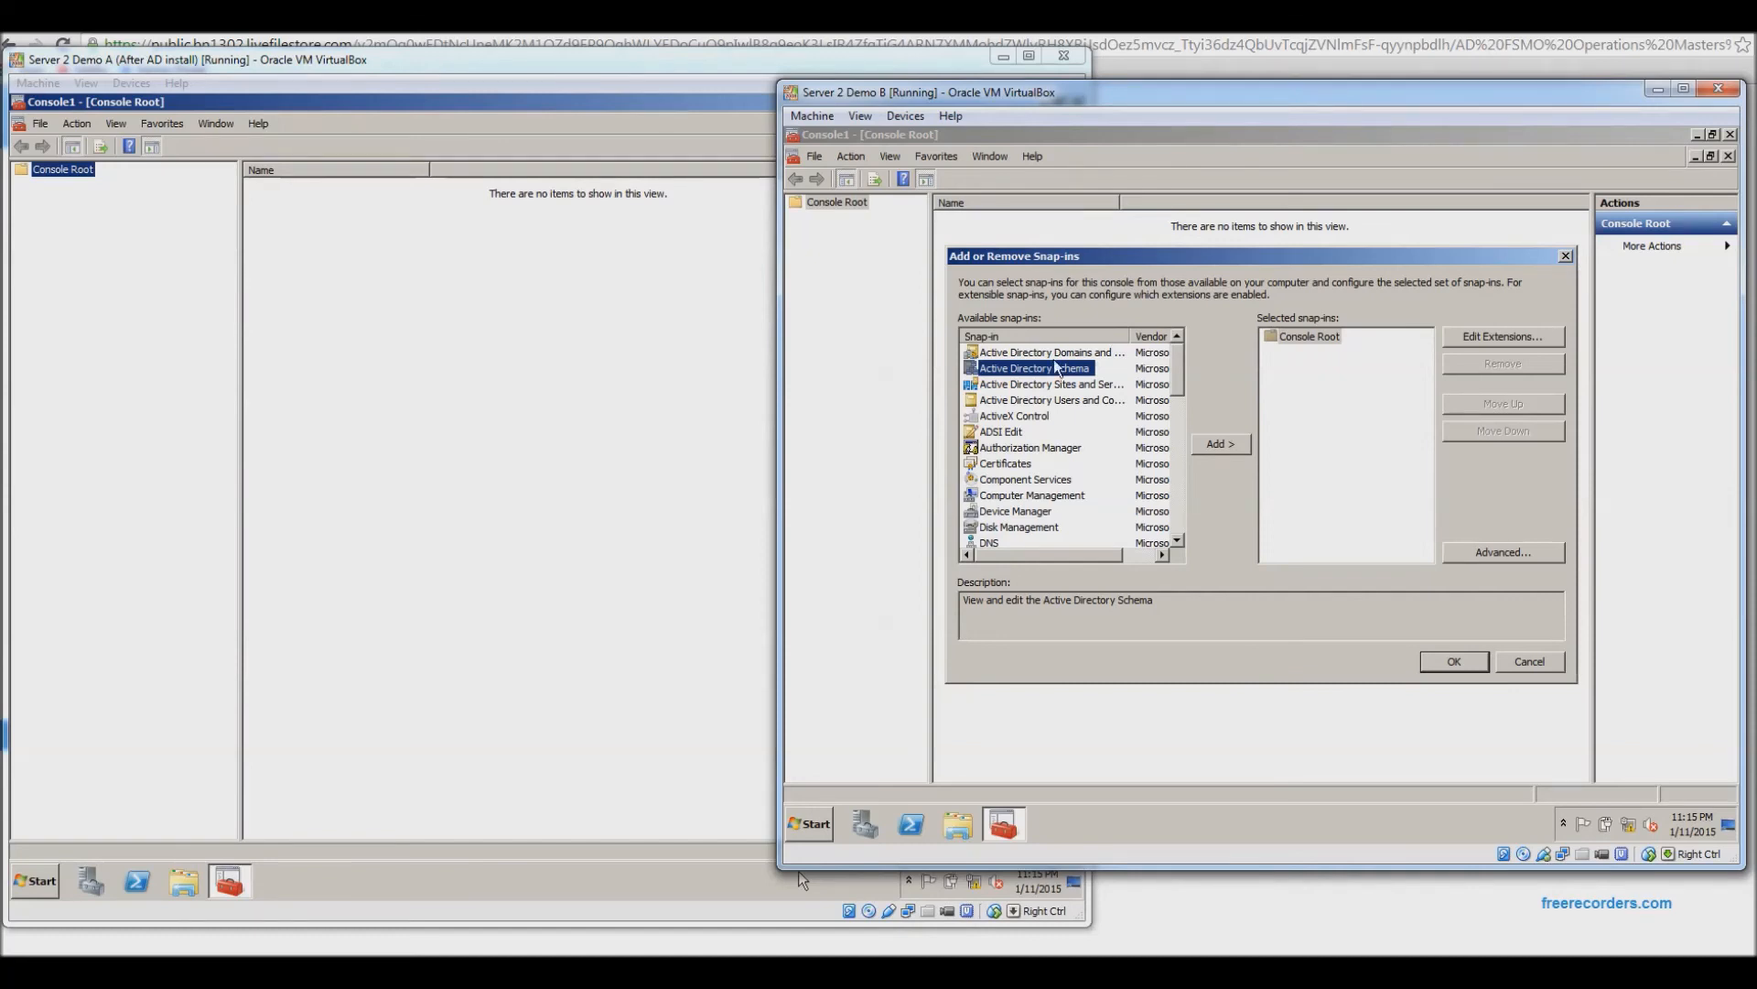
left_click(1223, 445)
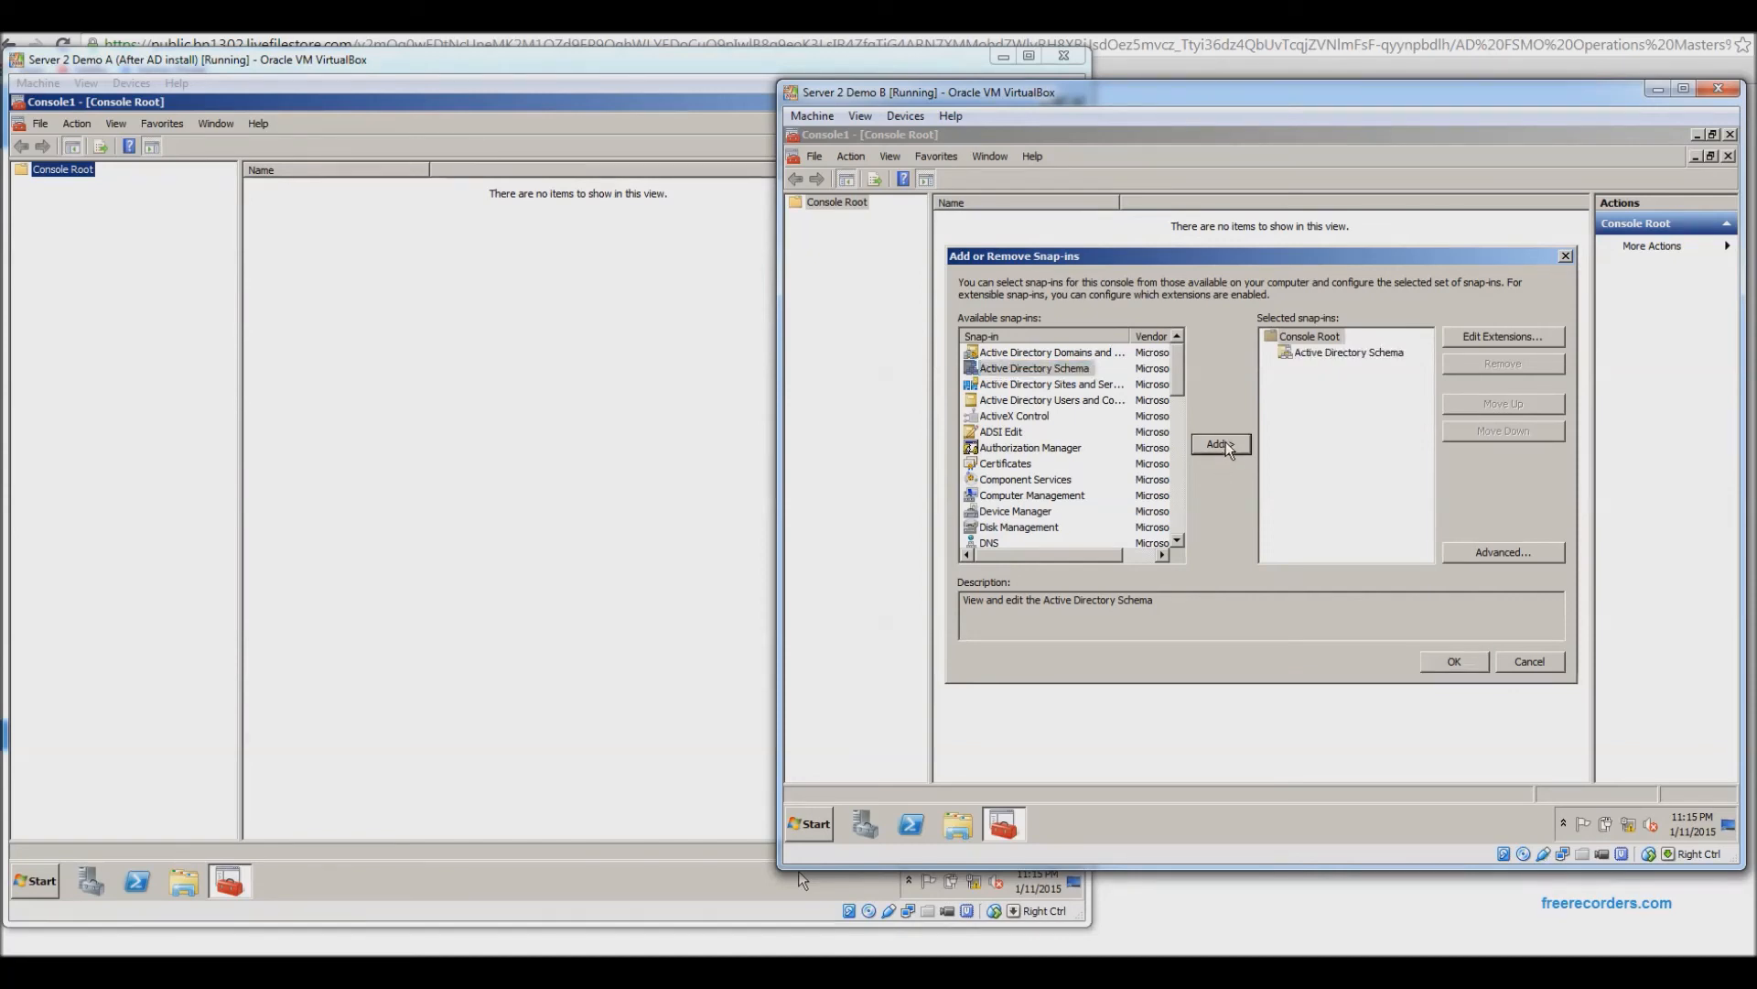
Confirm the snap-in, widen the tree, and expand Active Directory Schema down to Classes.
left_click(1454, 661)
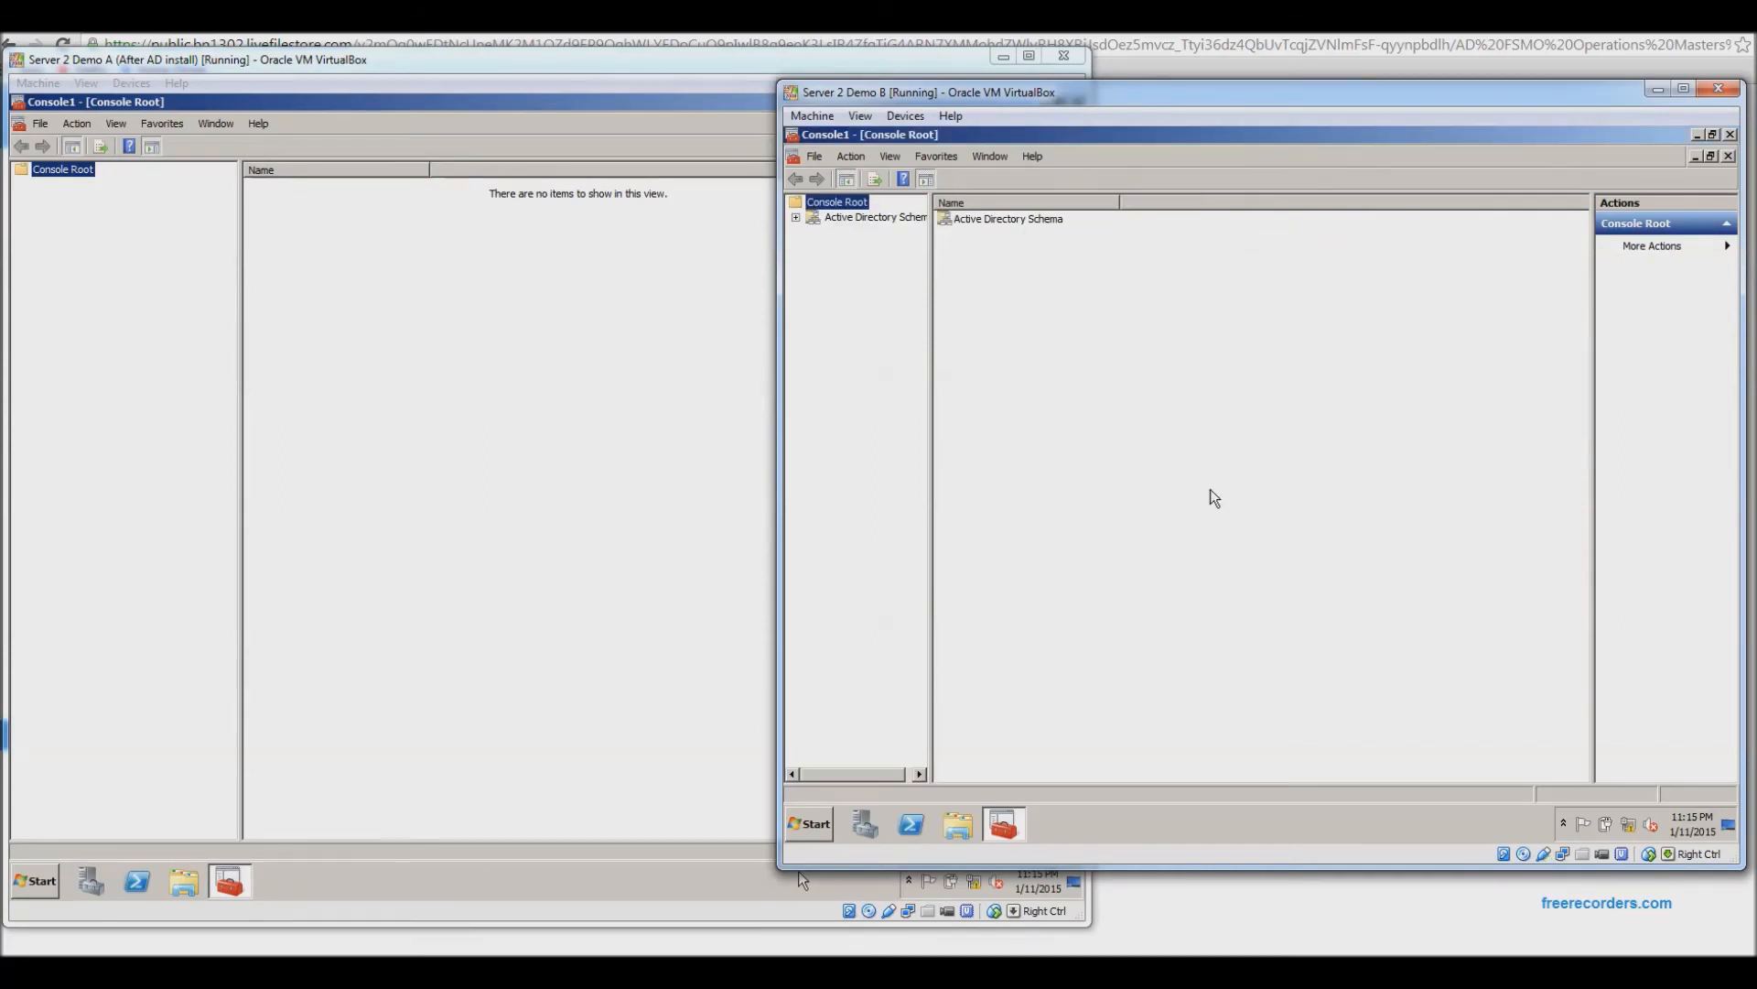
left_click_drag(930, 333, 989, 332)
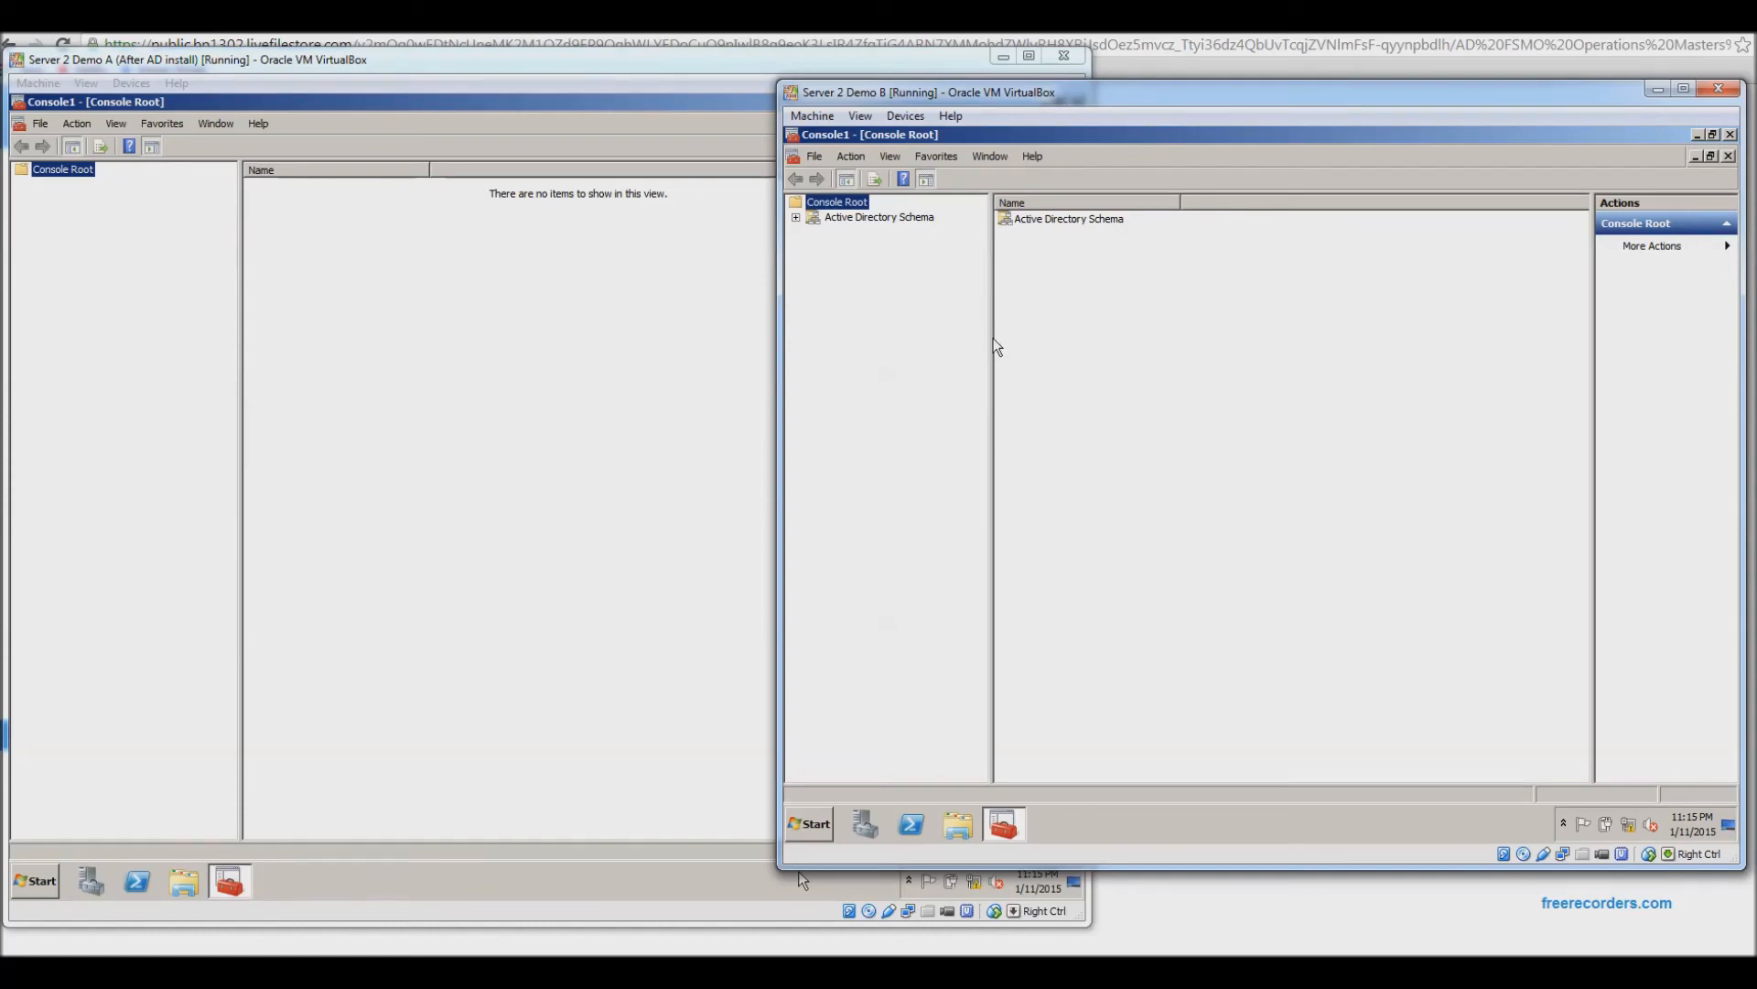
left_click(795, 217)
left_click(812, 232)
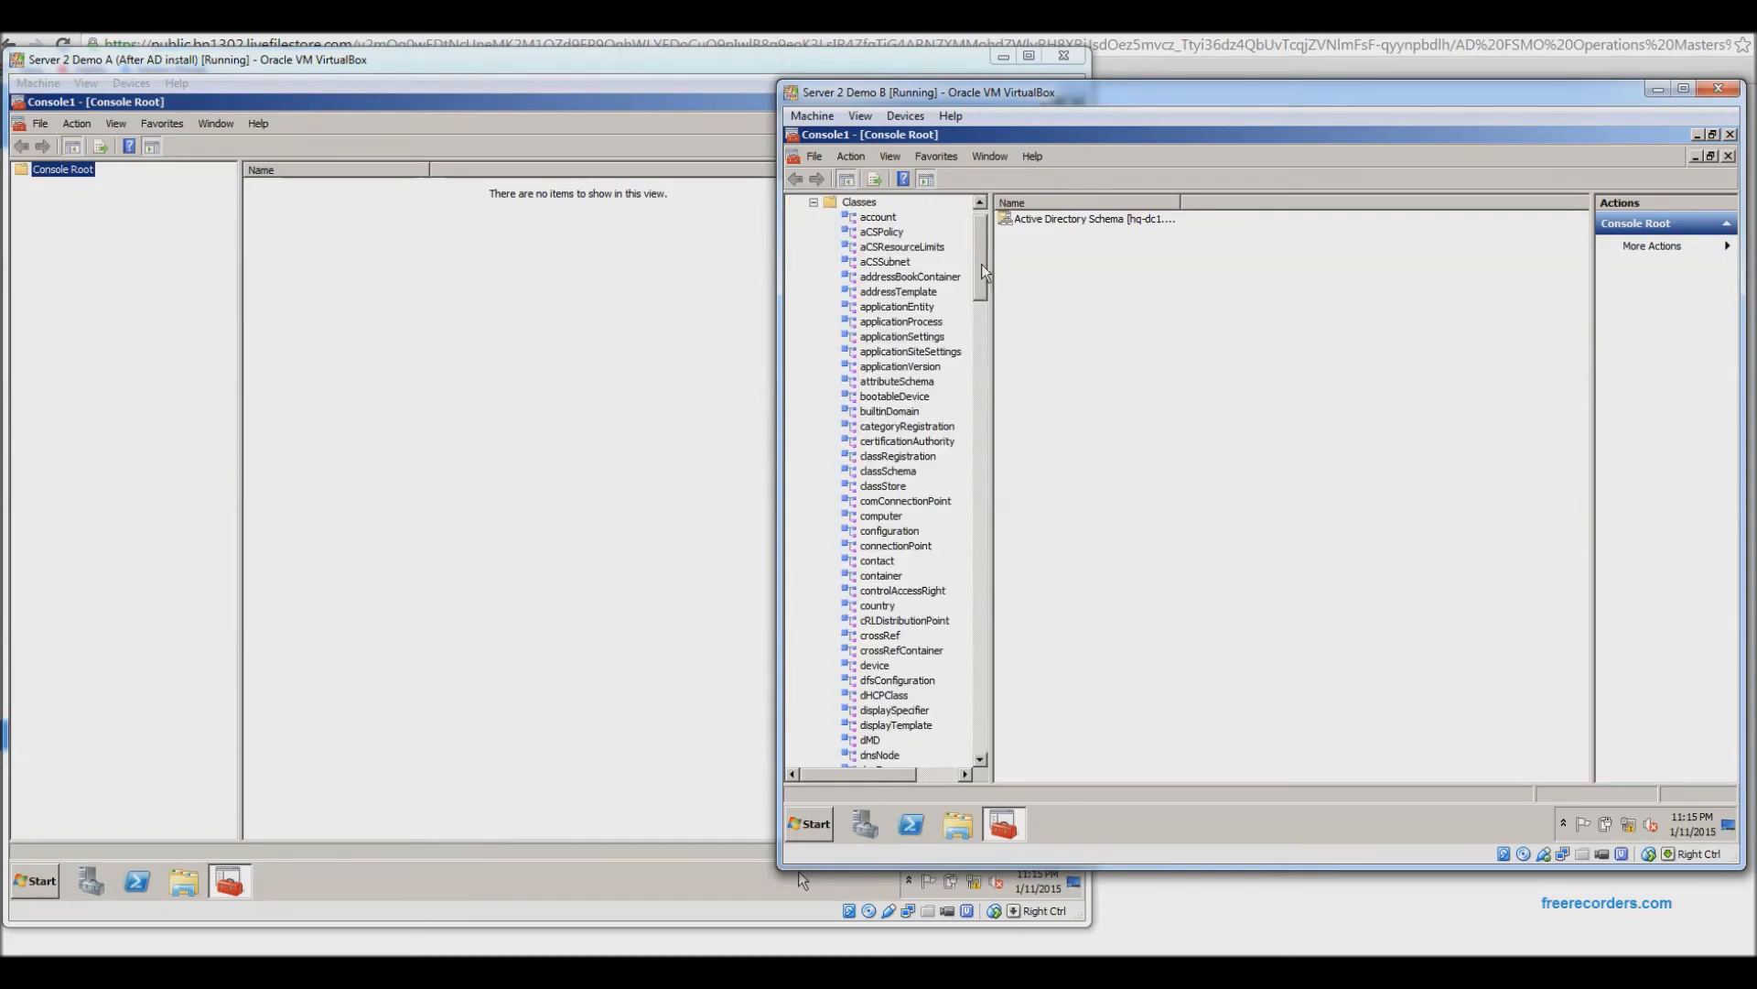
mouse_move(984, 272)
left_mouse_down()
mouse_move(952, 468)
mouse_move(988, 245)
left_mouse_up()
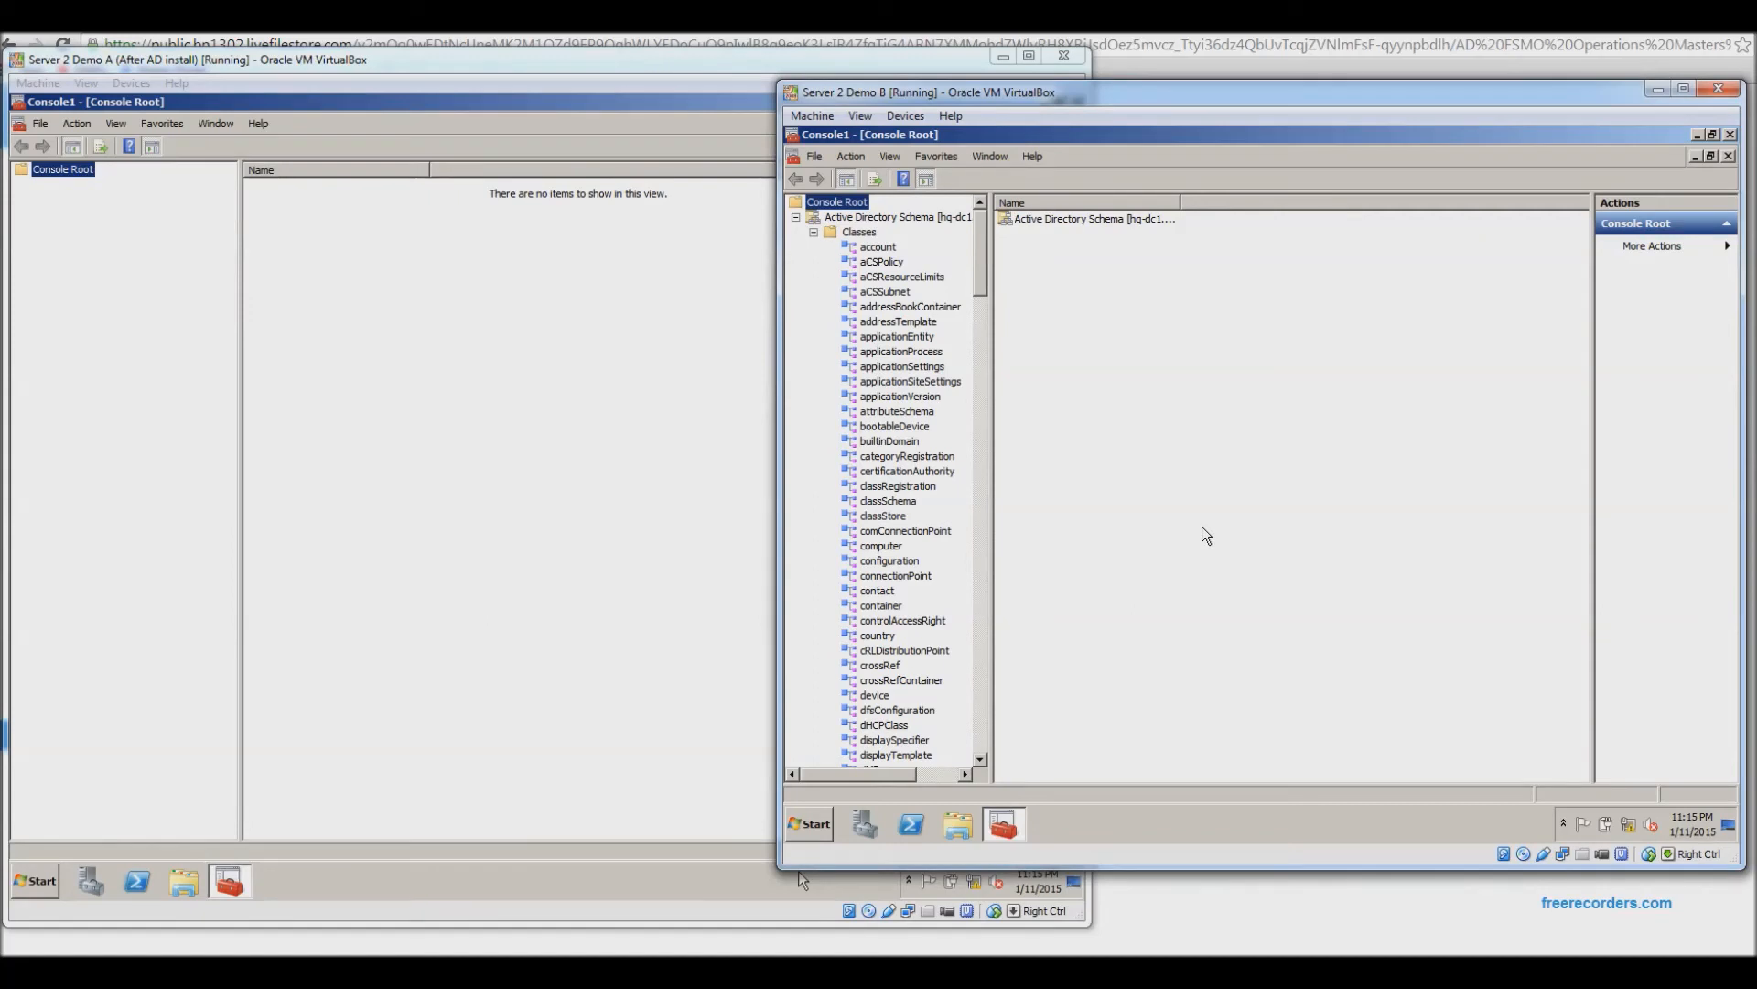
Open Active Directory Users and Computers and show the contoso.com Users container.
left_click(809, 829)
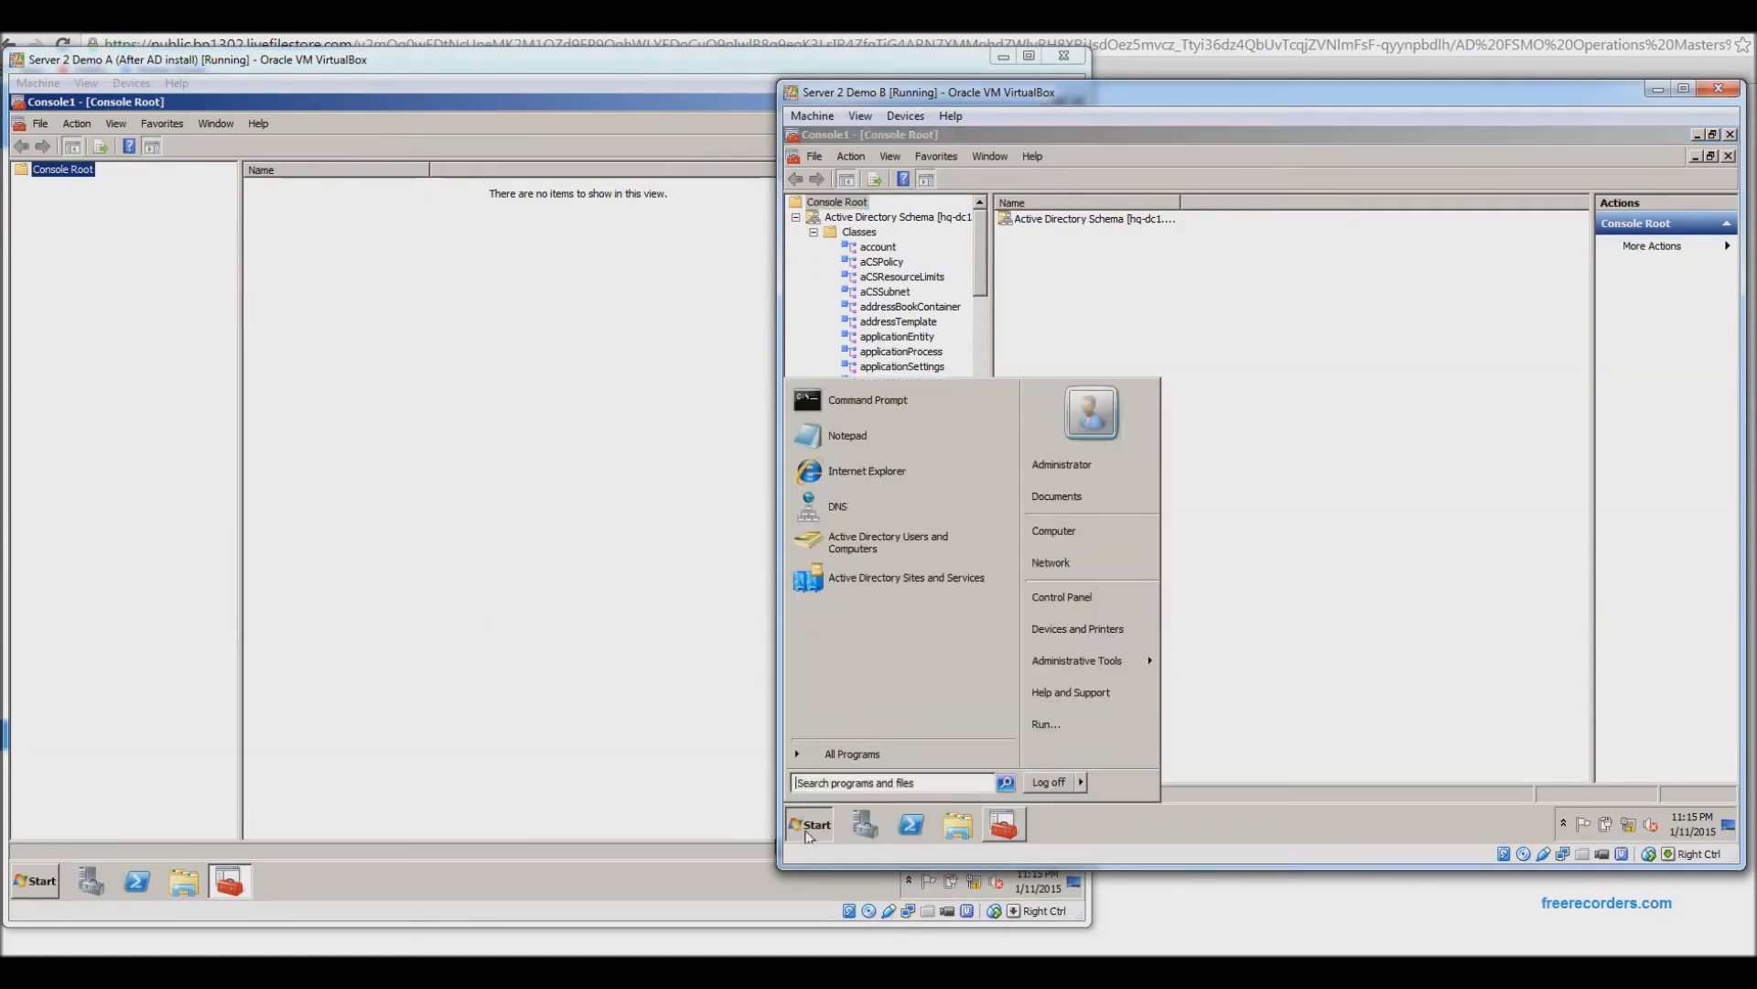
left_click(925, 546)
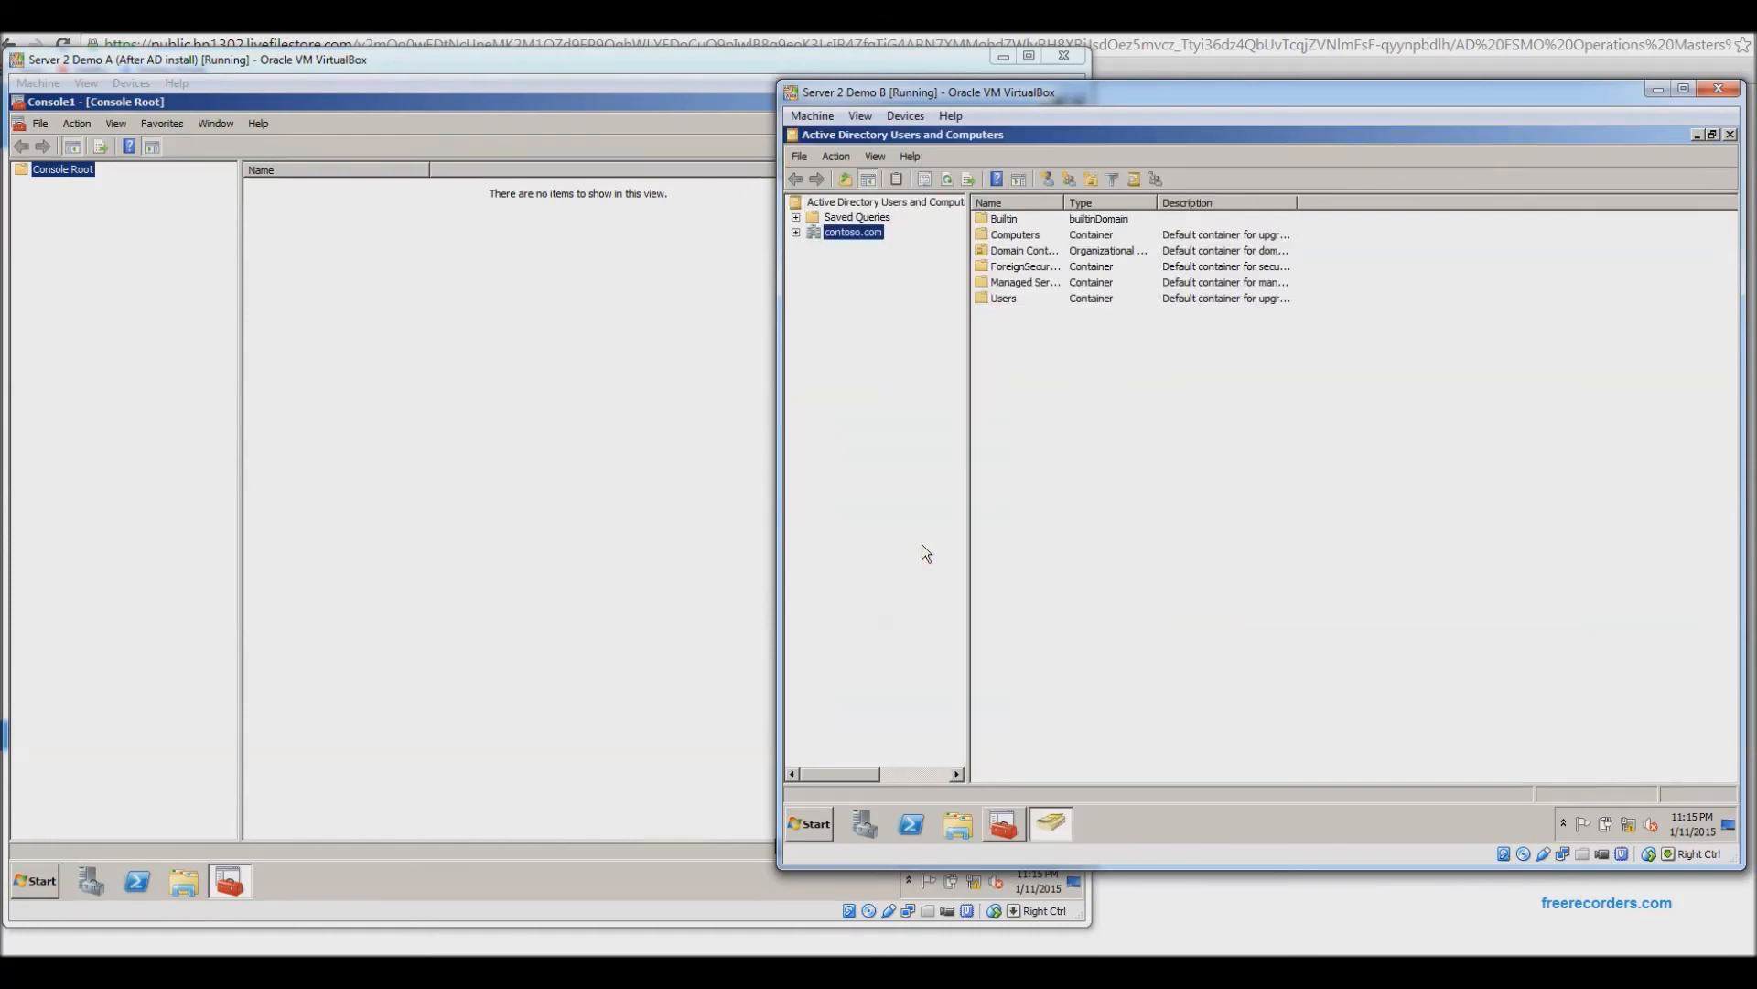
left_click(795, 231)
left_click(834, 322)
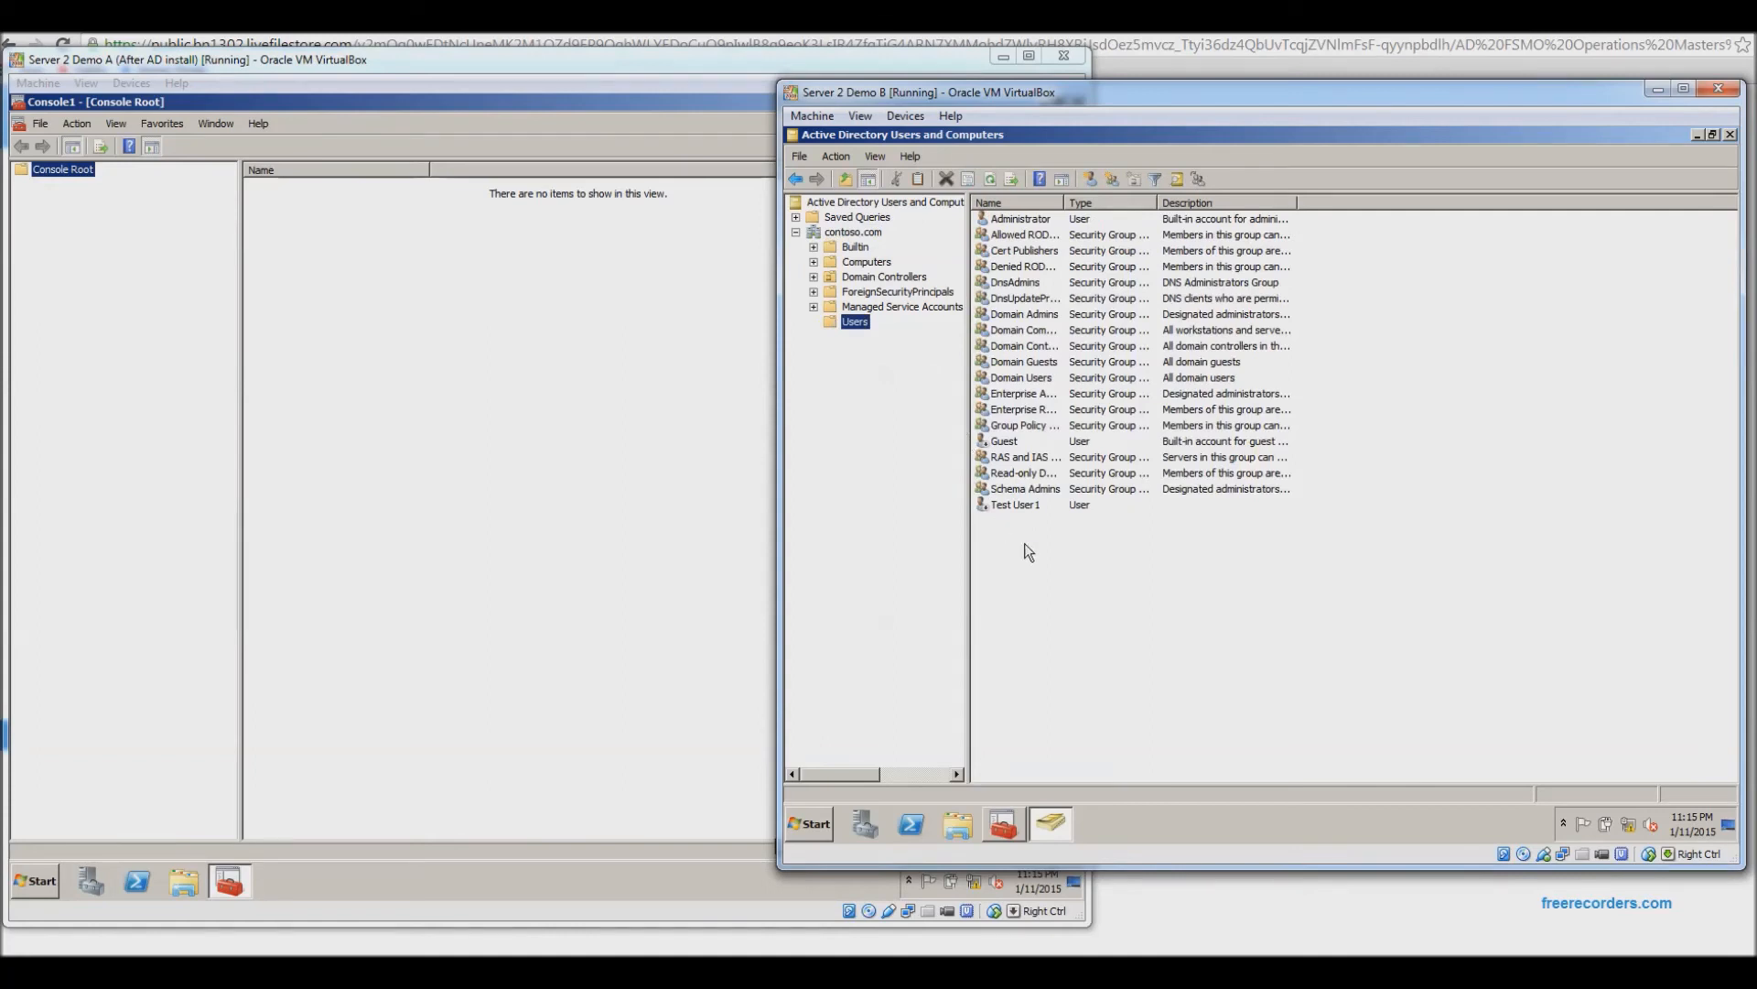
Review Test User1's Address, Member Of and Remote Desktop profile tabs, cancel, and return to Console1.
right_click(1020, 502)
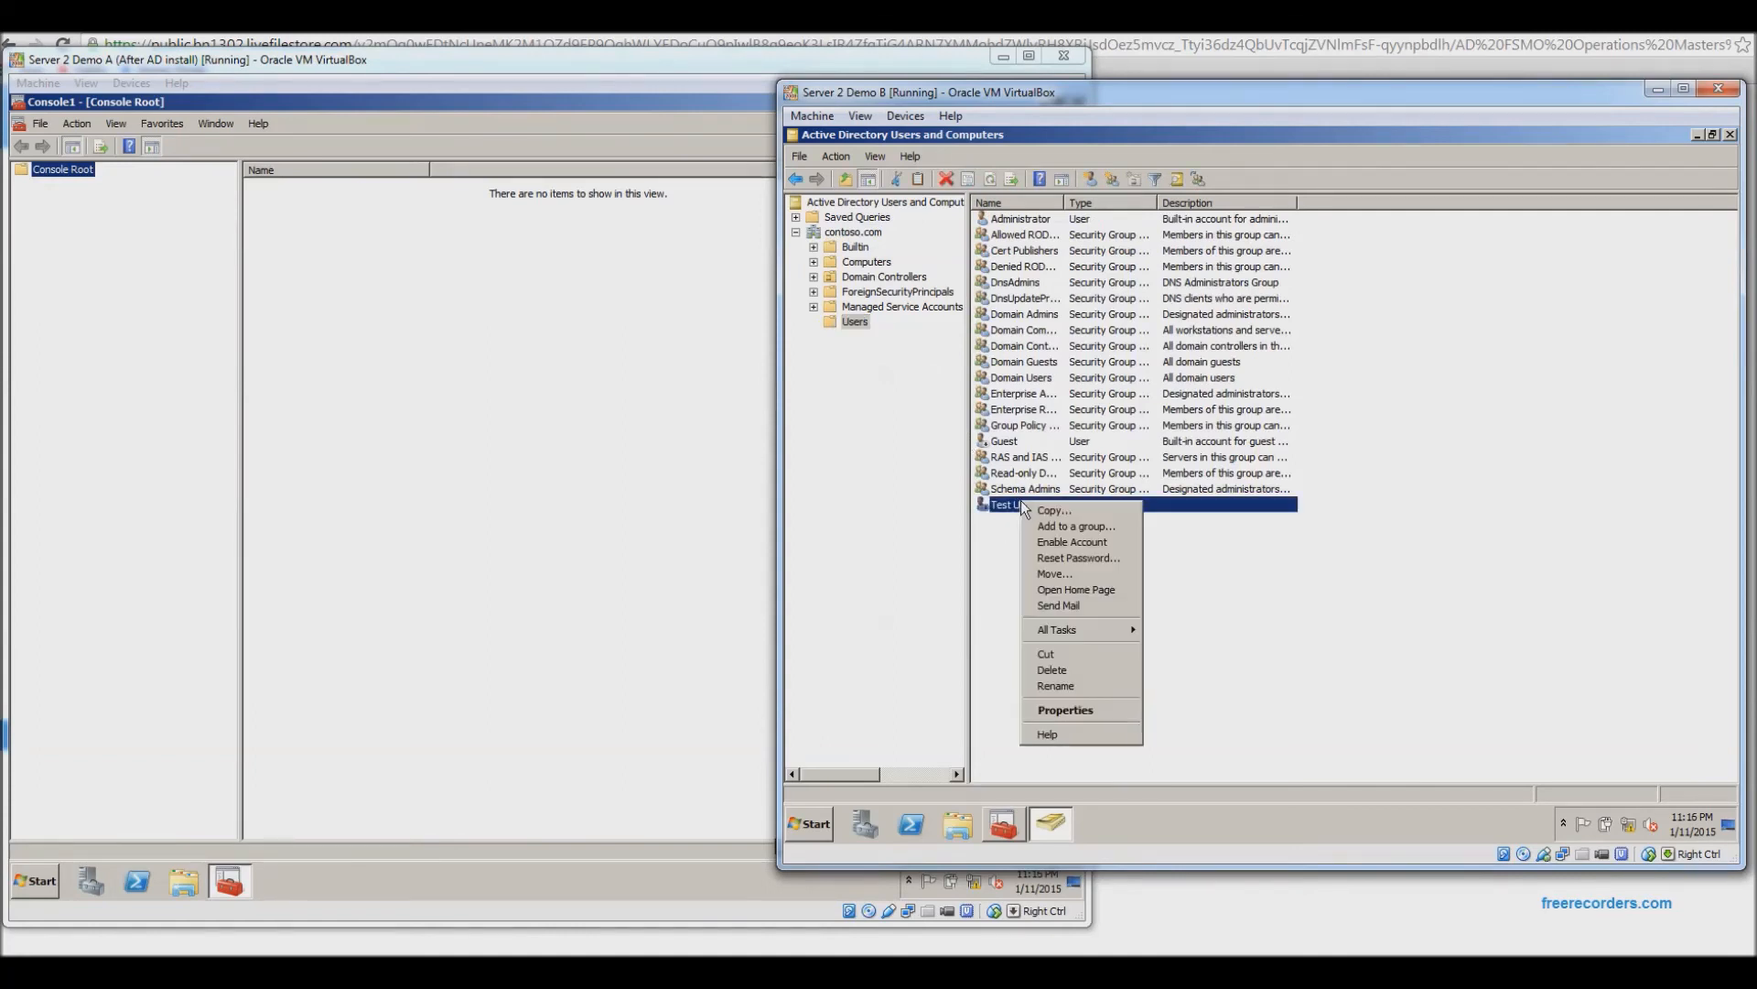
left_click(1067, 710)
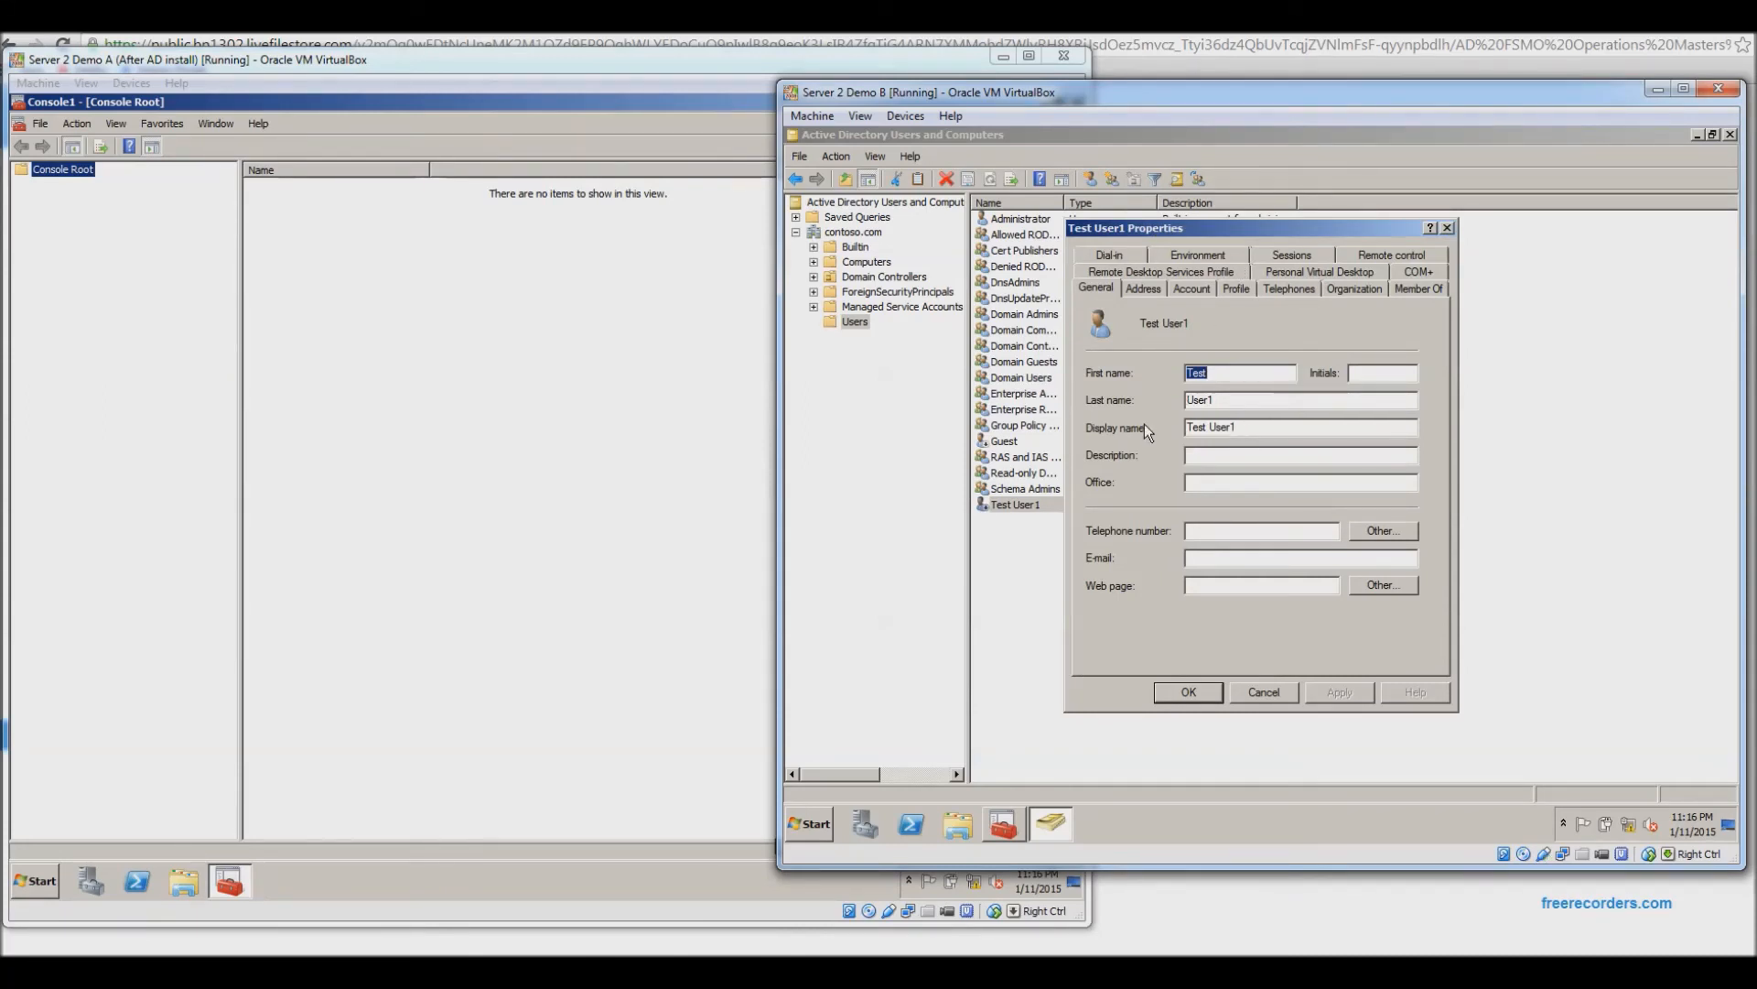
left_click(1149, 285)
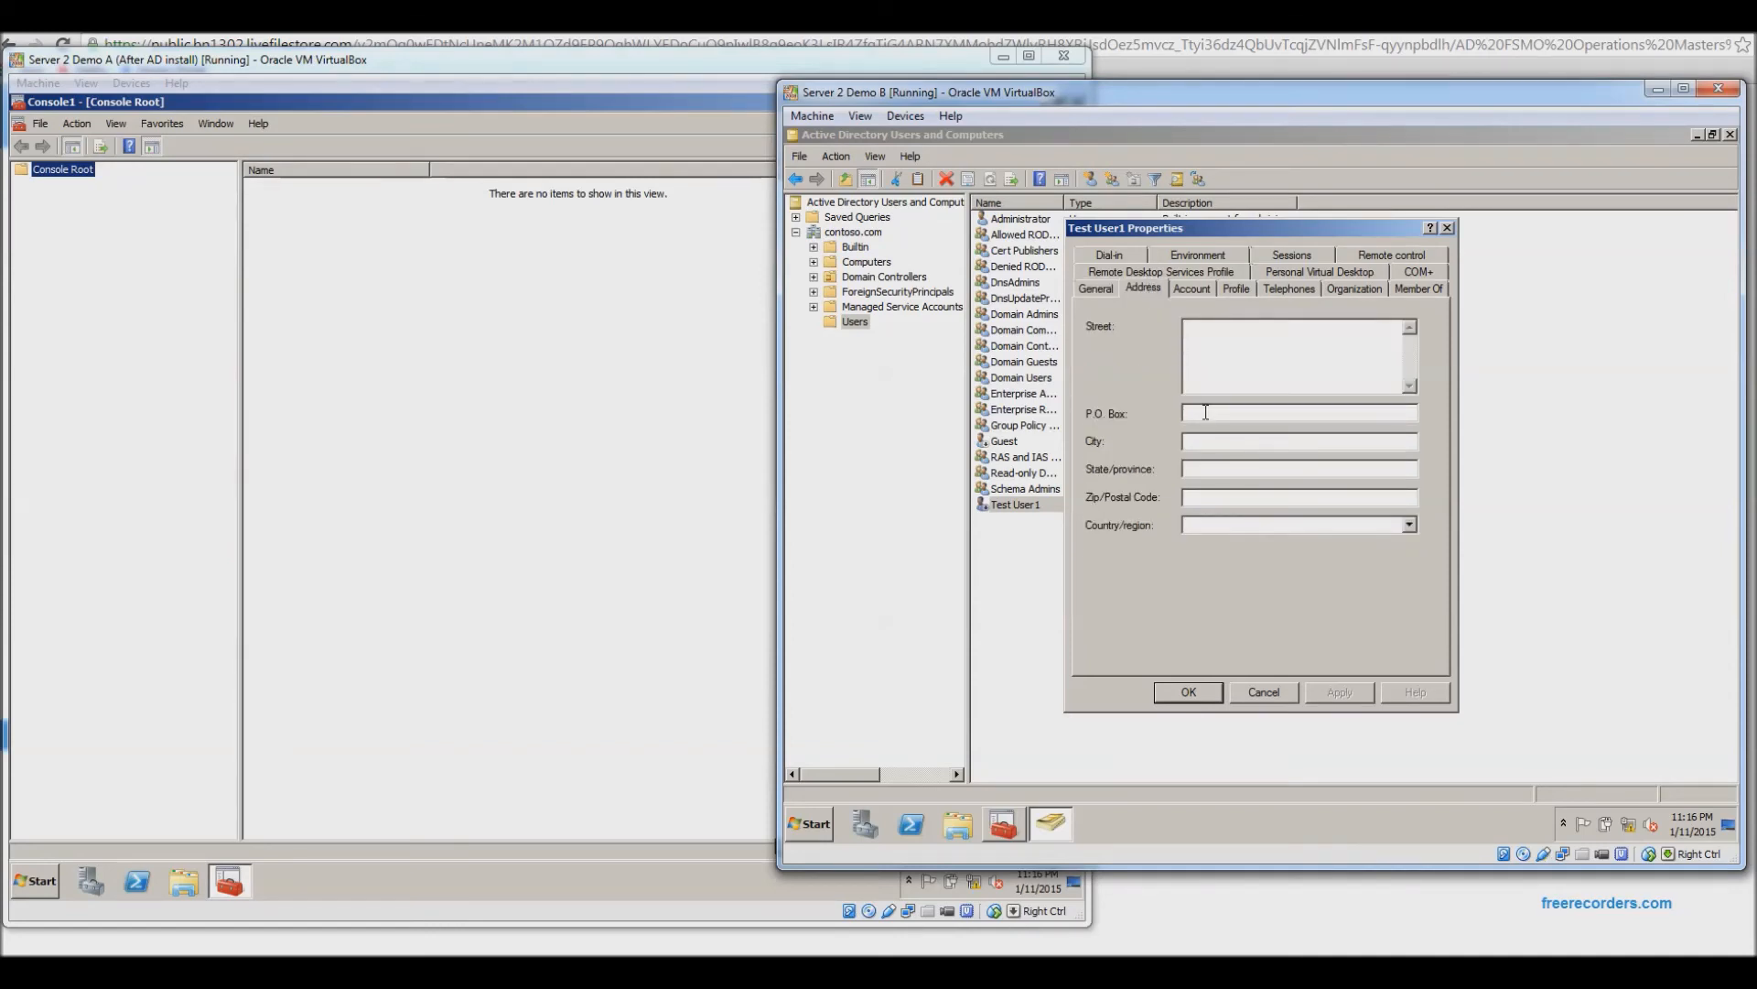
left_click(1395, 286)
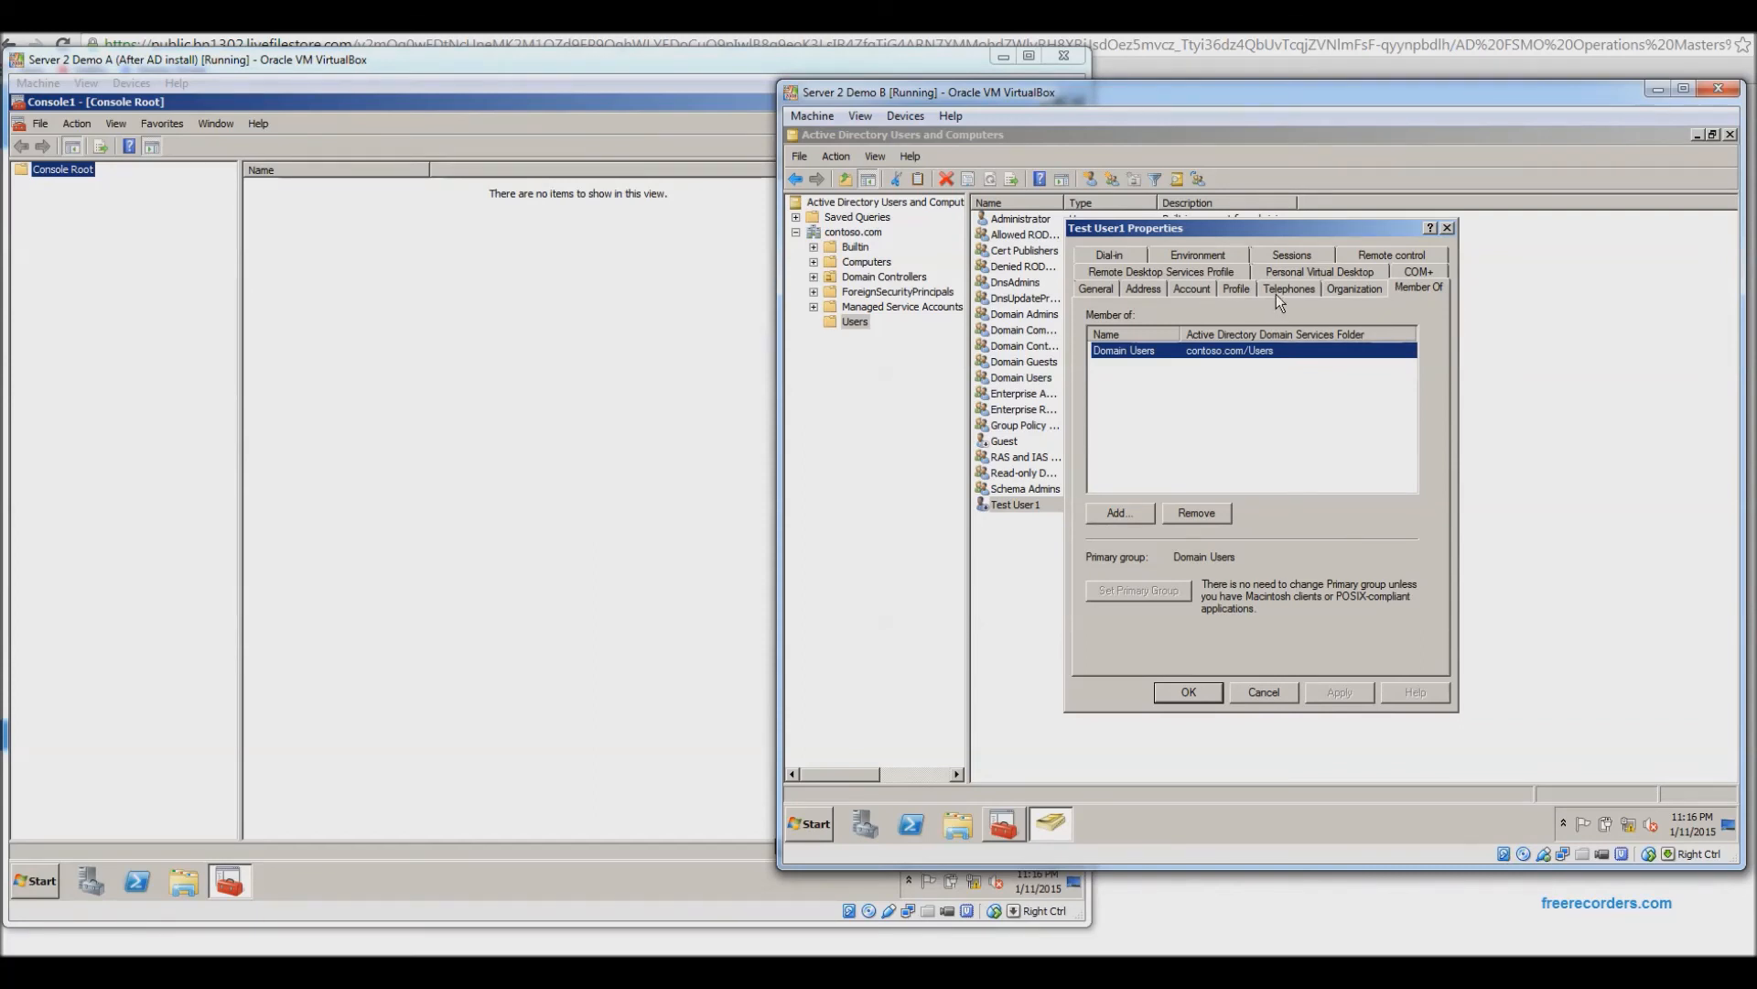
left_click(1208, 271)
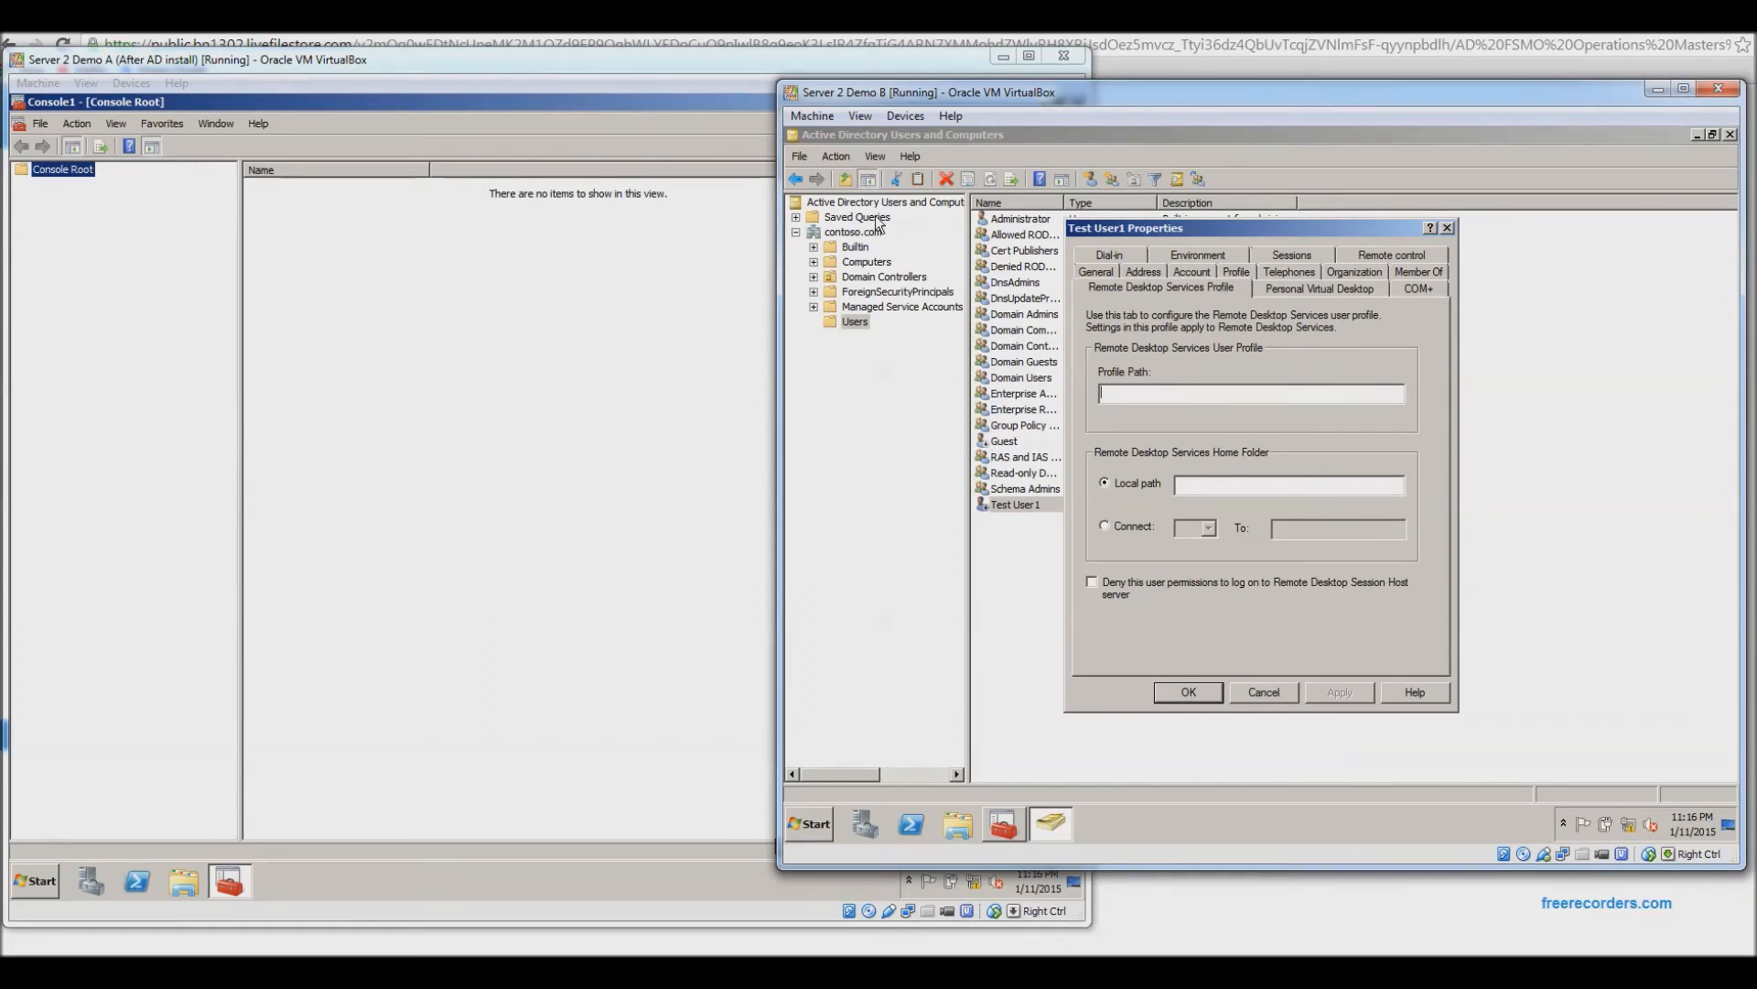
left_click(1278, 694)
left_click(1001, 826)
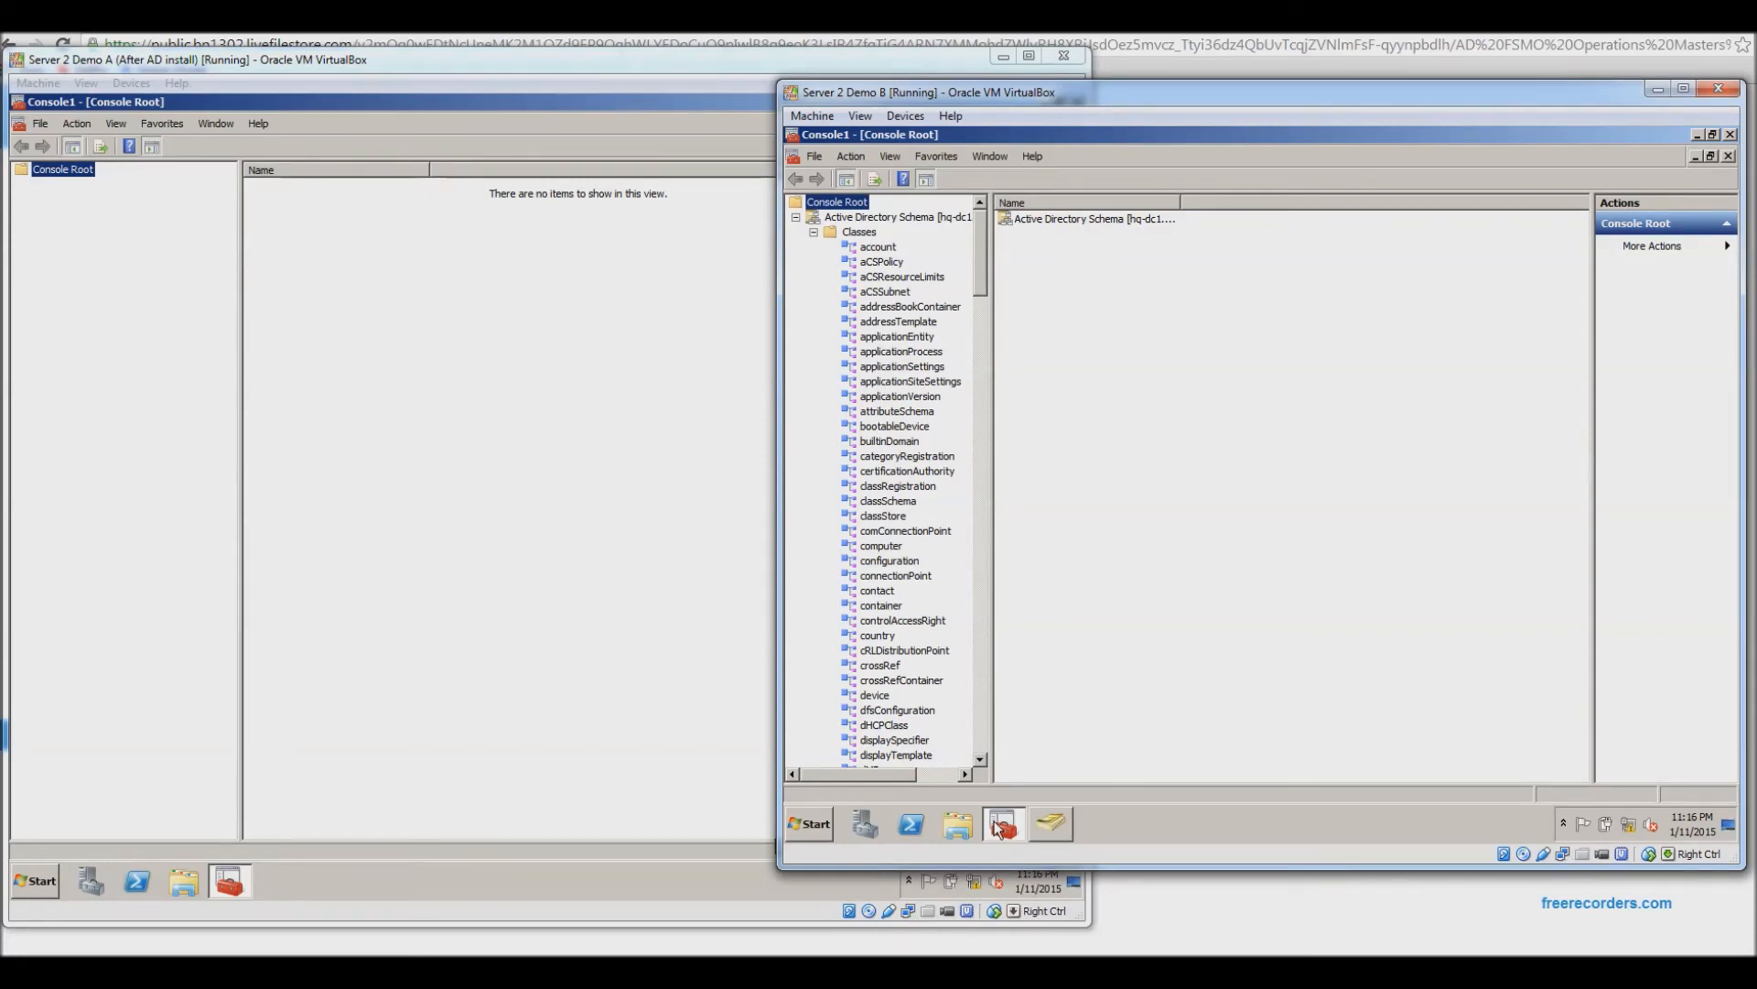
Collapse Classes and widen the tree to show the server name hq-dc1.contoso.com.
left_click(814, 233)
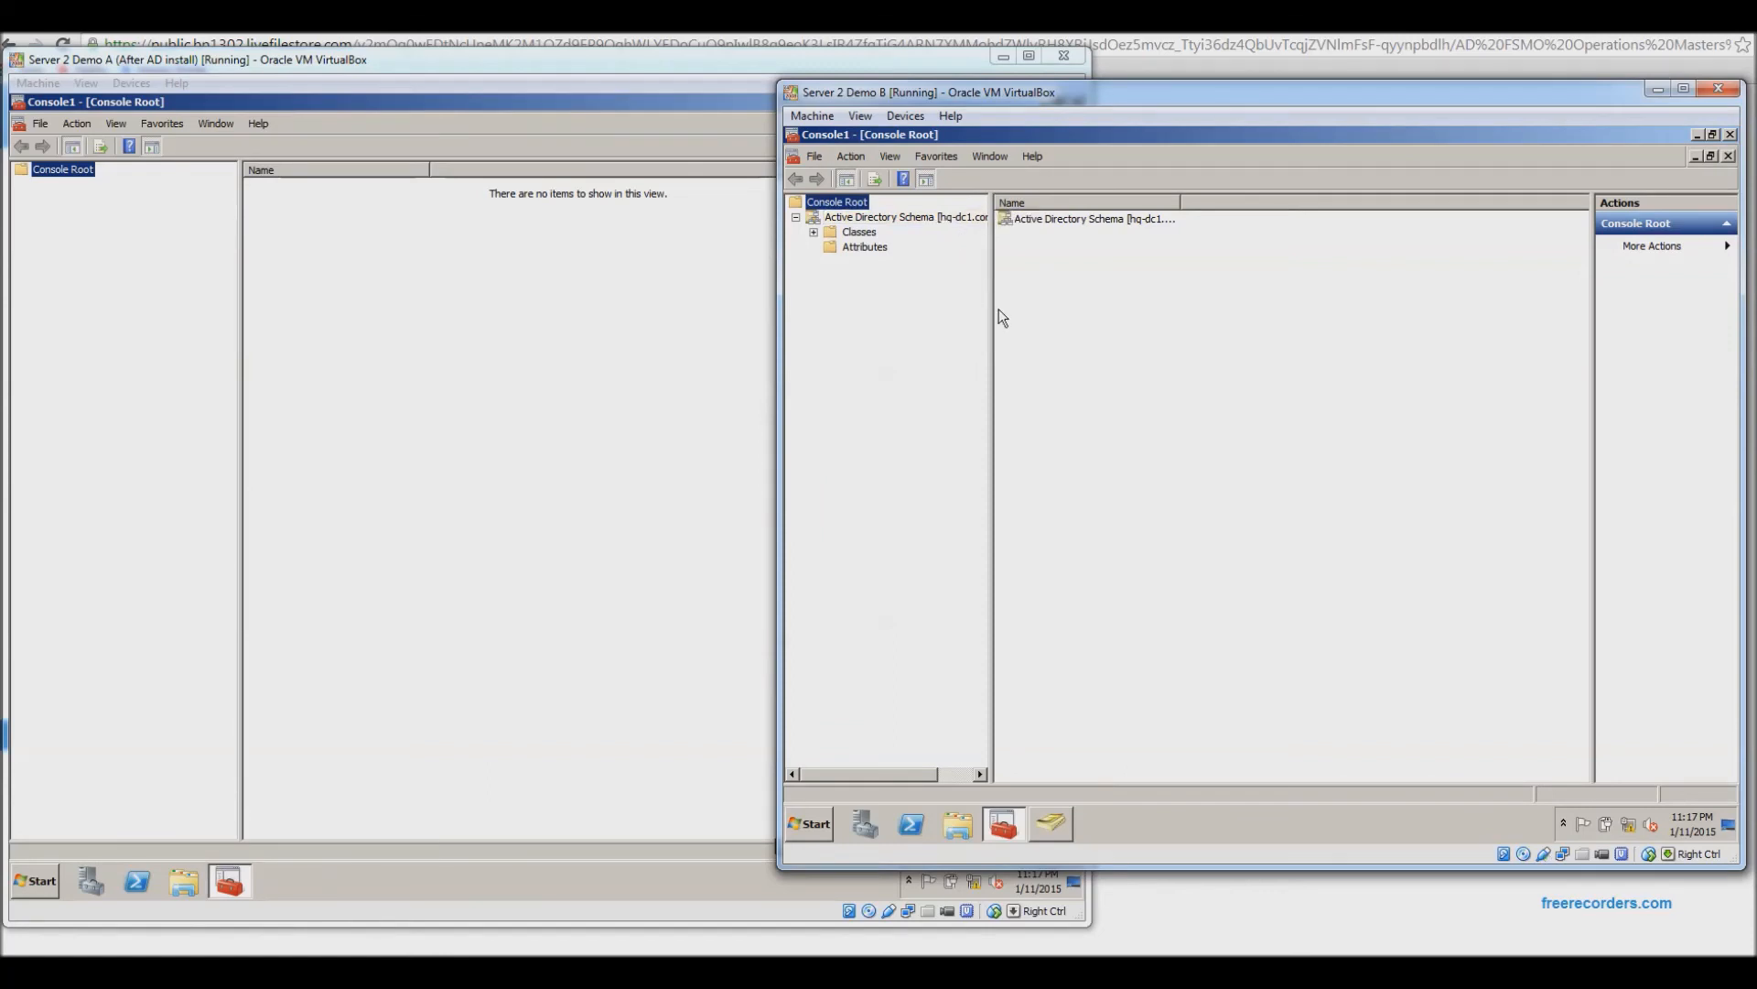
left_click_drag(993, 313, 1051, 314)
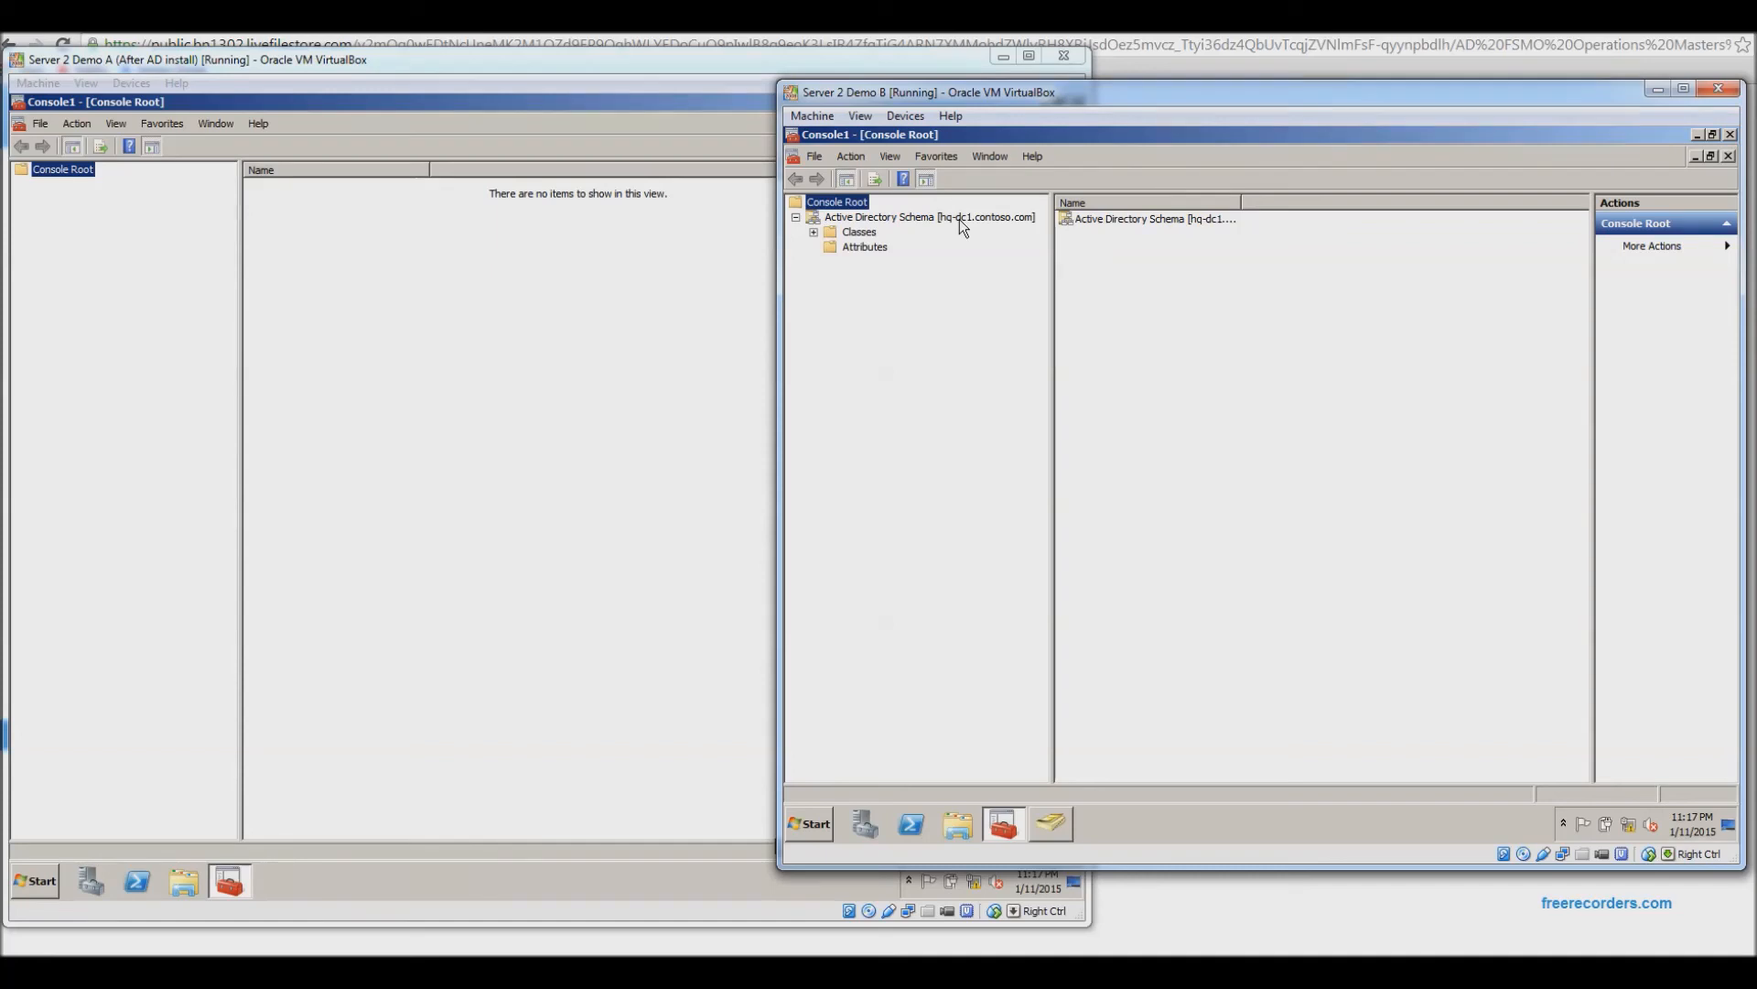
right_click(912, 221)
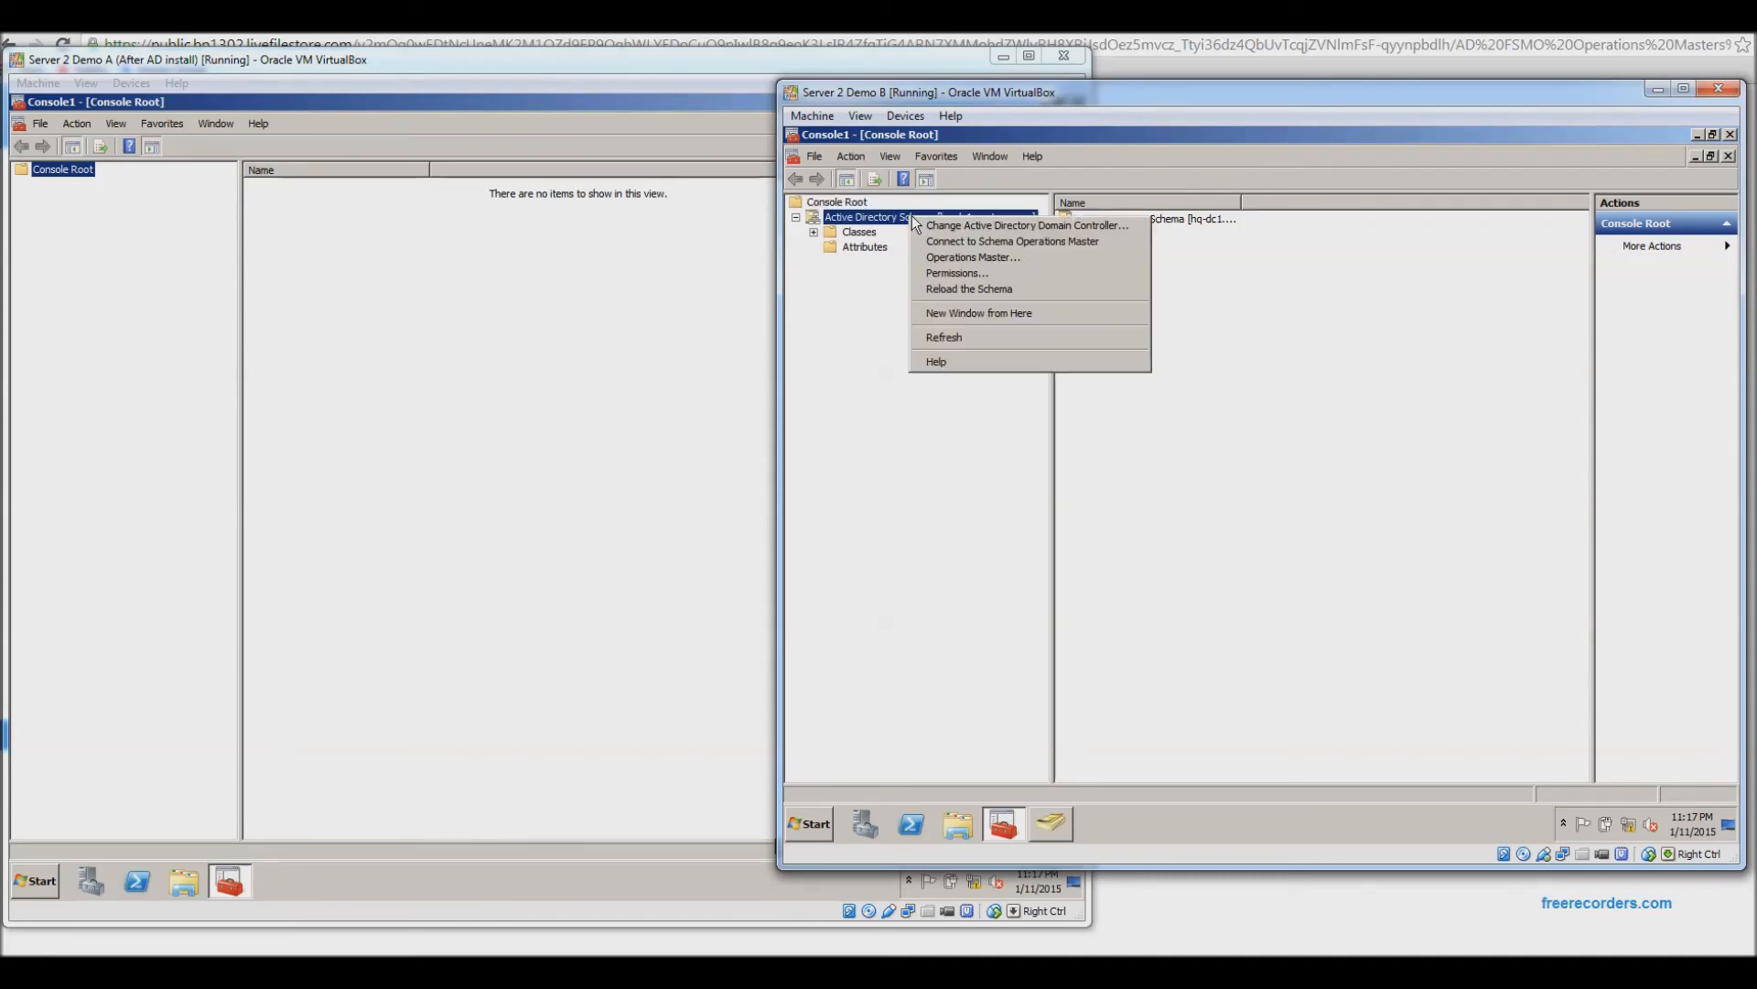
left_click(985, 260)
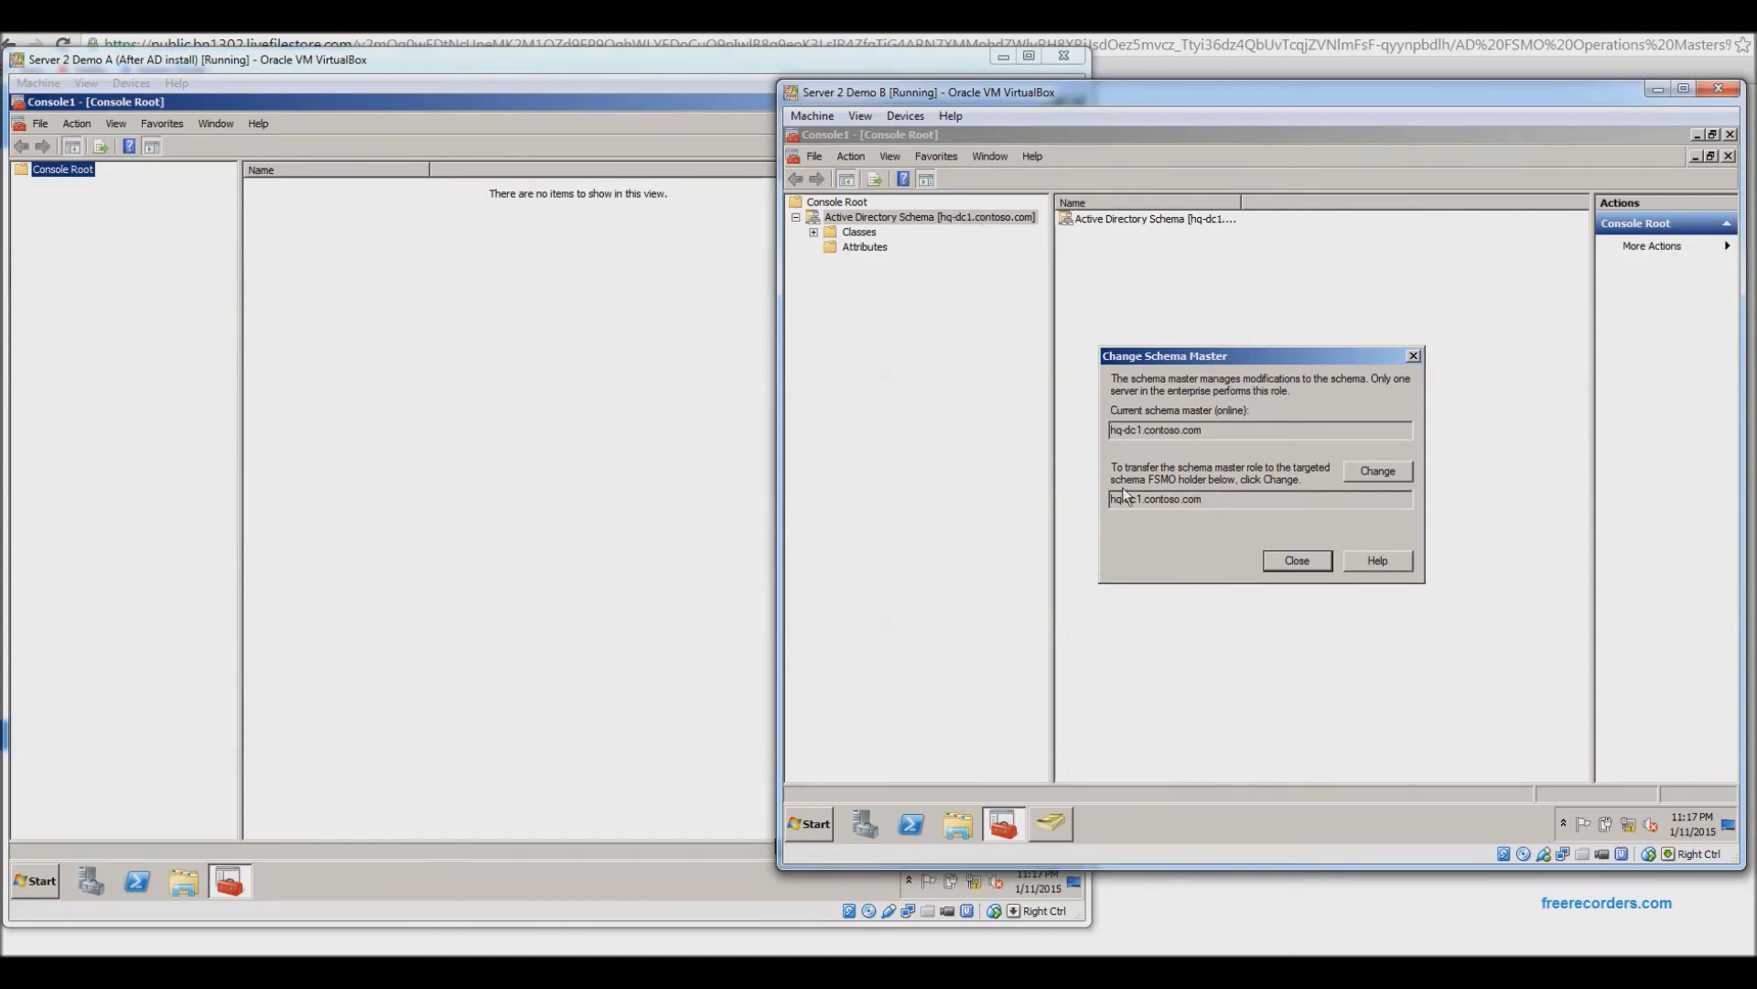
left_click_drag(1202, 492, 1100, 493)
left_click(1298, 560)
Point the schema console at CHICAGO-DC1 and dismiss the not-schema-master warning.
right_click(906, 217)
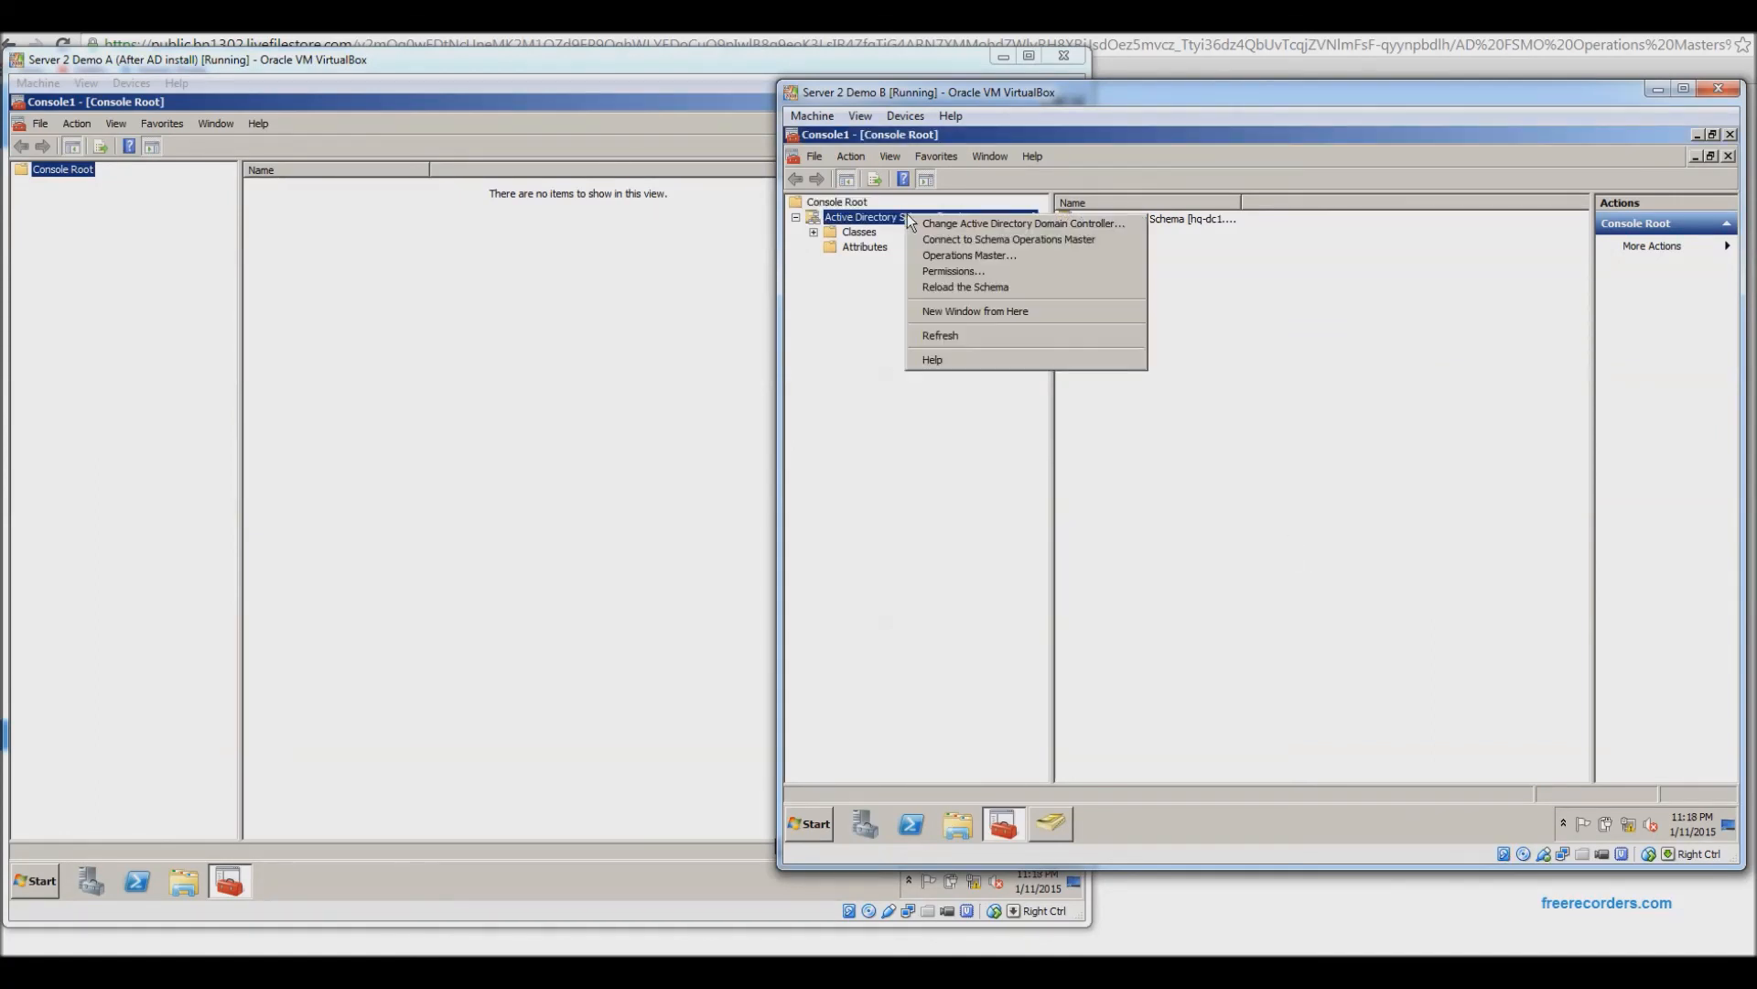
left_click(972, 225)
left_click(1063, 472)
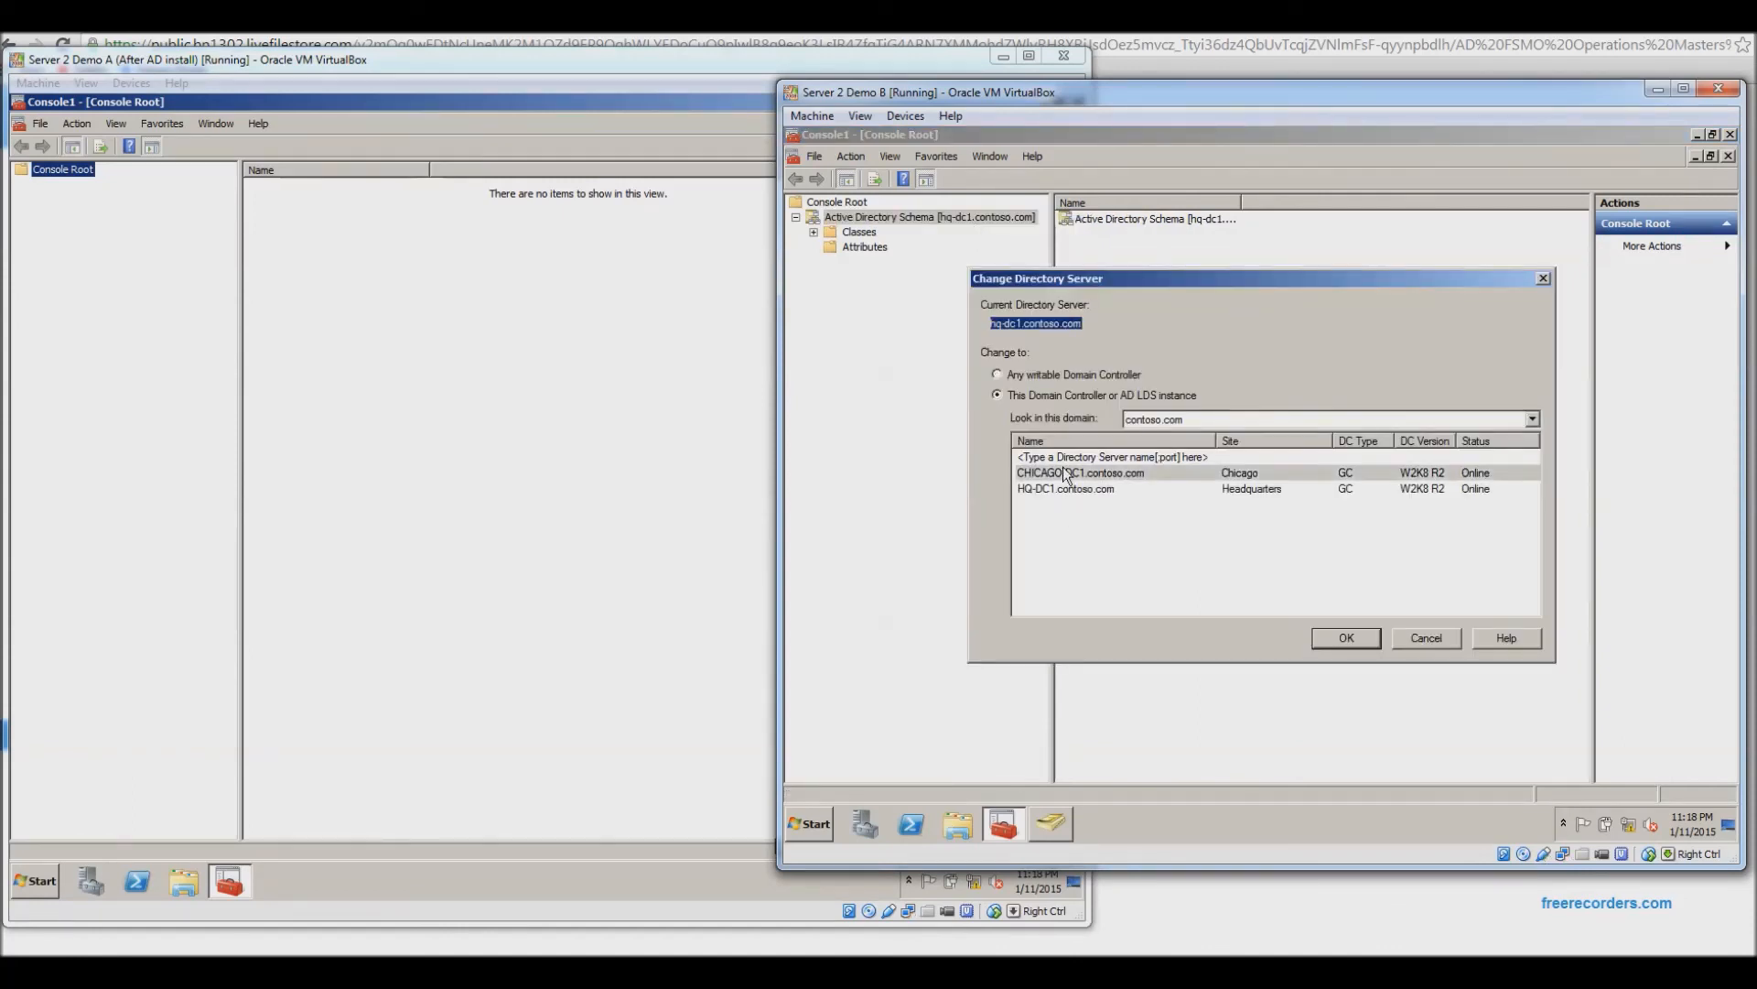
left_click(1356, 636)
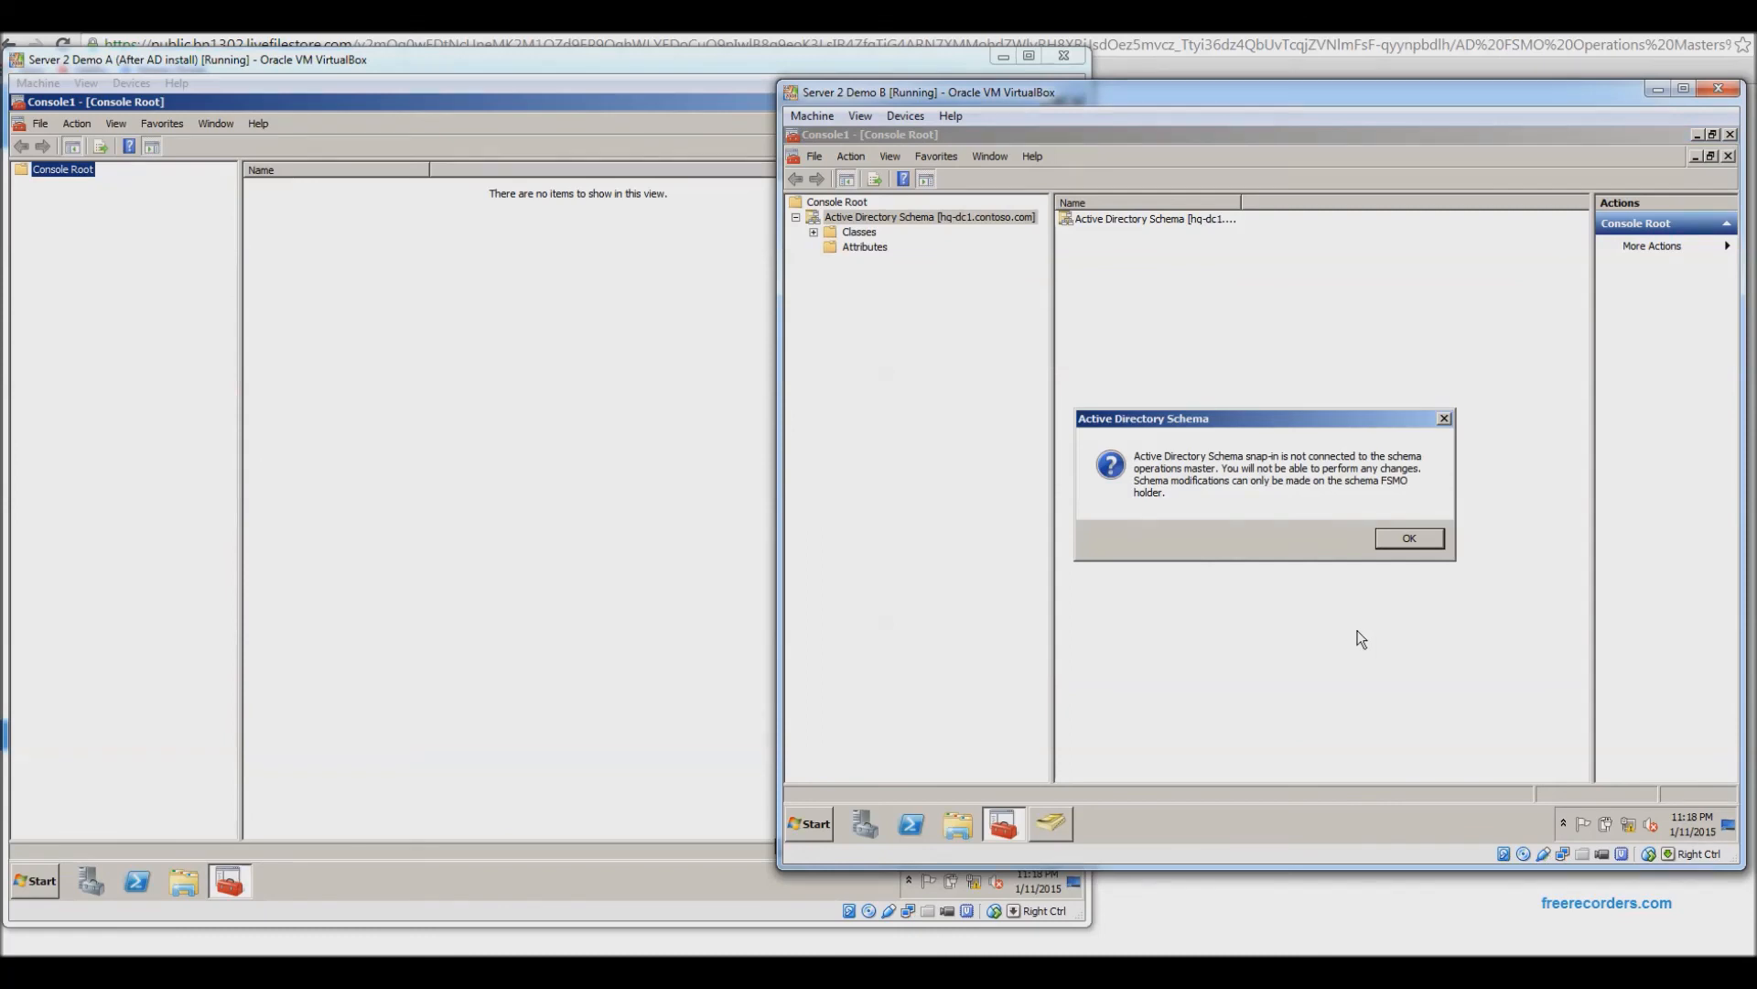
left_click(1410, 538)
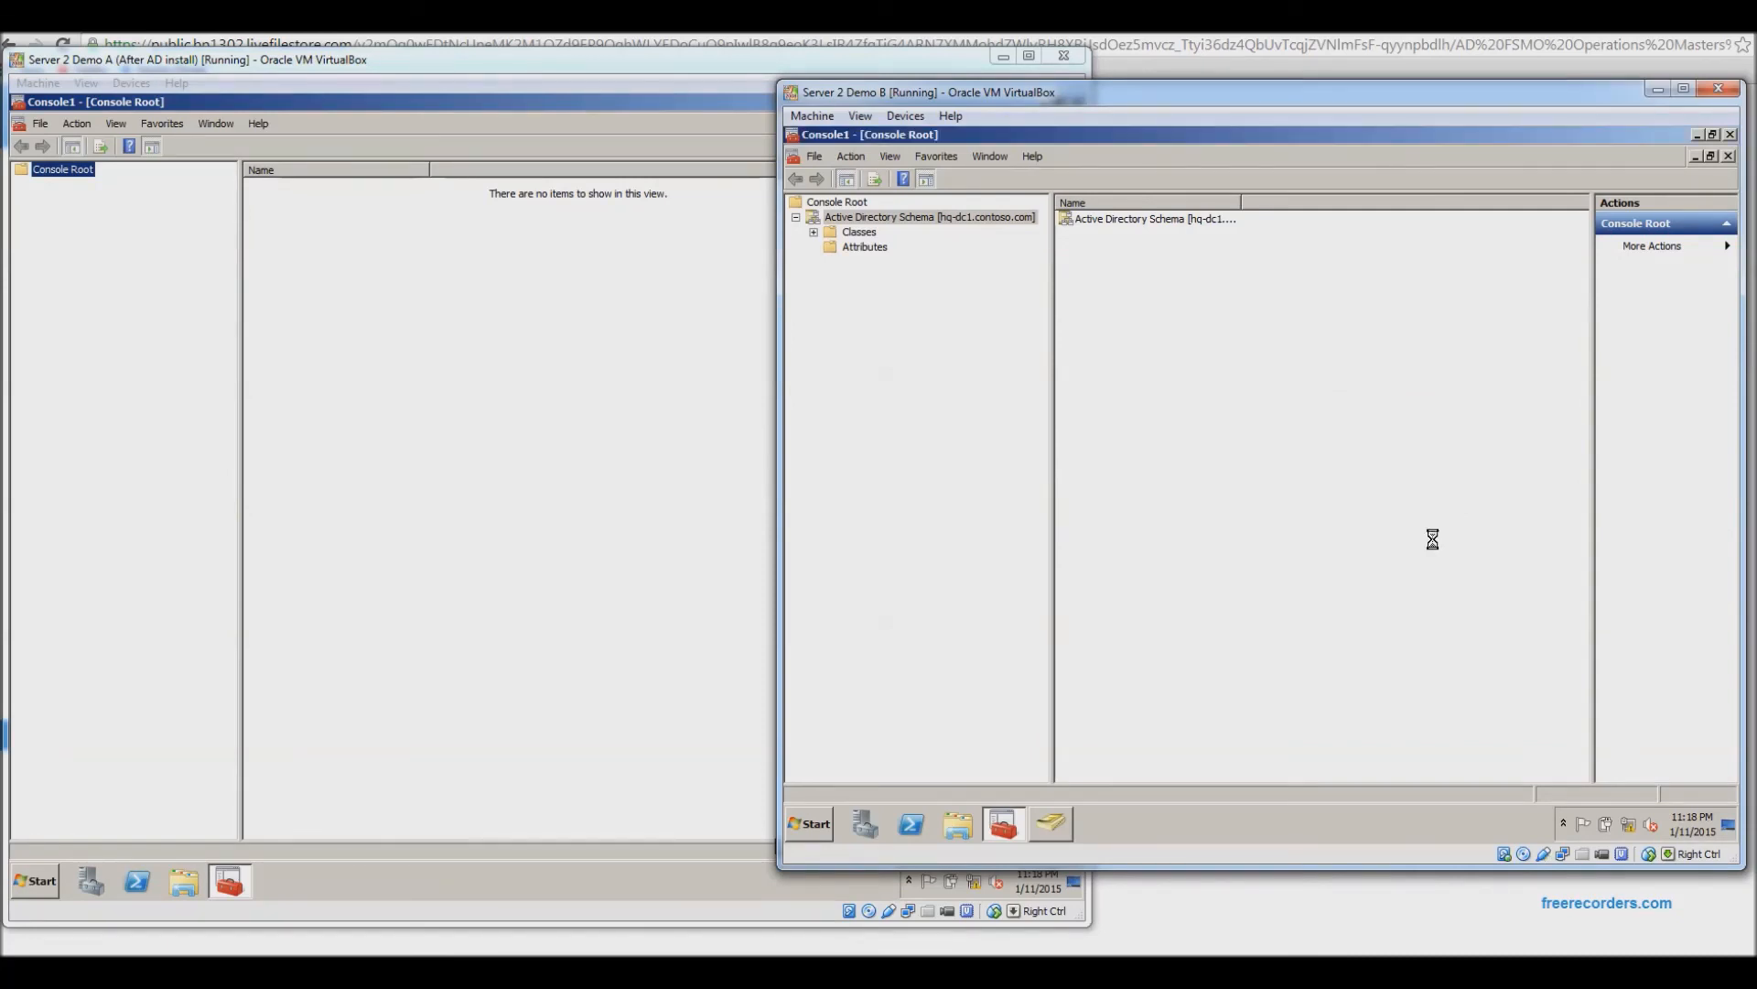
Expand Classes and review the schema Operations Master targeting CHICAGO-DC1.contoso.com, then close it.
left_click(815, 233)
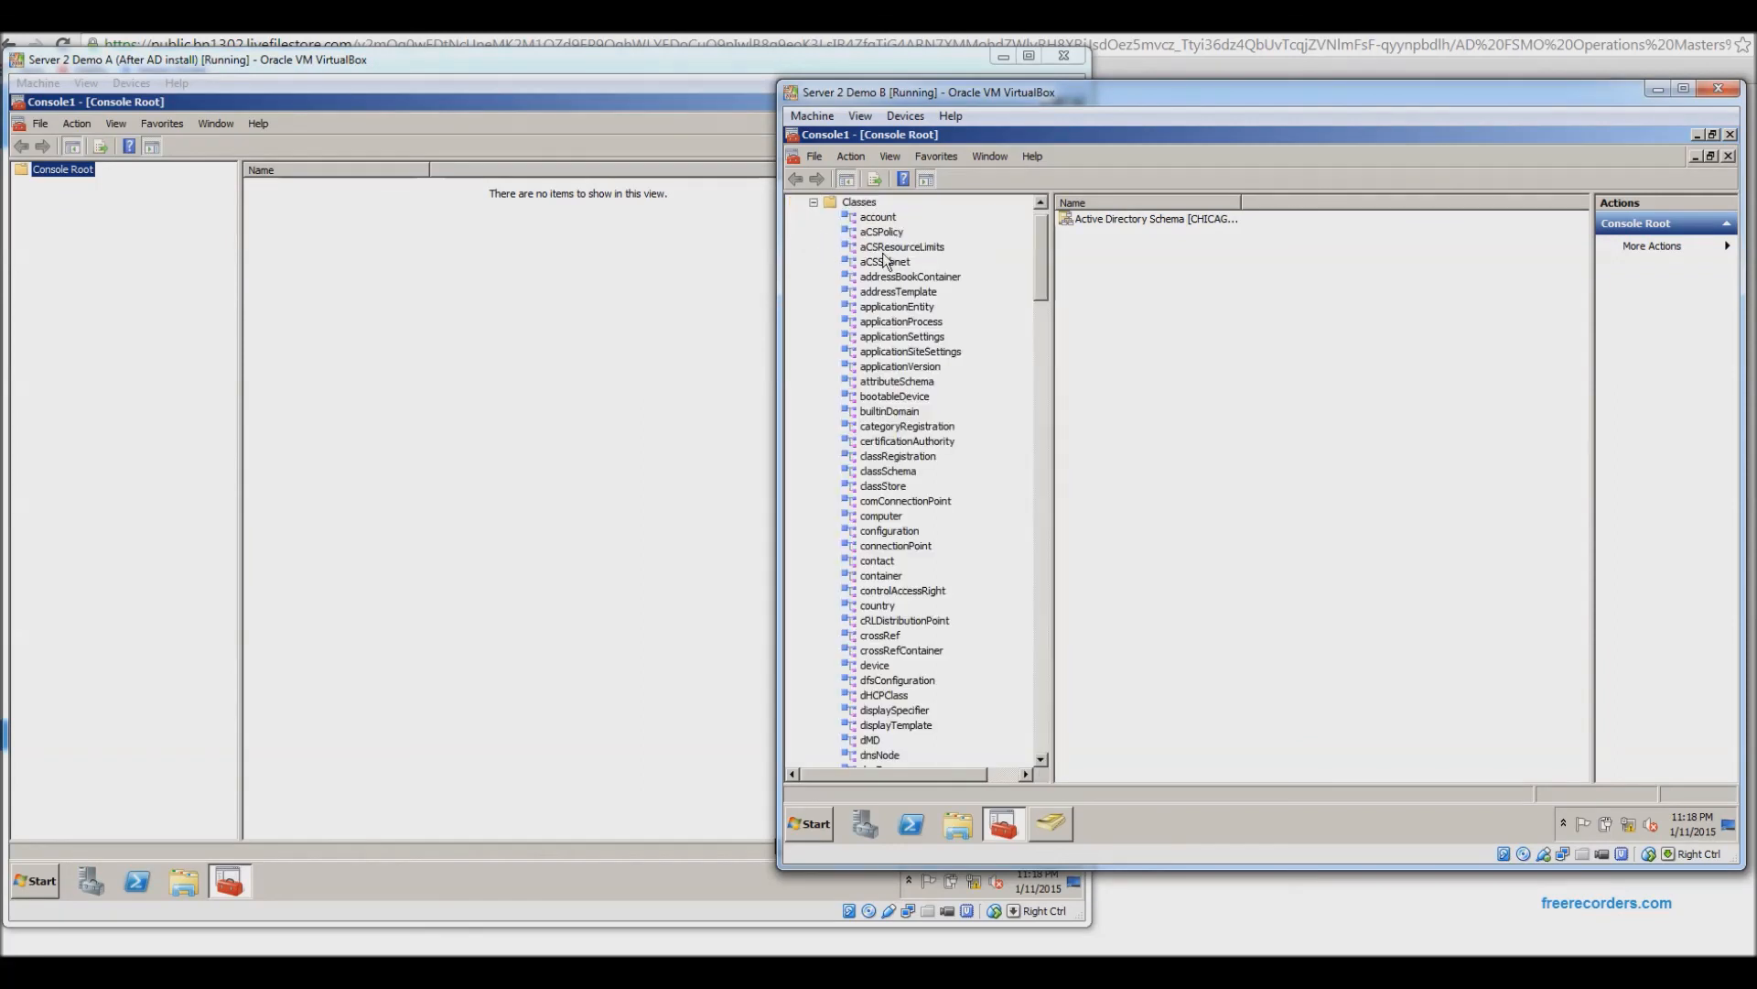
scroll(1036, 265, "up", 1)
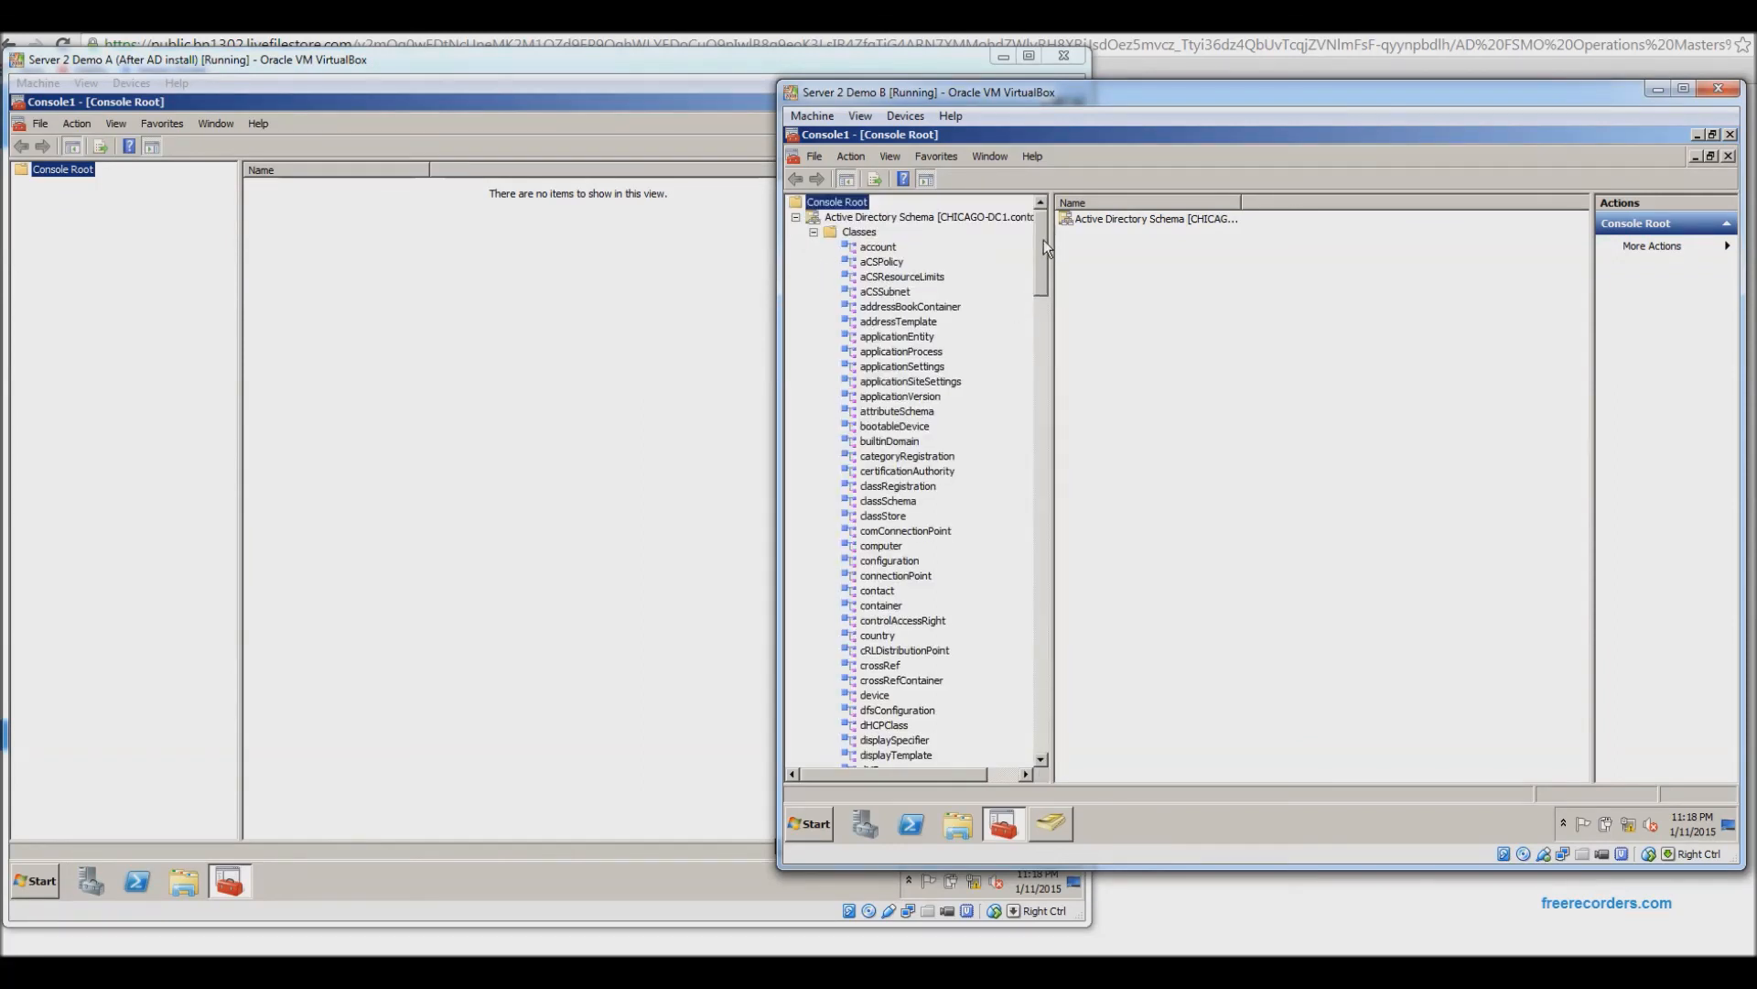
right_click(929, 216)
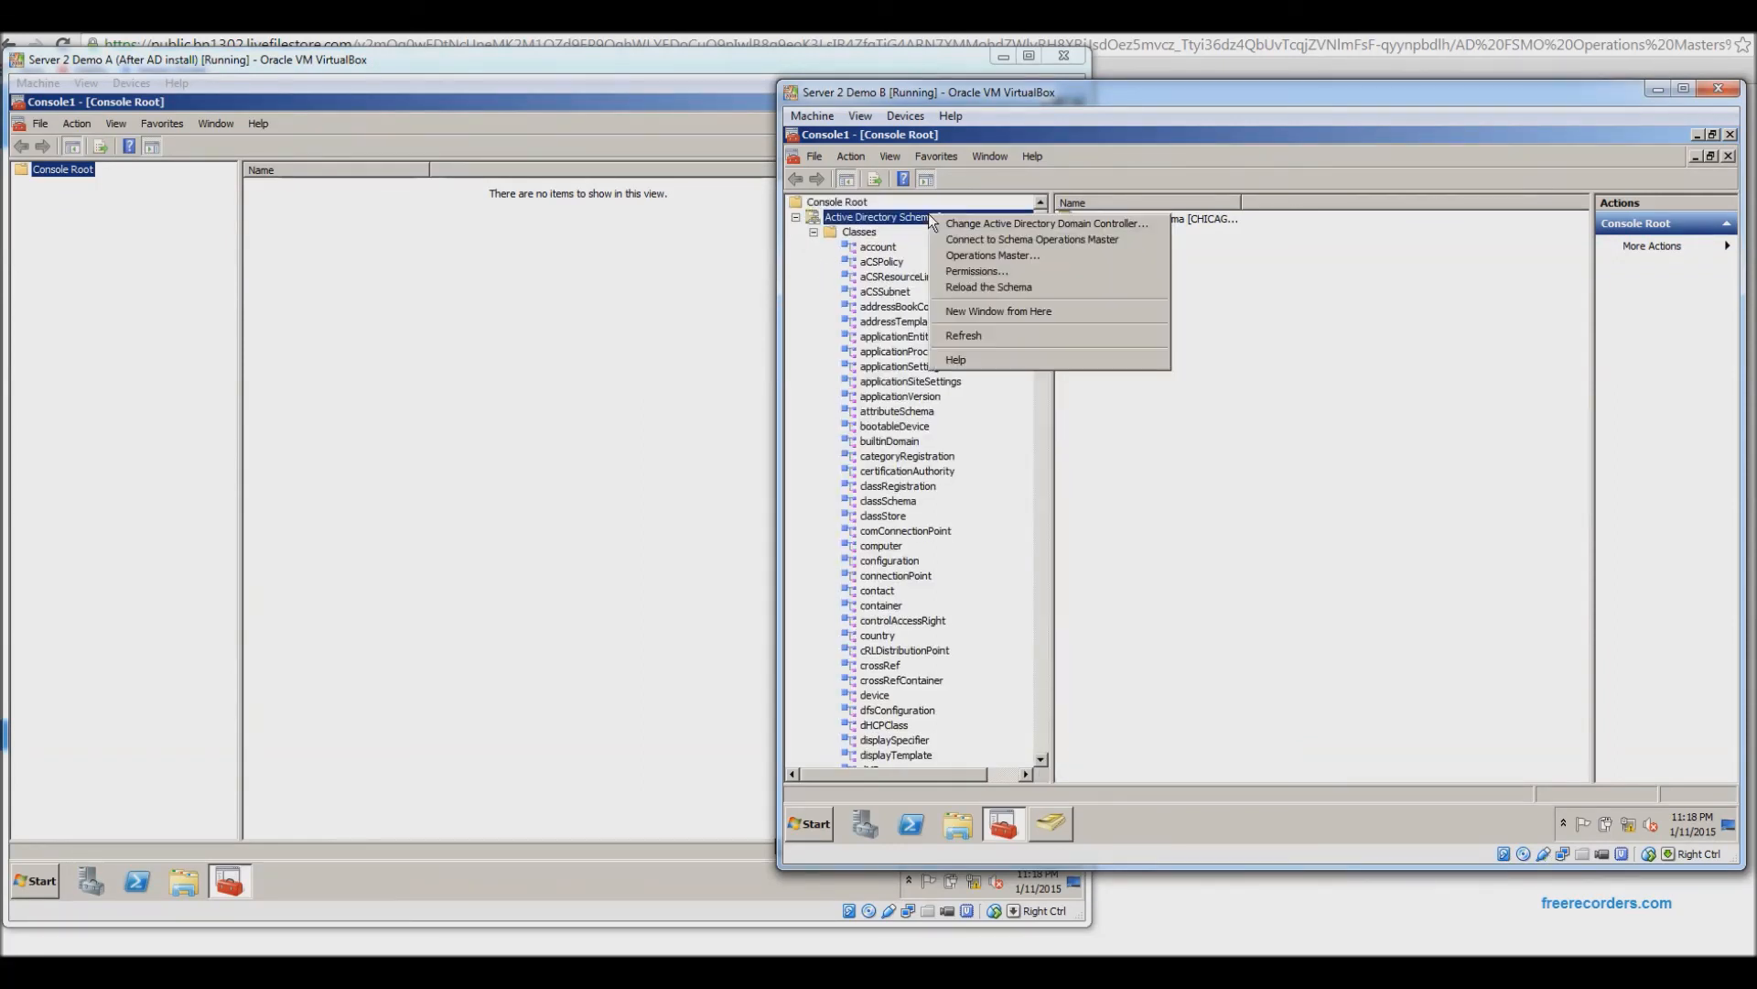
left_click(970, 255)
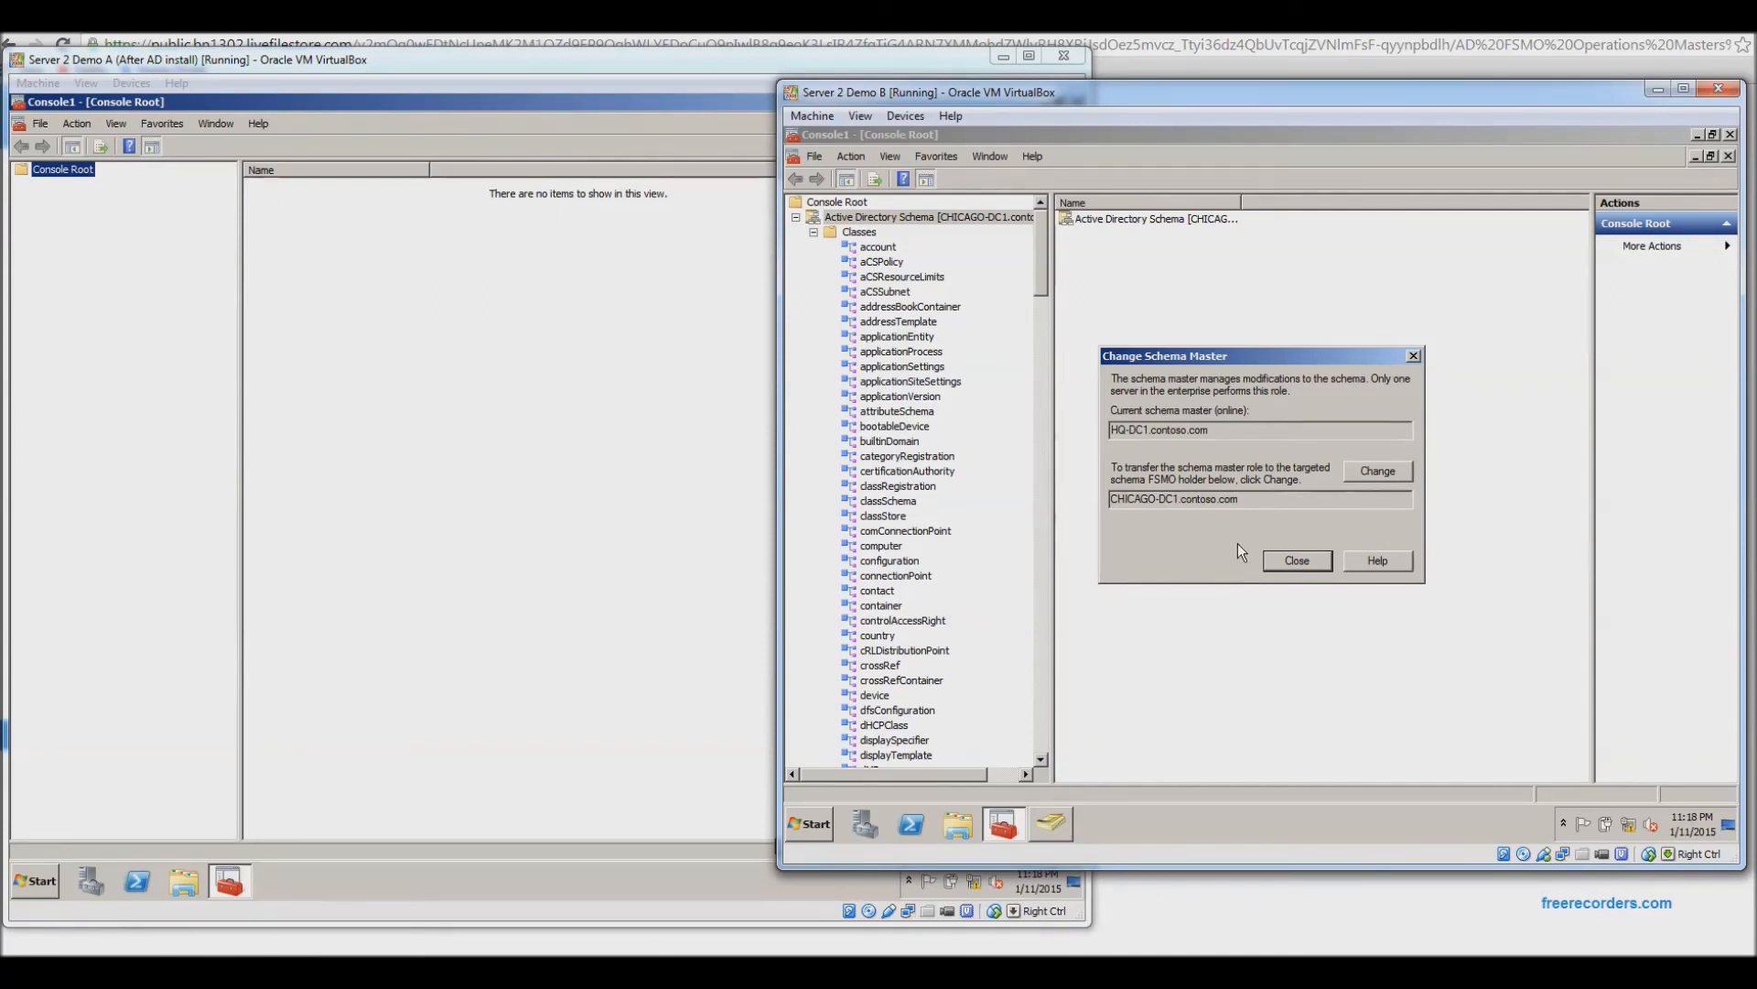
left_click(1315, 562)
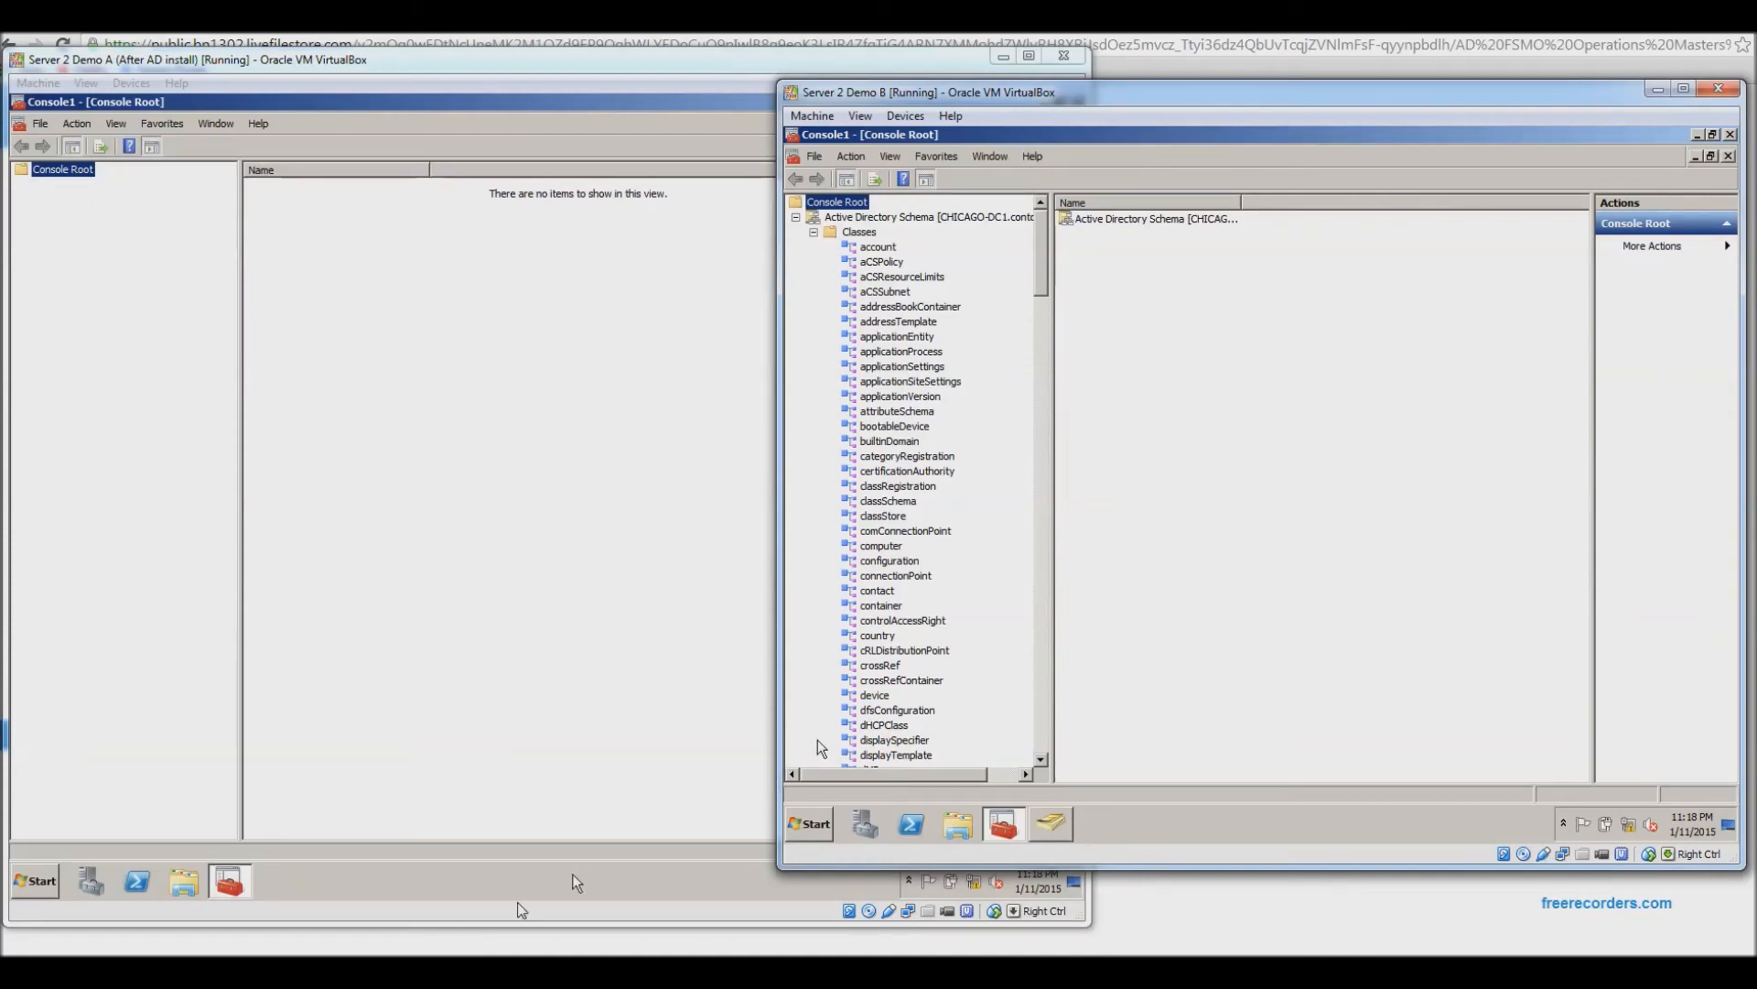
Bring up the Server 2 Network Diagram board in Chrome, ready to add text.
key("alt+Tab")
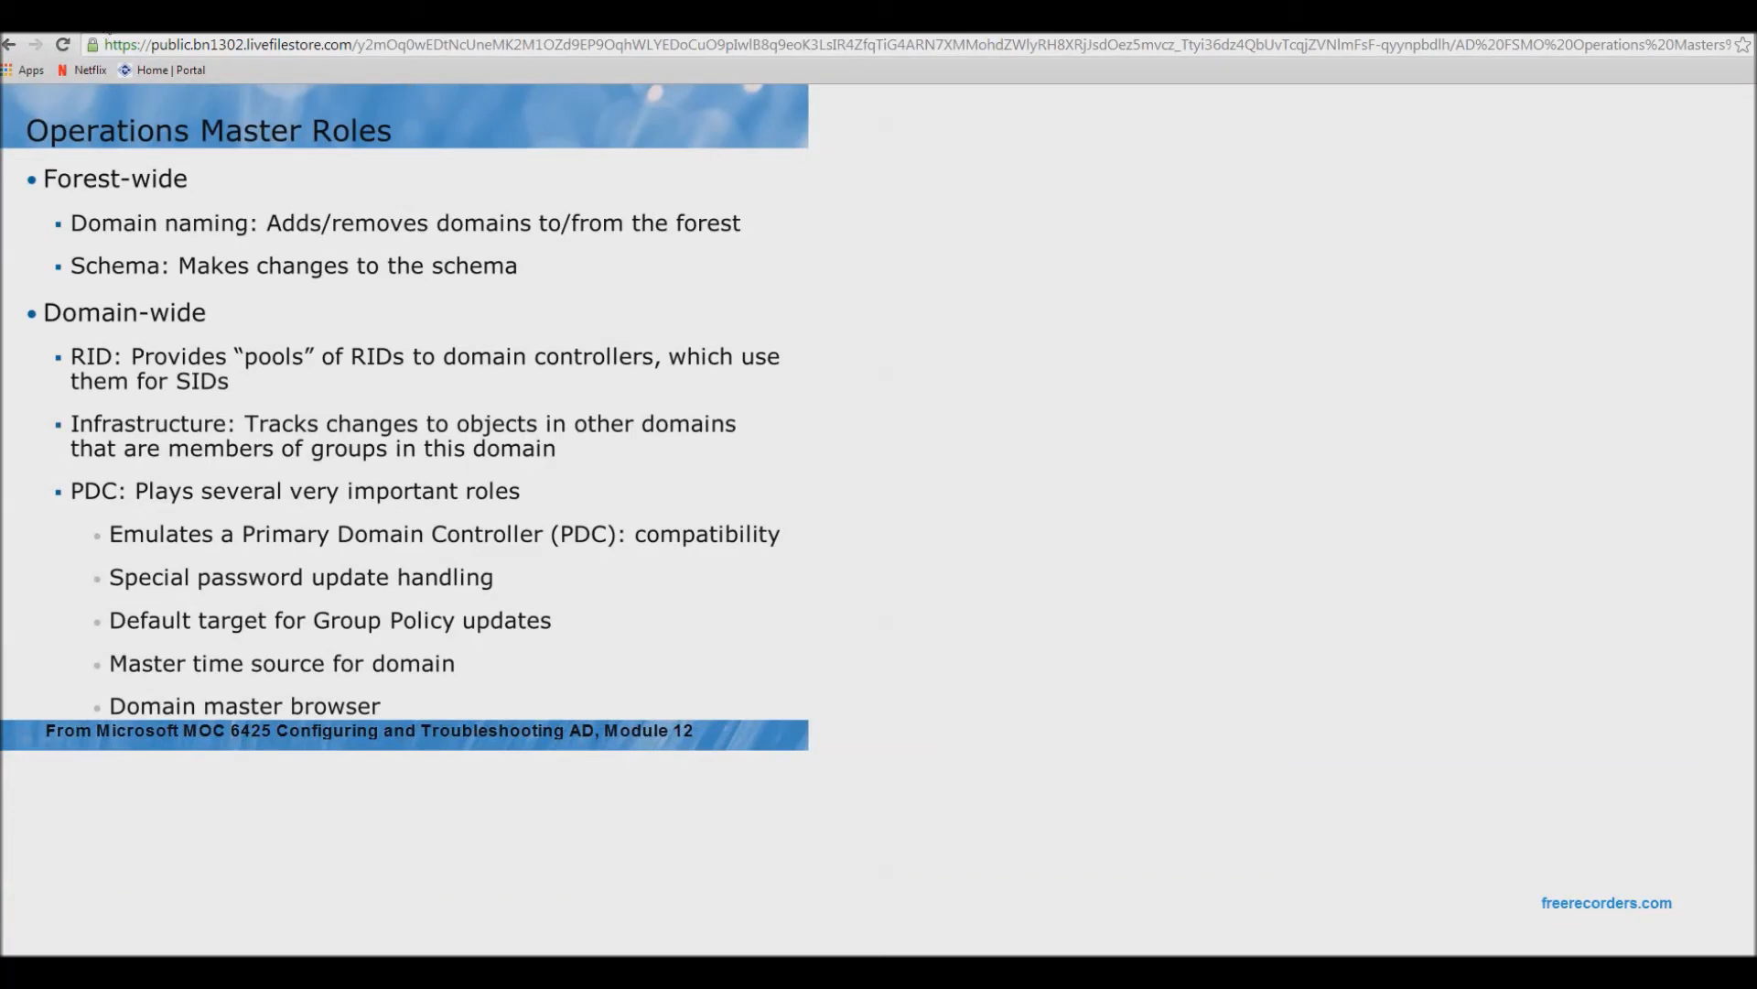
left_click(104, 24)
left_click(312, 948)
Add a text note below the circles reading 'FSMO', then 'flexible single master operation' on a new line.
left_click(865, 831)
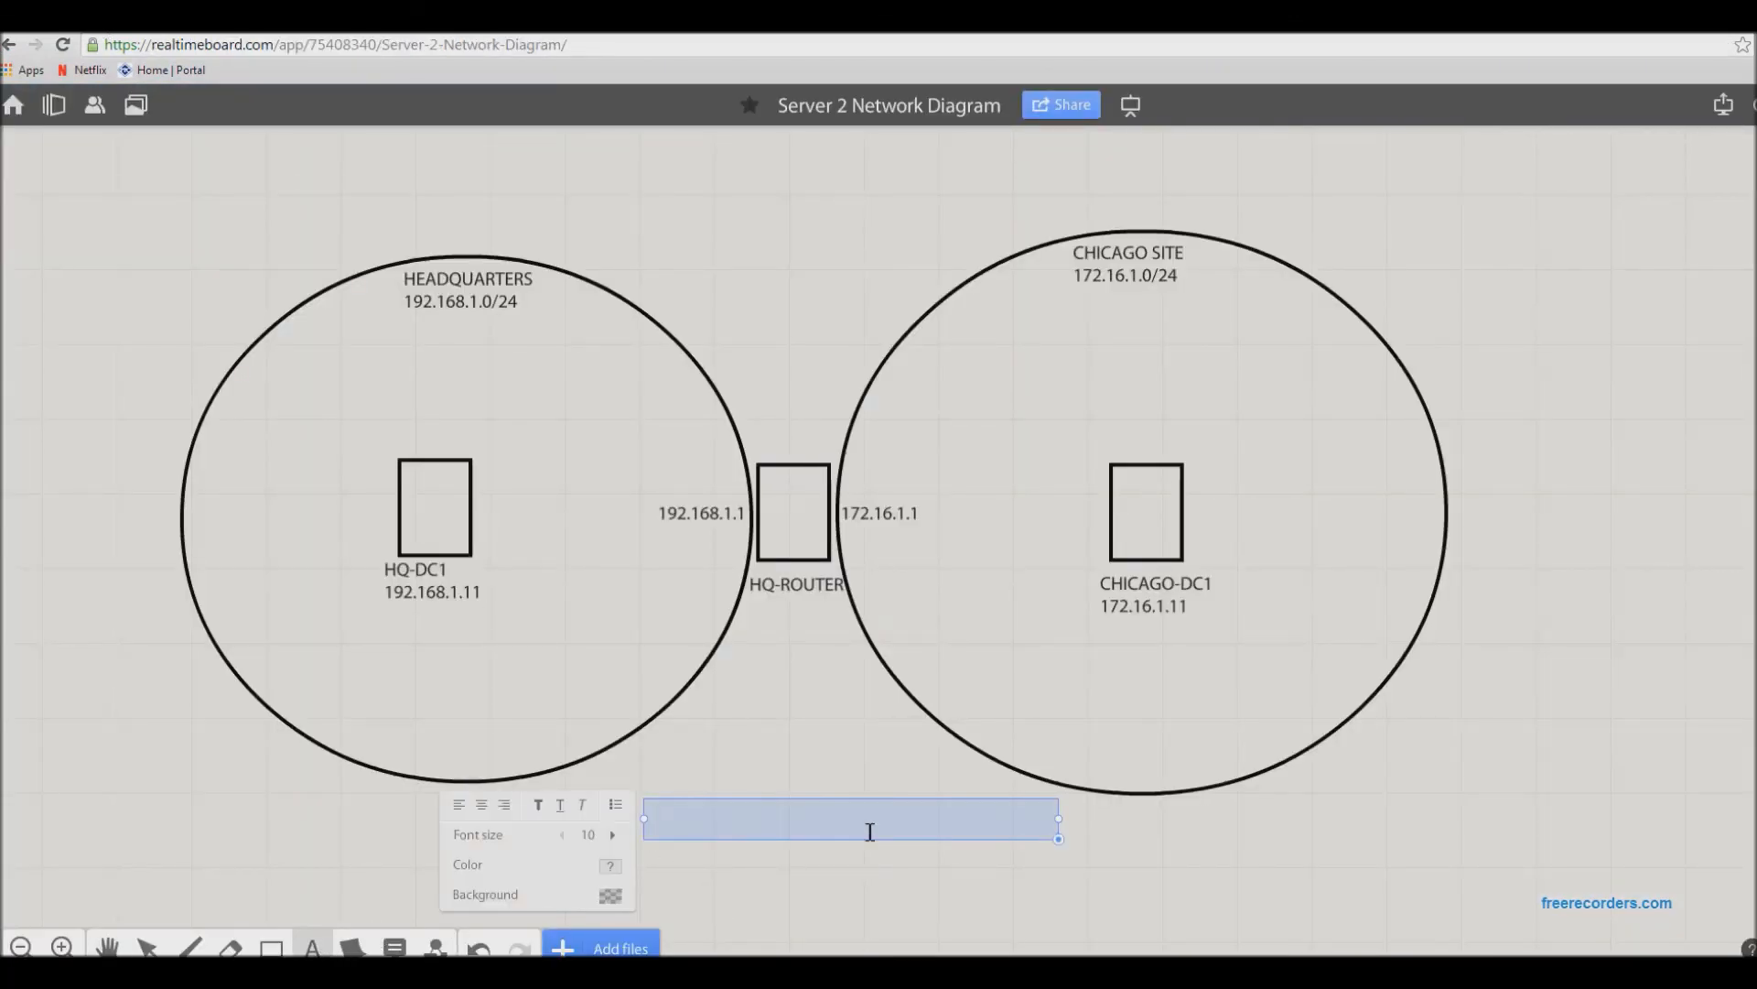
type("FSMO")
key("Return")
type("flexible")
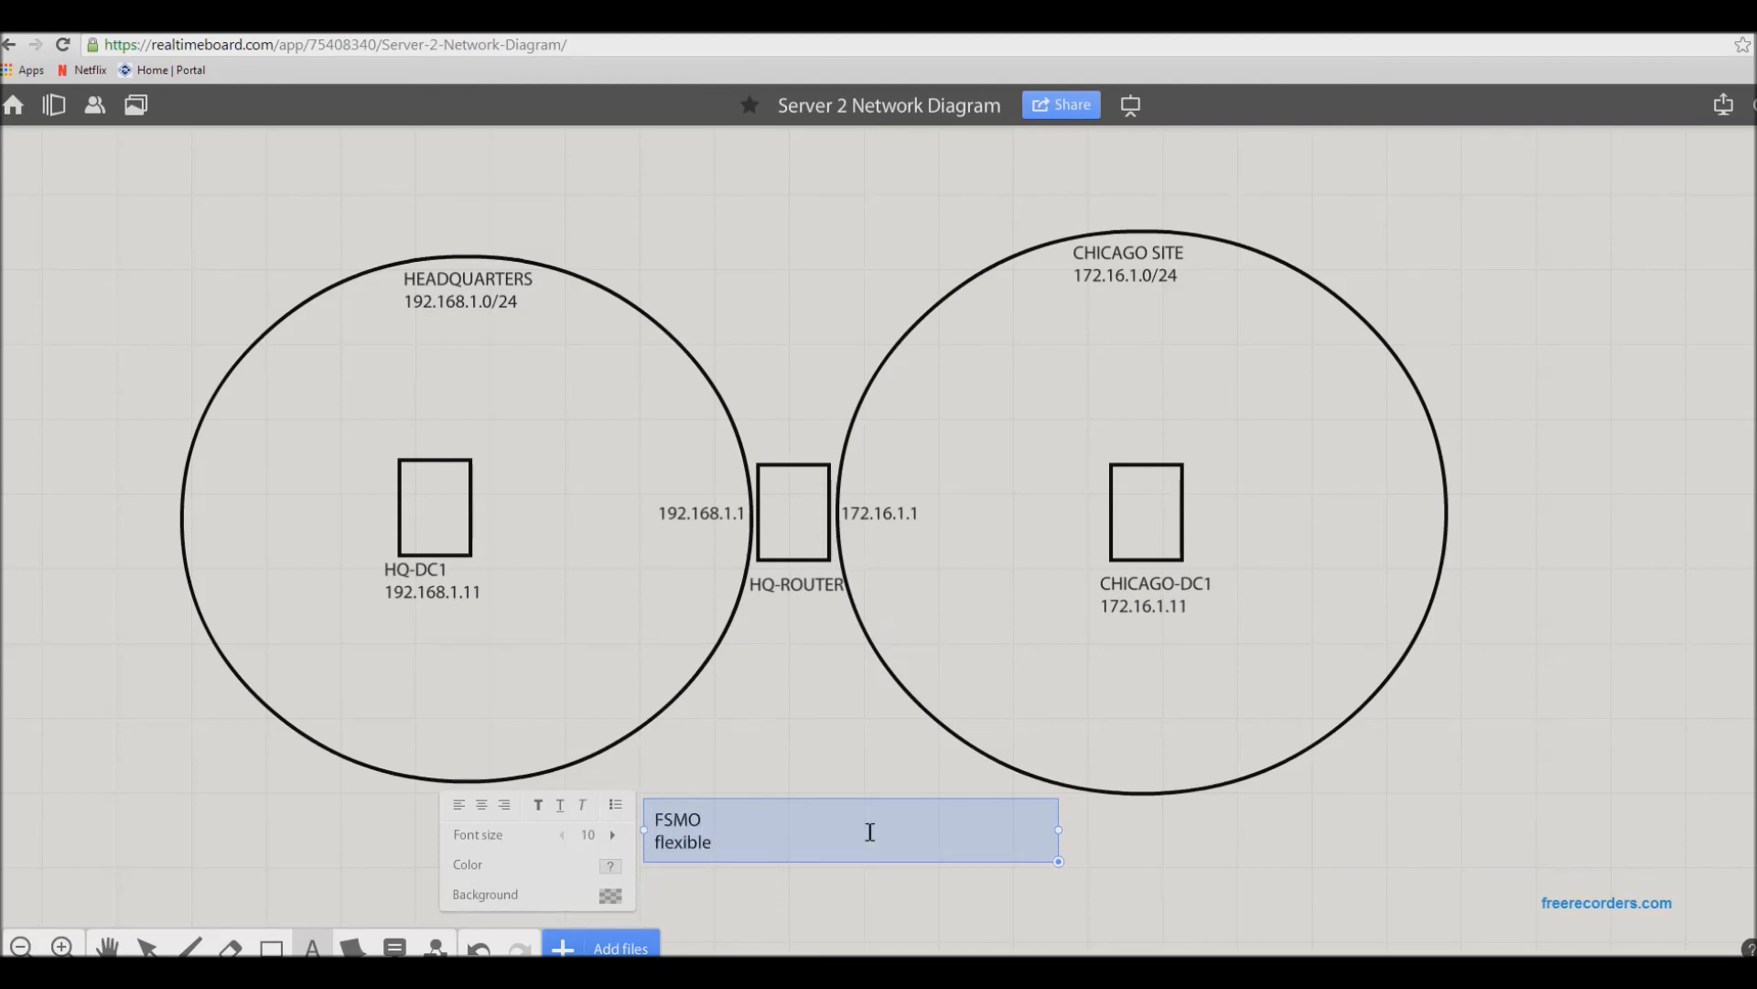
type(" single master operation")
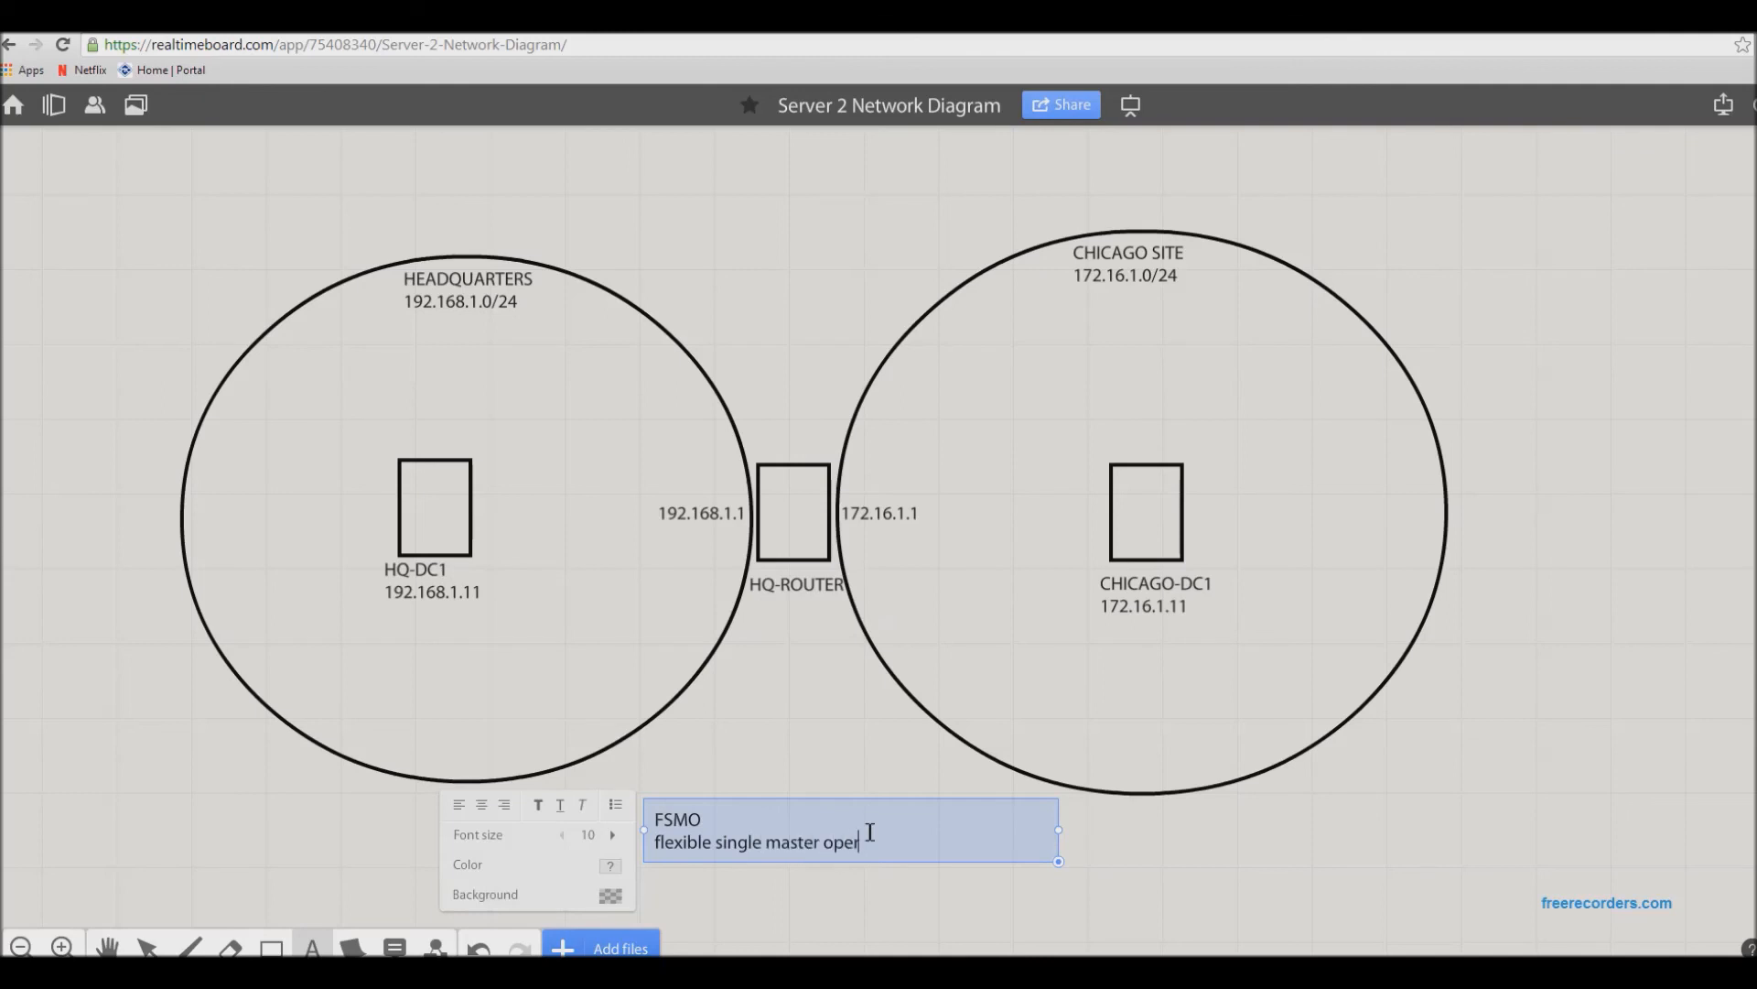